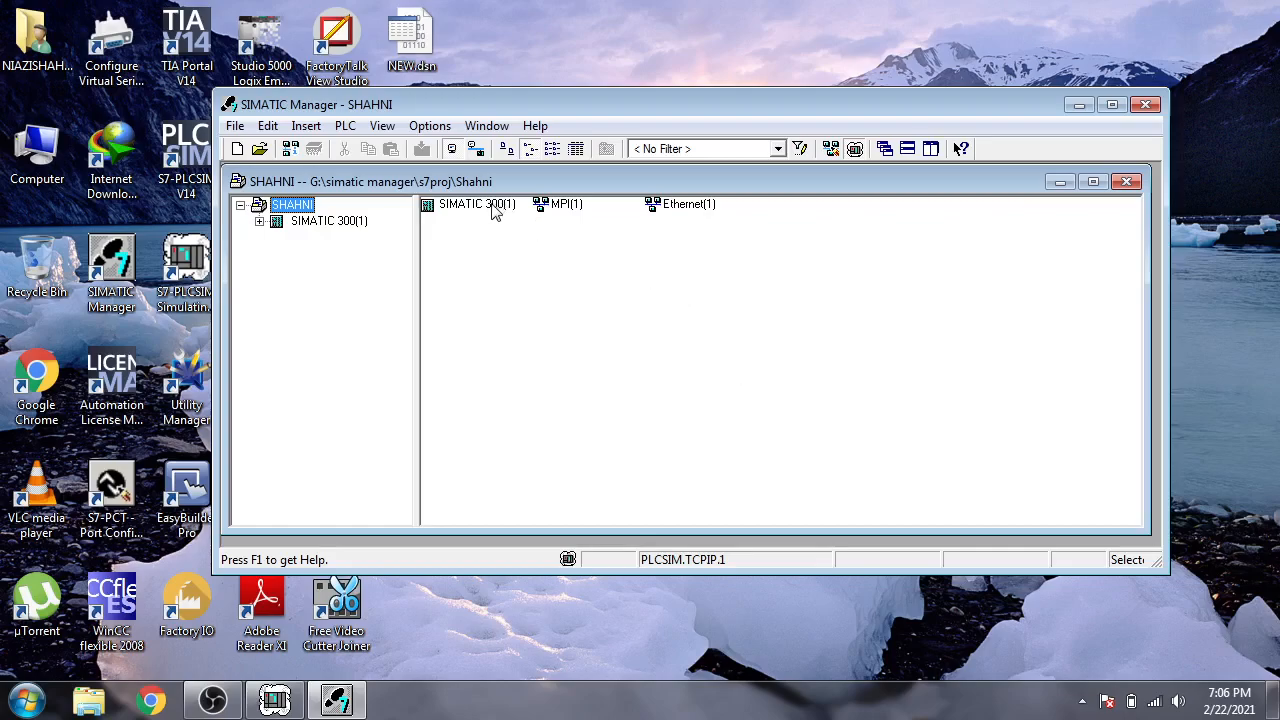
left_click(285, 700)
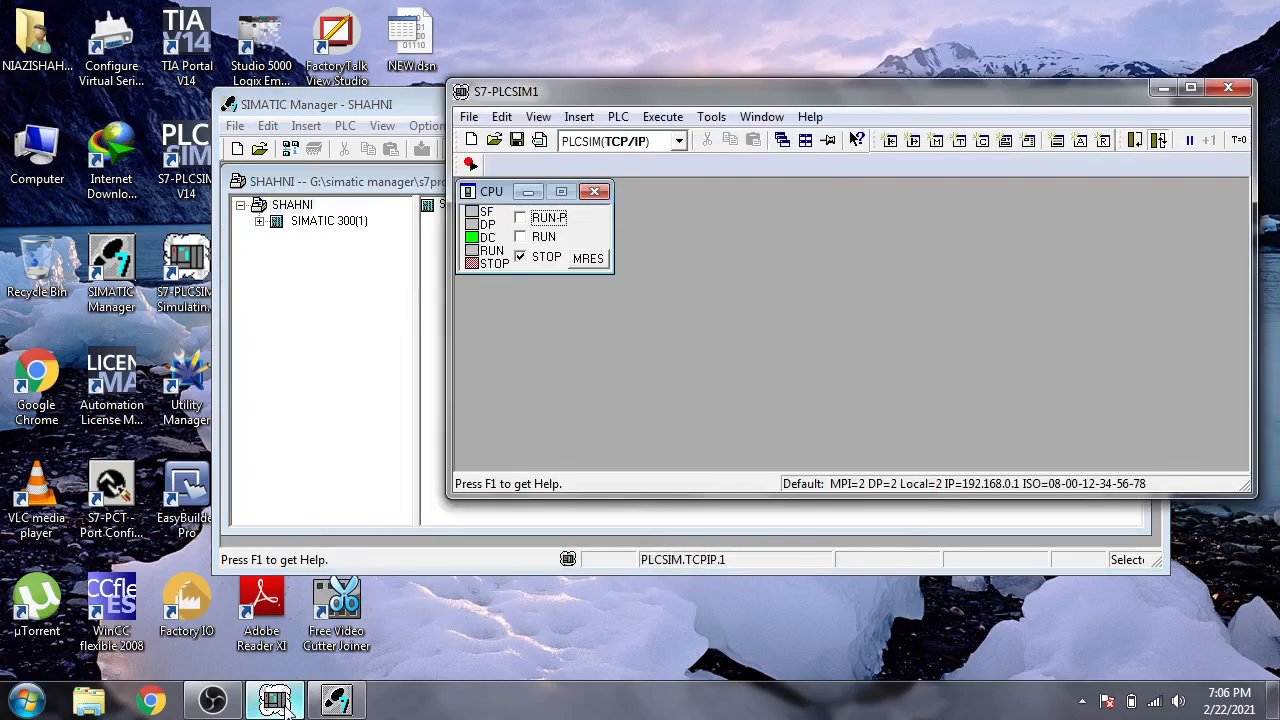
left_click(290, 702)
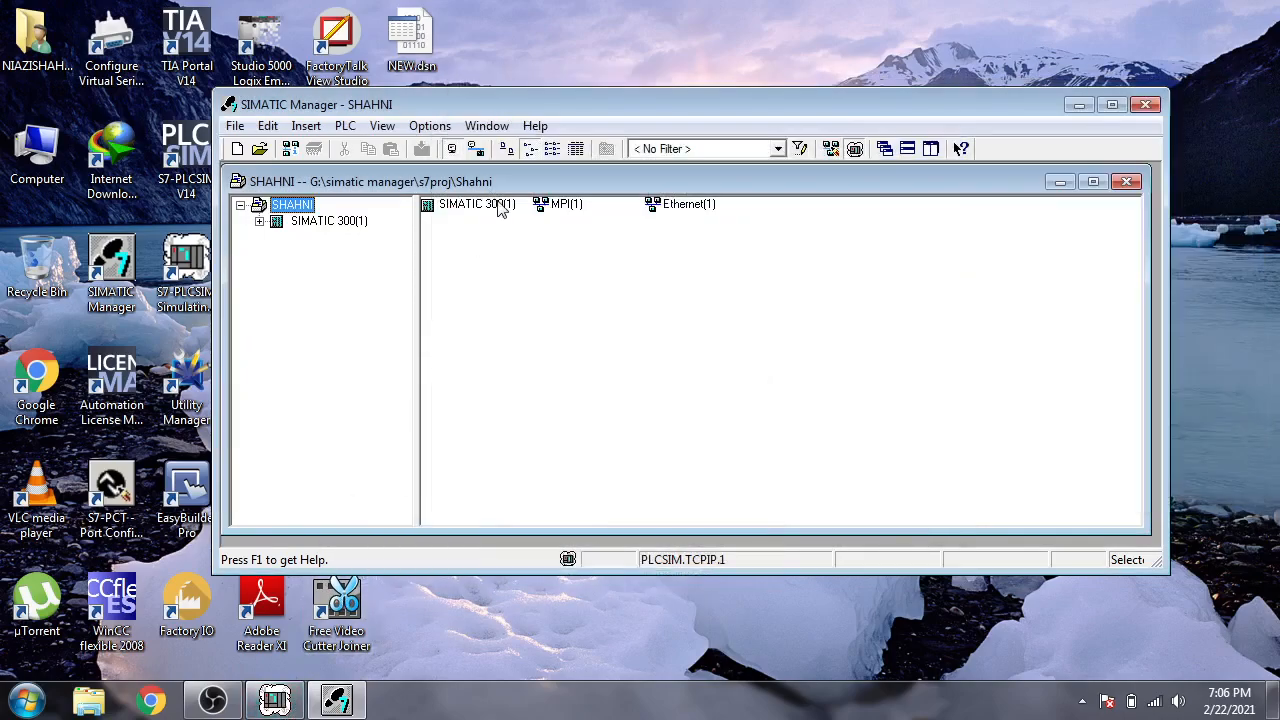
left_click(500, 206)
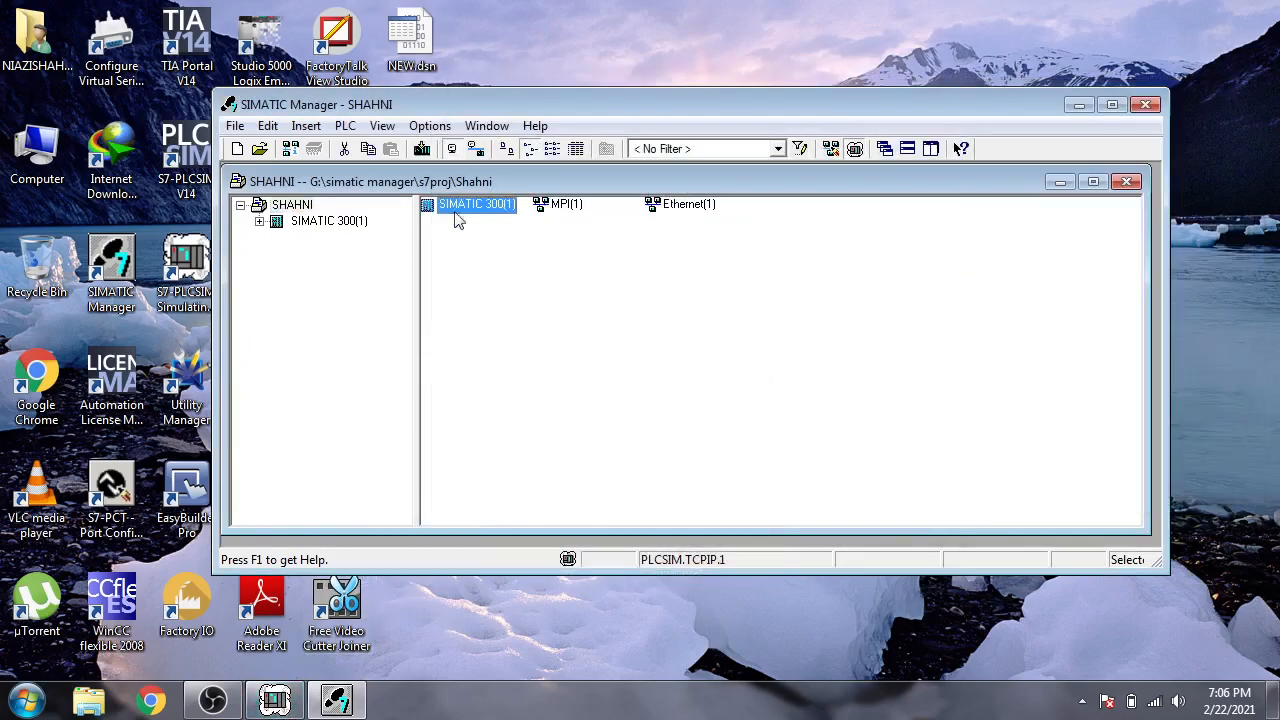
double_click(563, 205)
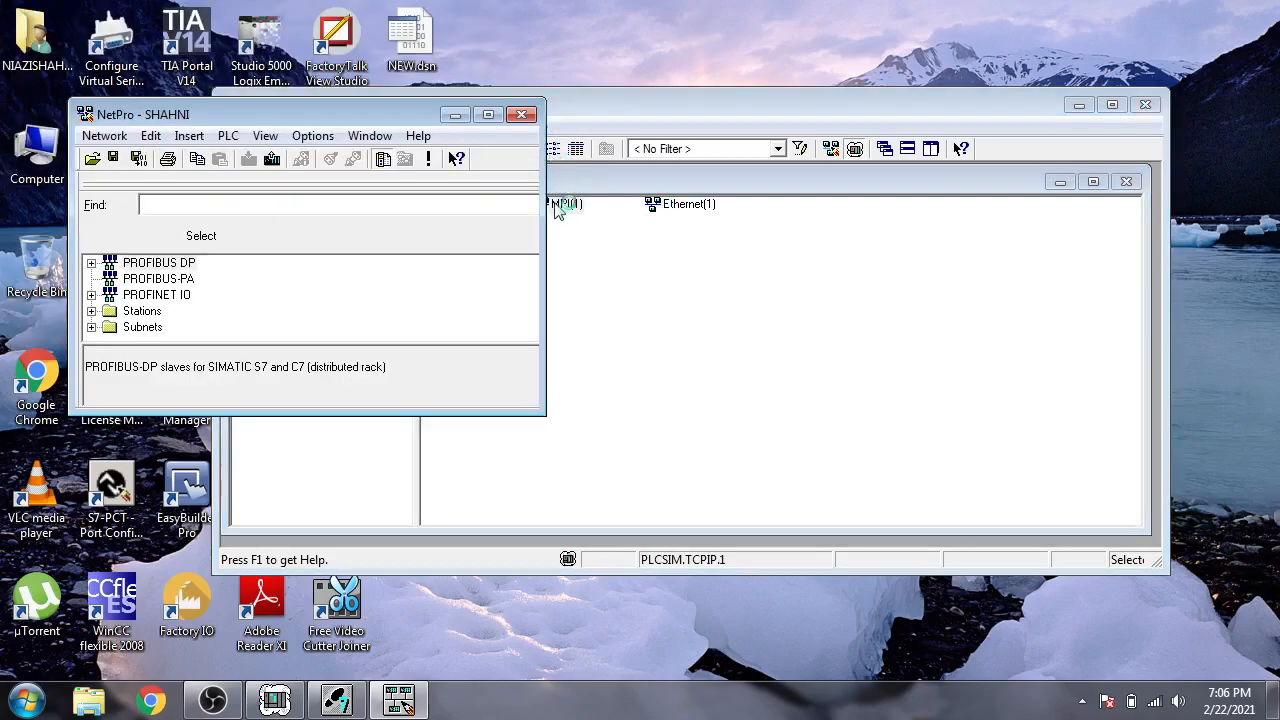
left_click(530, 116)
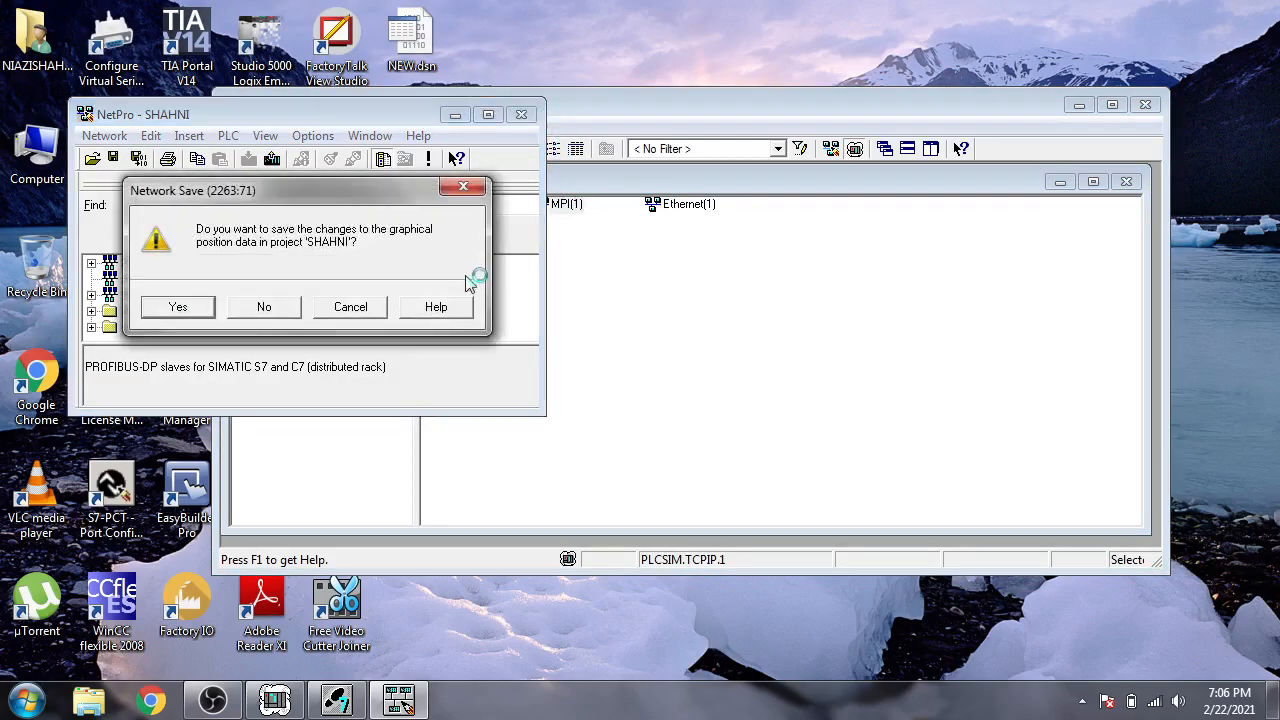
left_click(264, 307)
Step: Open the hardware configuration of the SIMATIC 300(1) station
double_click(491, 208)
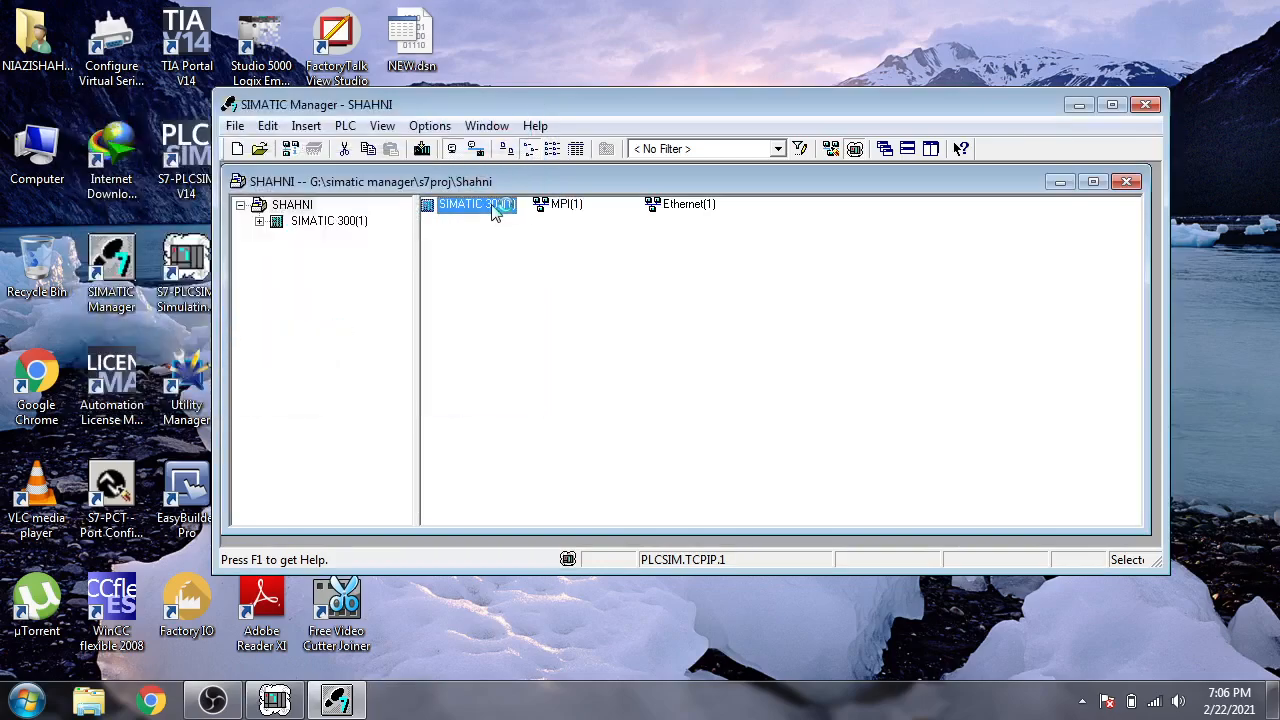
double_click(470, 205)
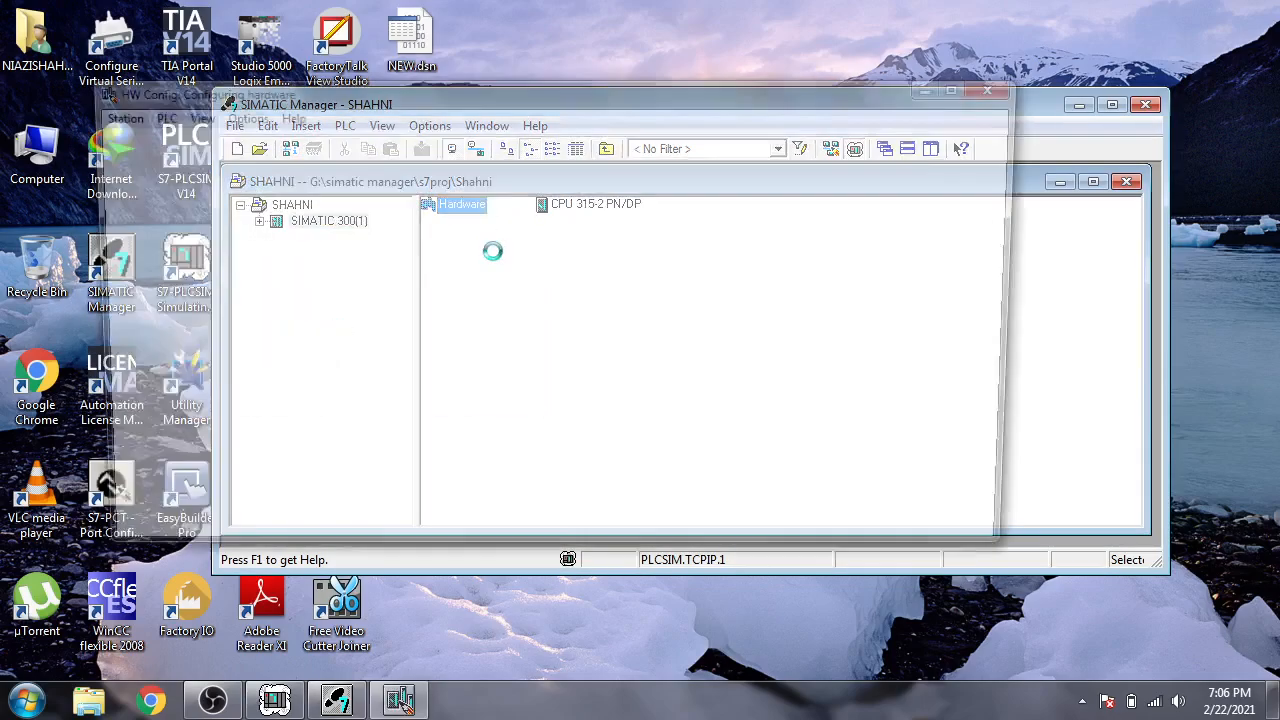
mouse_move(350, 258)
left_mouse_down()
mouse_move(351, 275)
mouse_move(567, 272)
mouse_move(585, 245)
left_mouse_up()
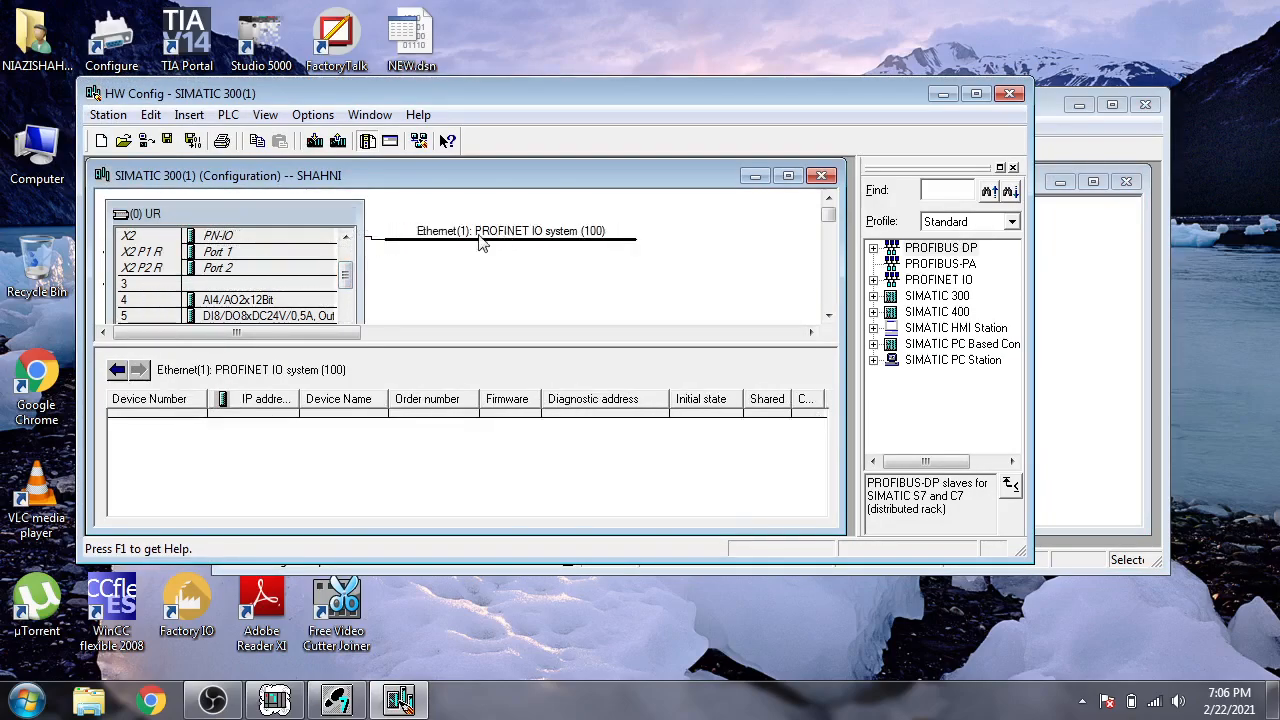
left_click_drag(346, 274, 346, 251)
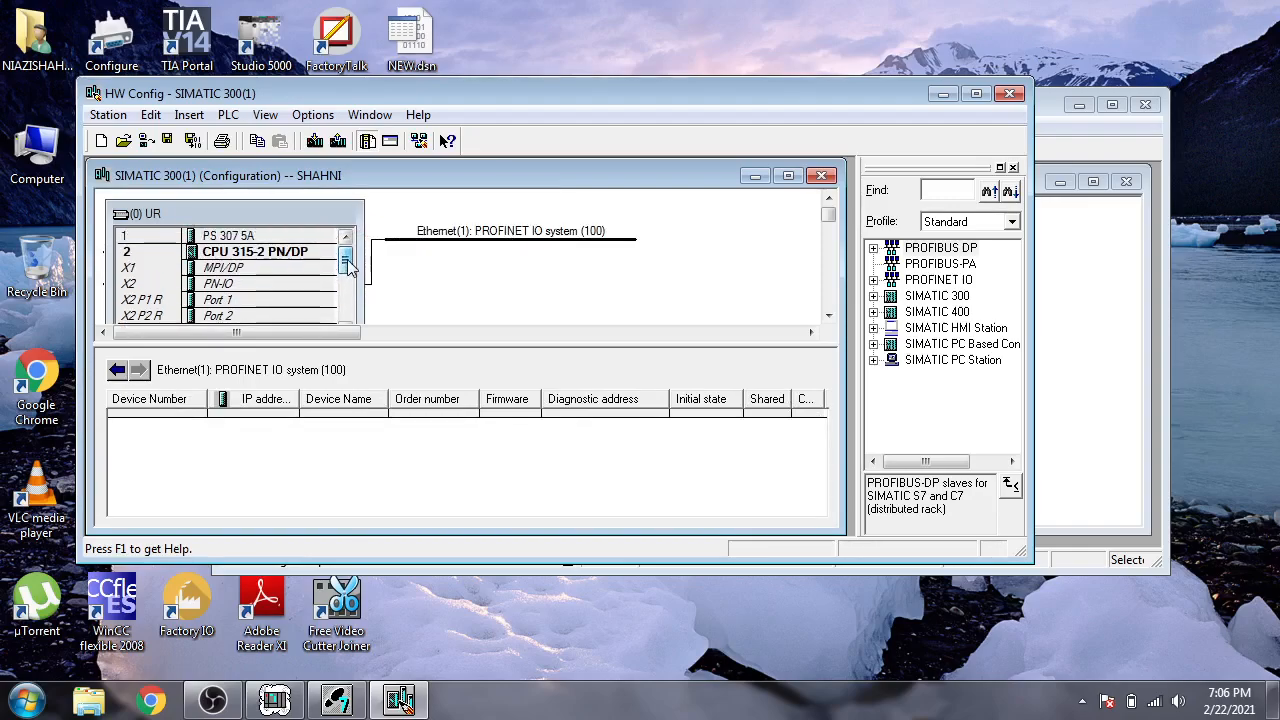
Step: Examine the CPU's MPI/DP interface properties, including interface type, addresses, operating mode, configuration and clock, keeping the type as MPI
double_click(232, 272)
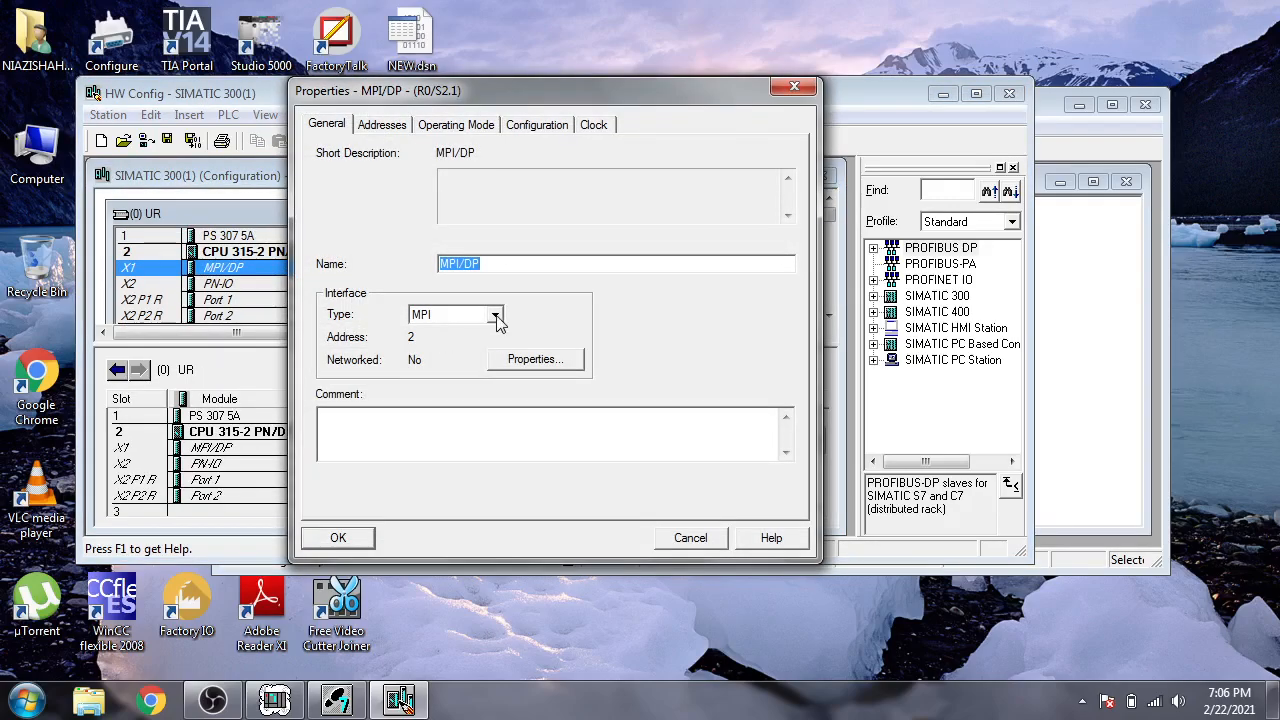
left_click(494, 316)
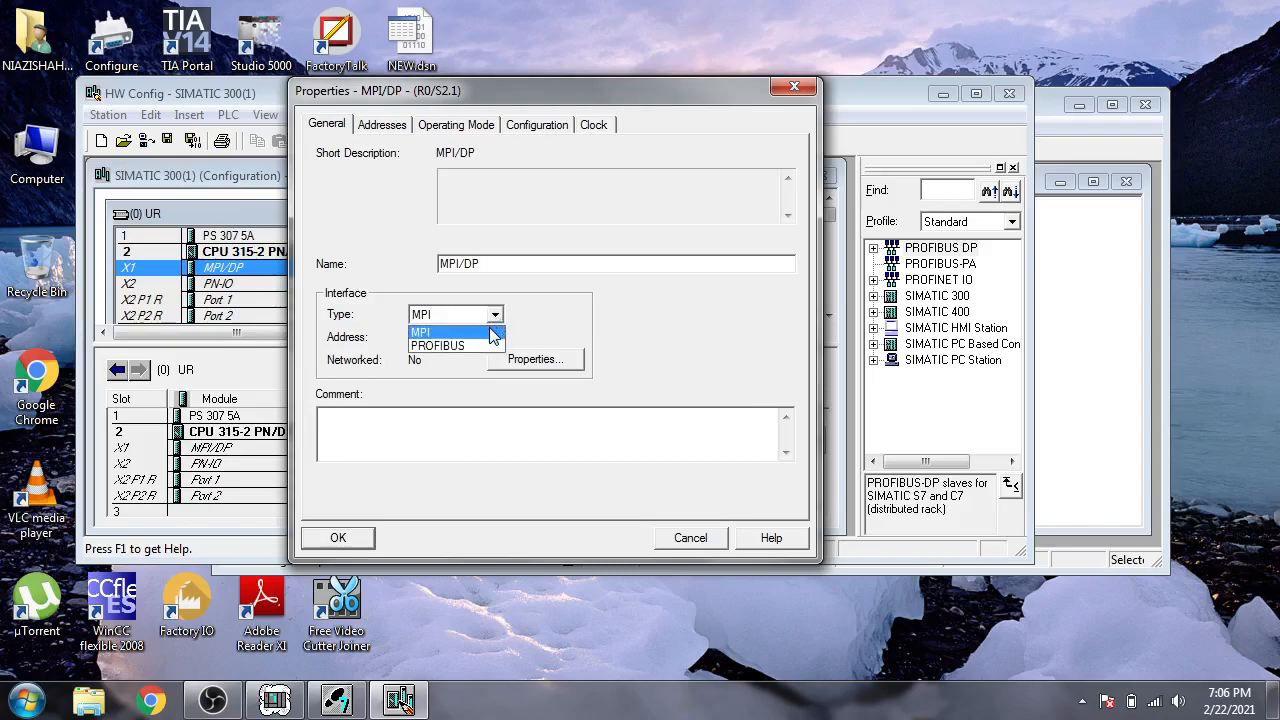
left_click(490, 333)
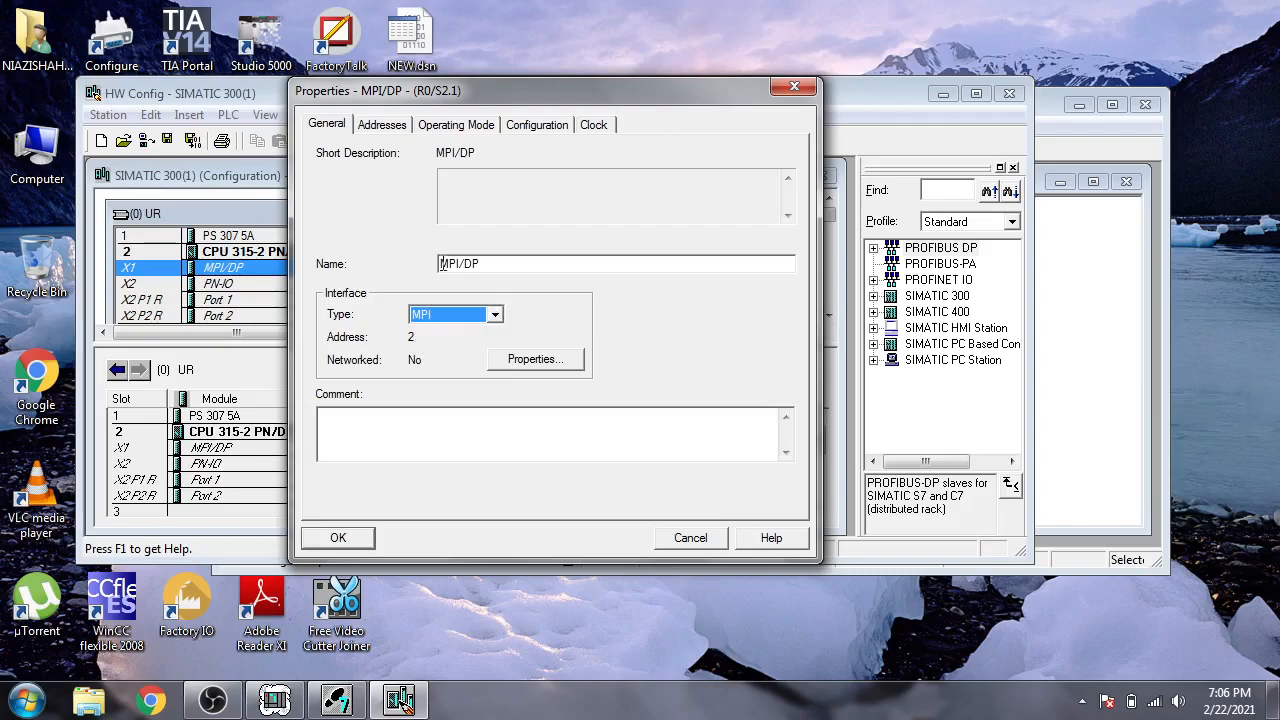
left_click(393, 128)
left_click(455, 127)
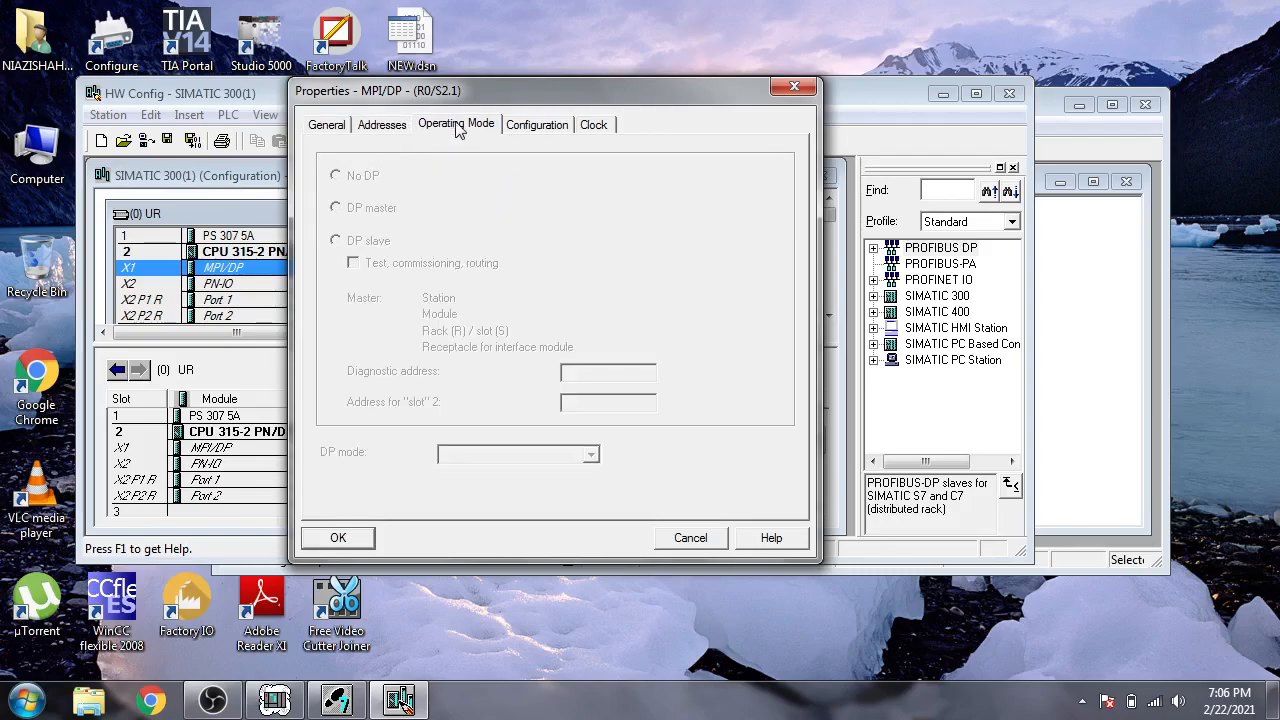
left_click(529, 121)
left_click(592, 128)
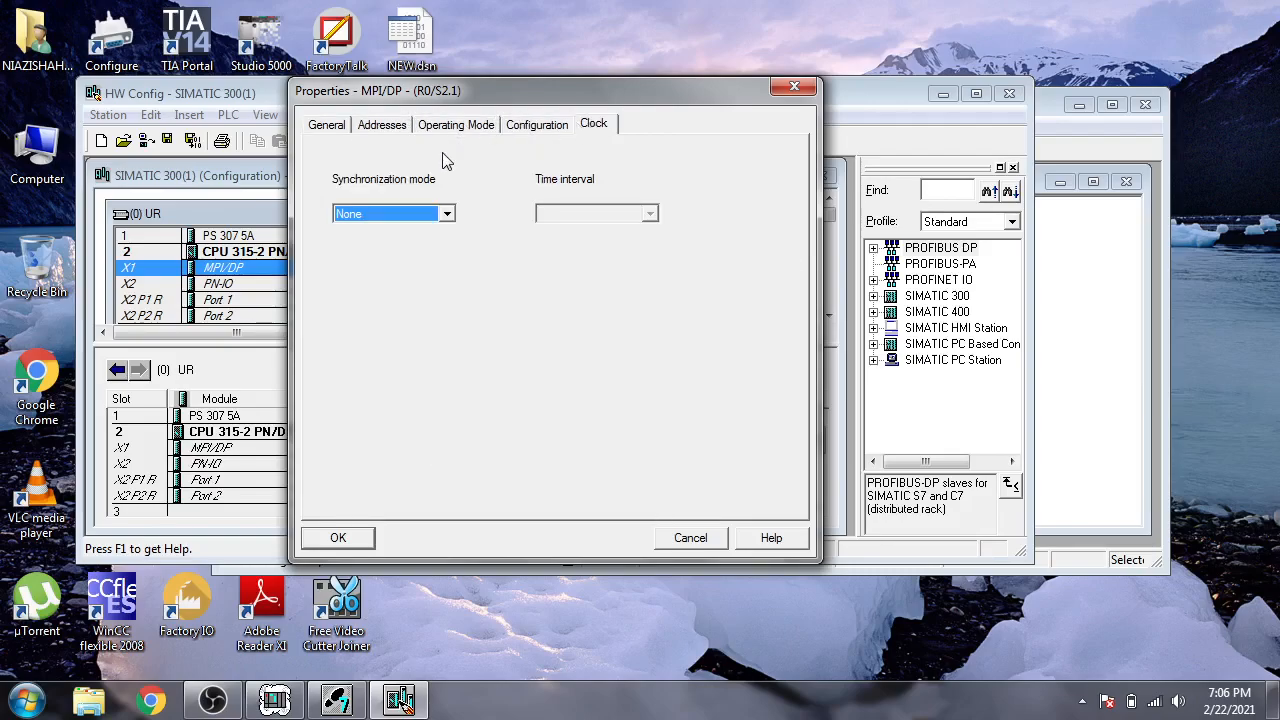
left_click(330, 126)
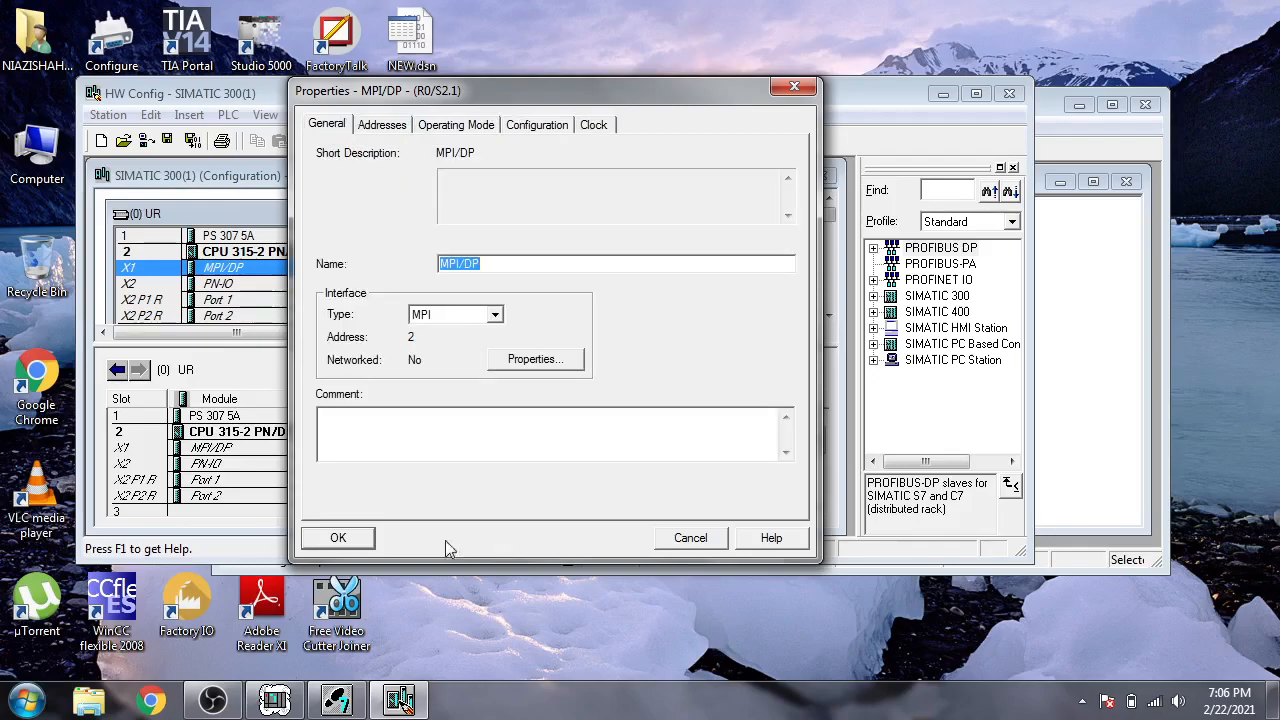
left_click(340, 538)
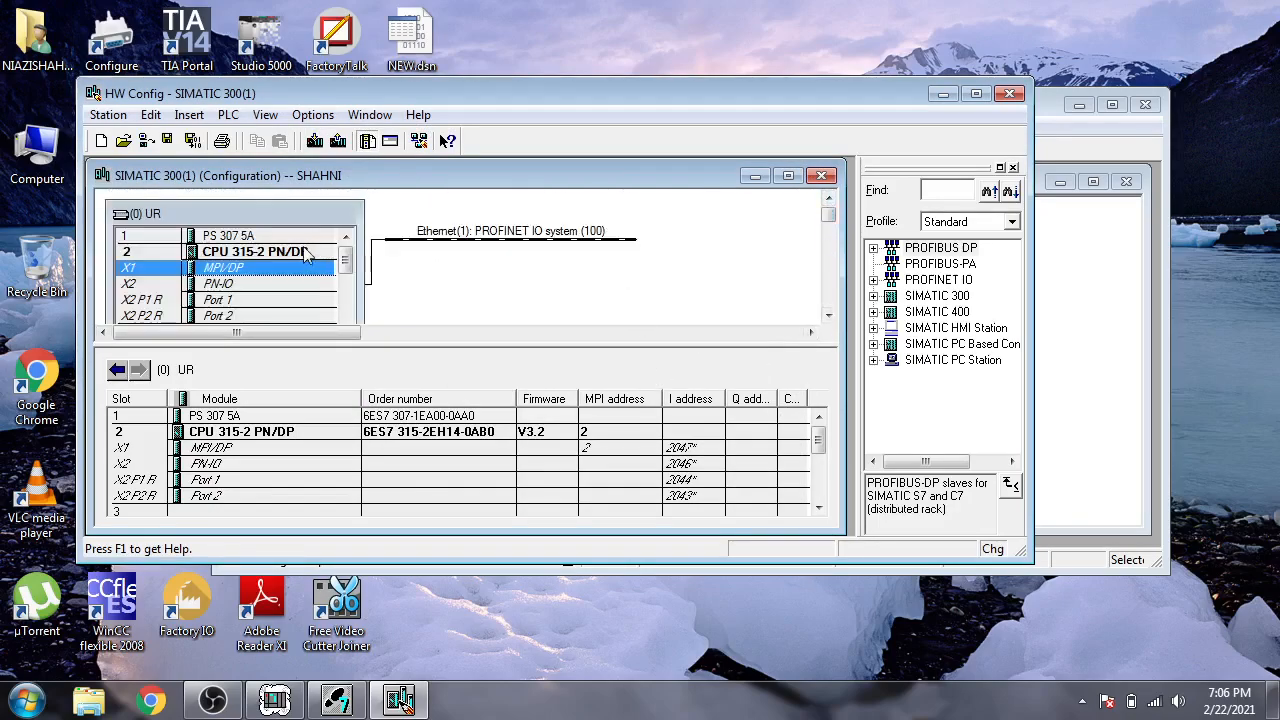
Step: Network the CPU 315-2 PN/DP's MPI/DP interface on the MPI(1) subnet and close the hardware configuration
left_click(308, 253)
double_click(306, 272)
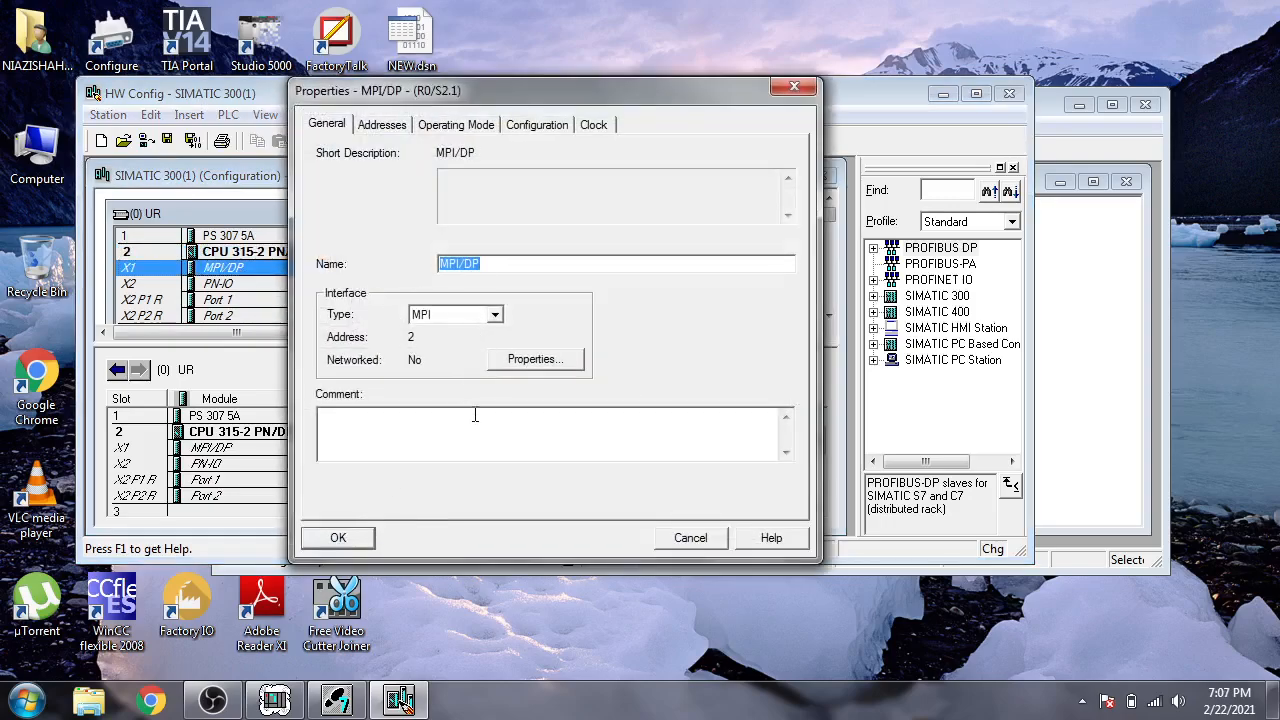
left_click(535, 358)
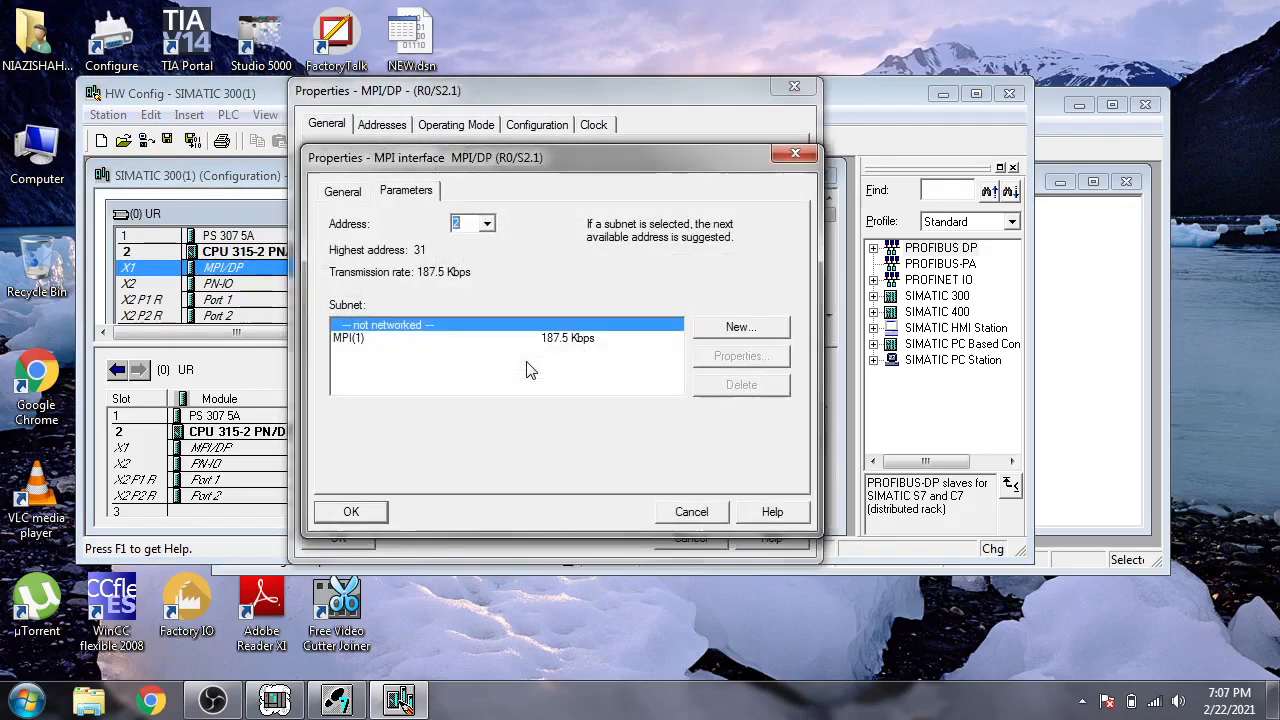
left_click(592, 340)
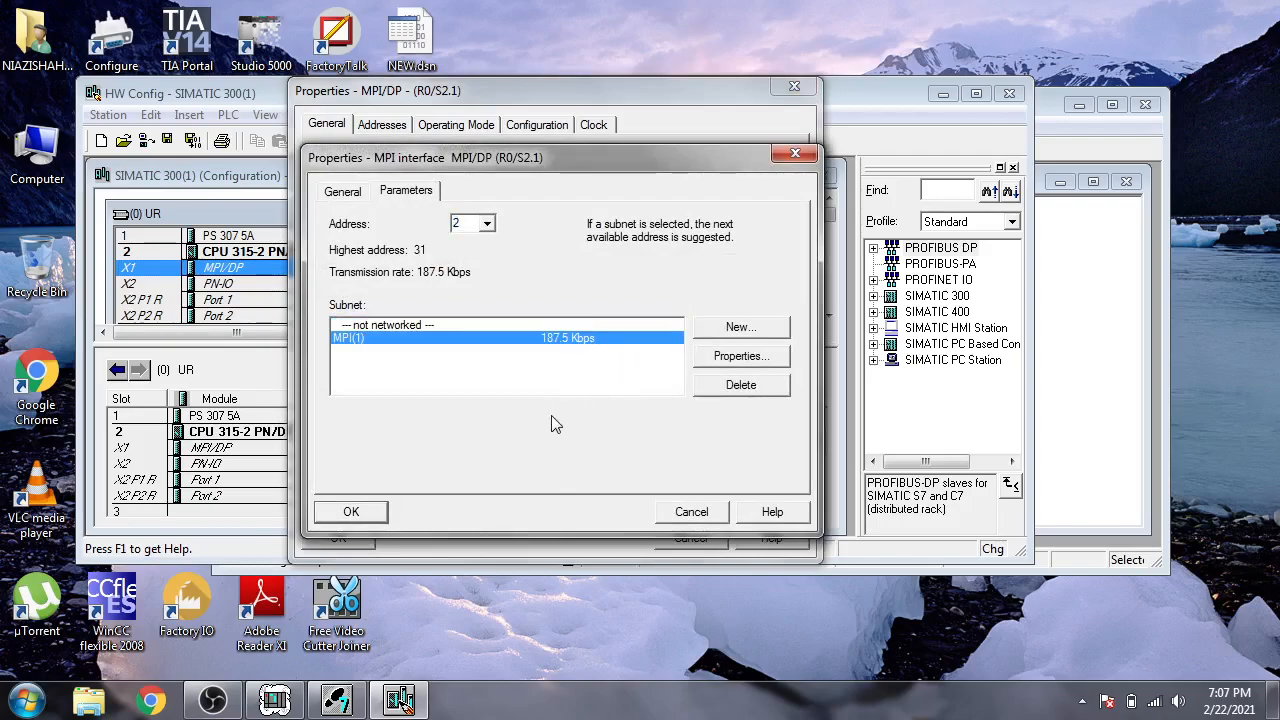
left_click(352, 511)
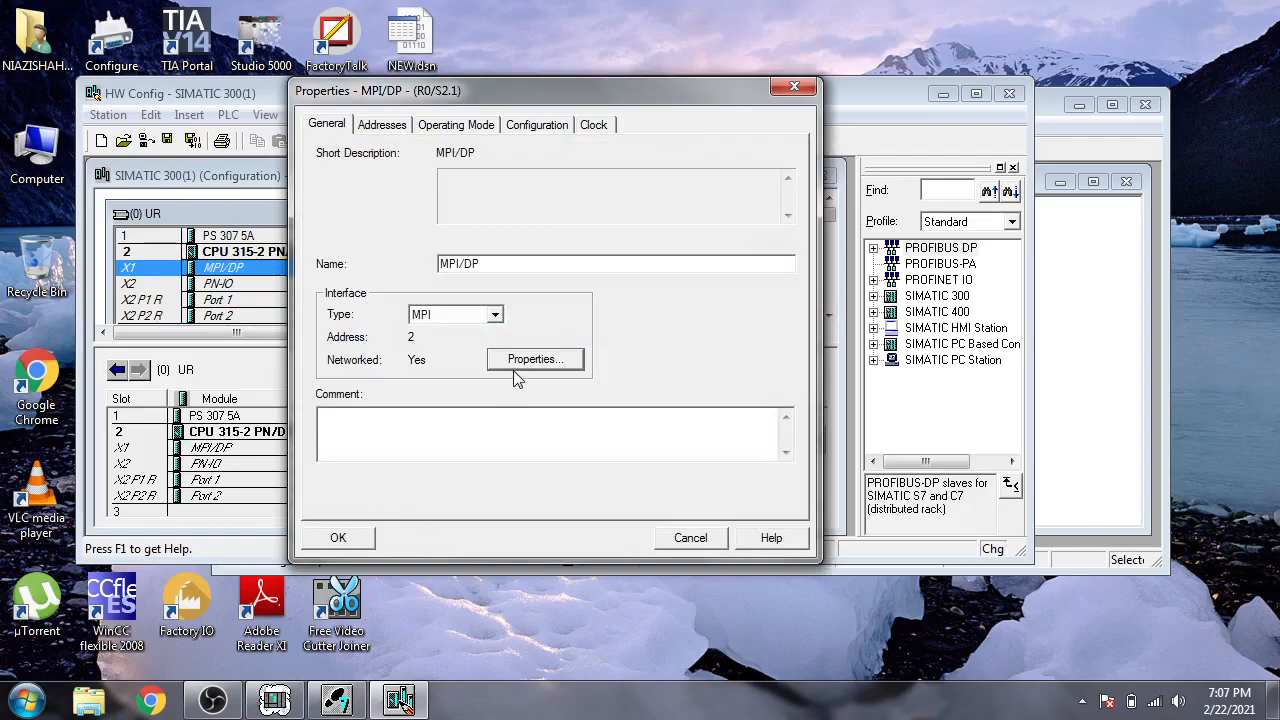
left_click(520, 362)
left_click(352, 512)
left_click(338, 535)
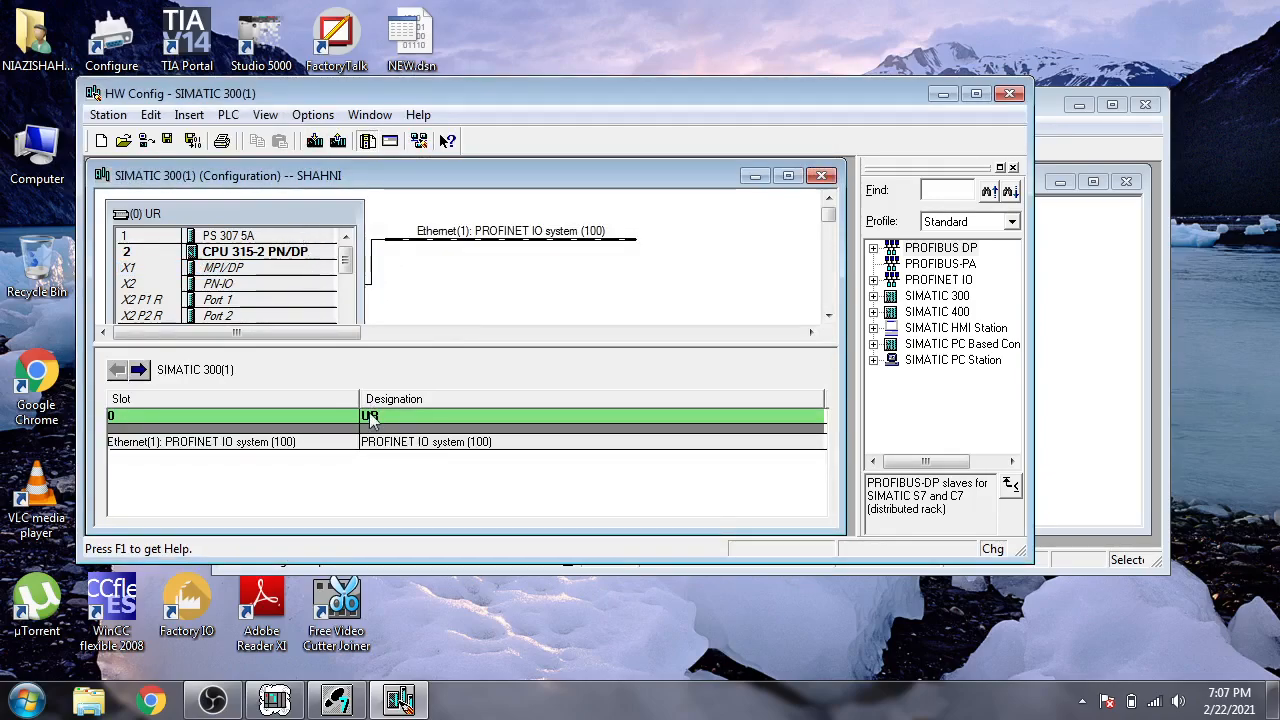
left_click(312, 251)
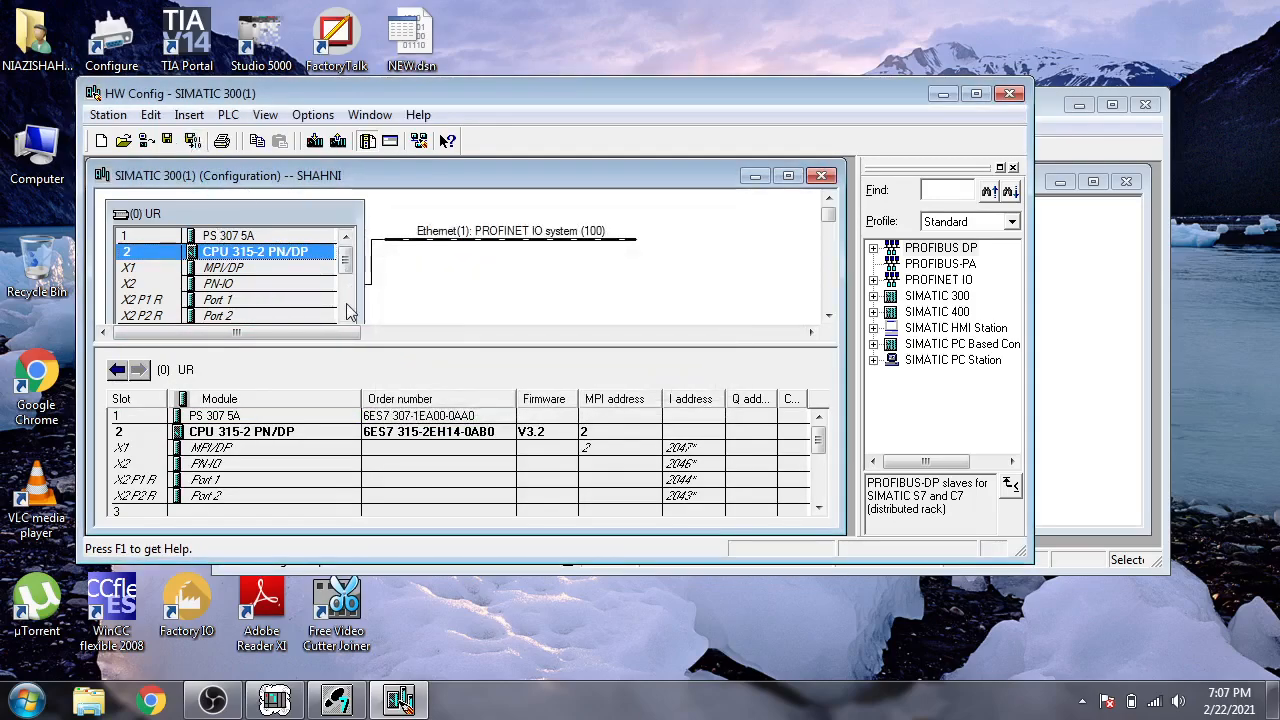
left_click(1007, 94)
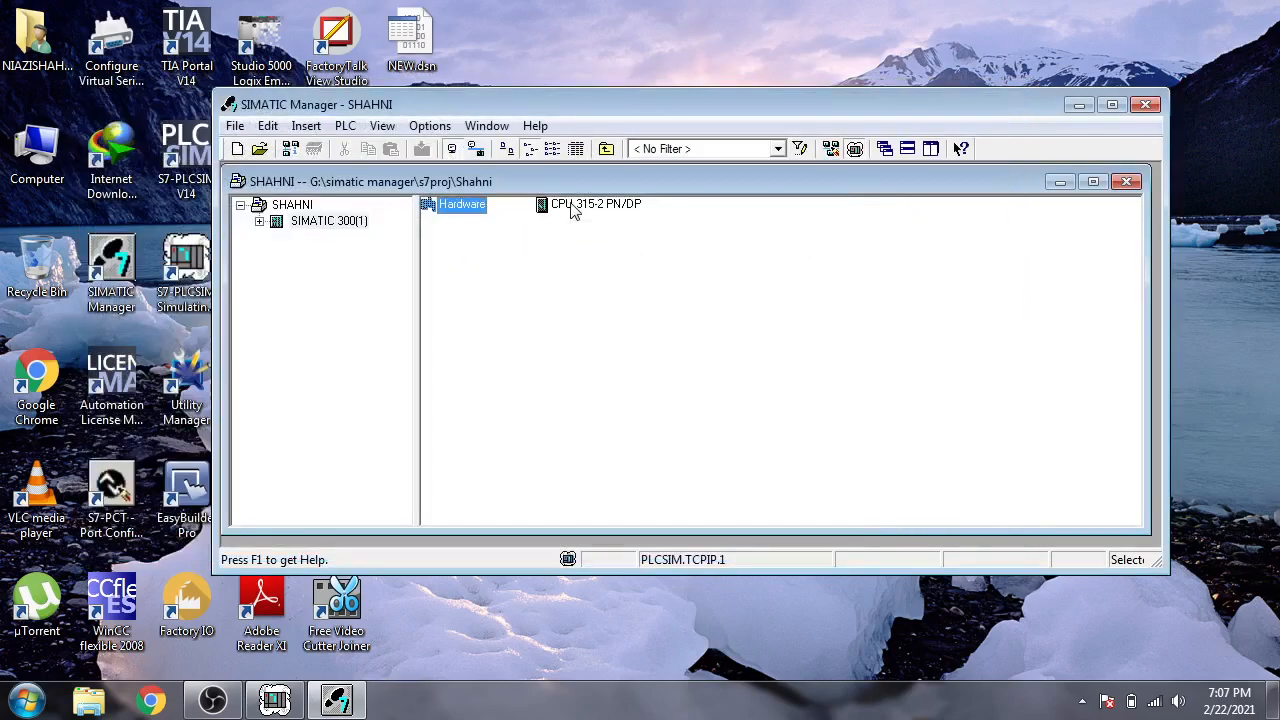
left_click(380, 131)
mouse_move(347, 127)
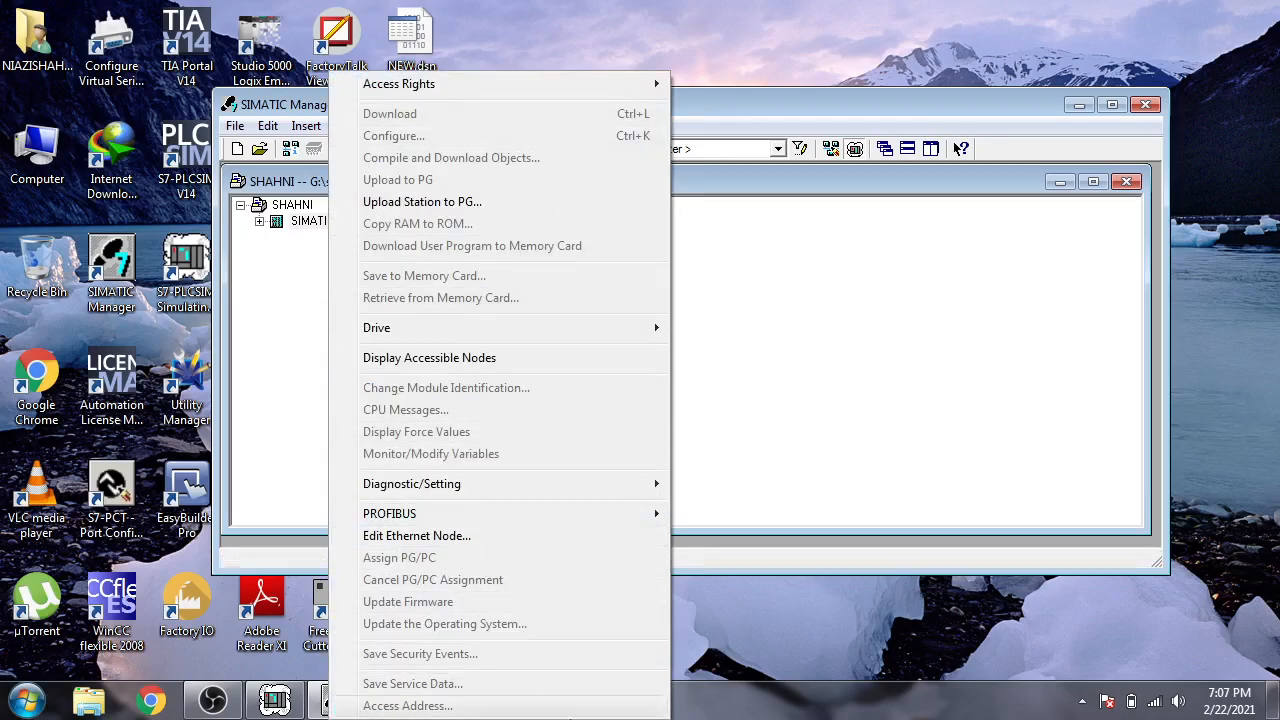
left_click(705, 394)
double_click(462, 205)
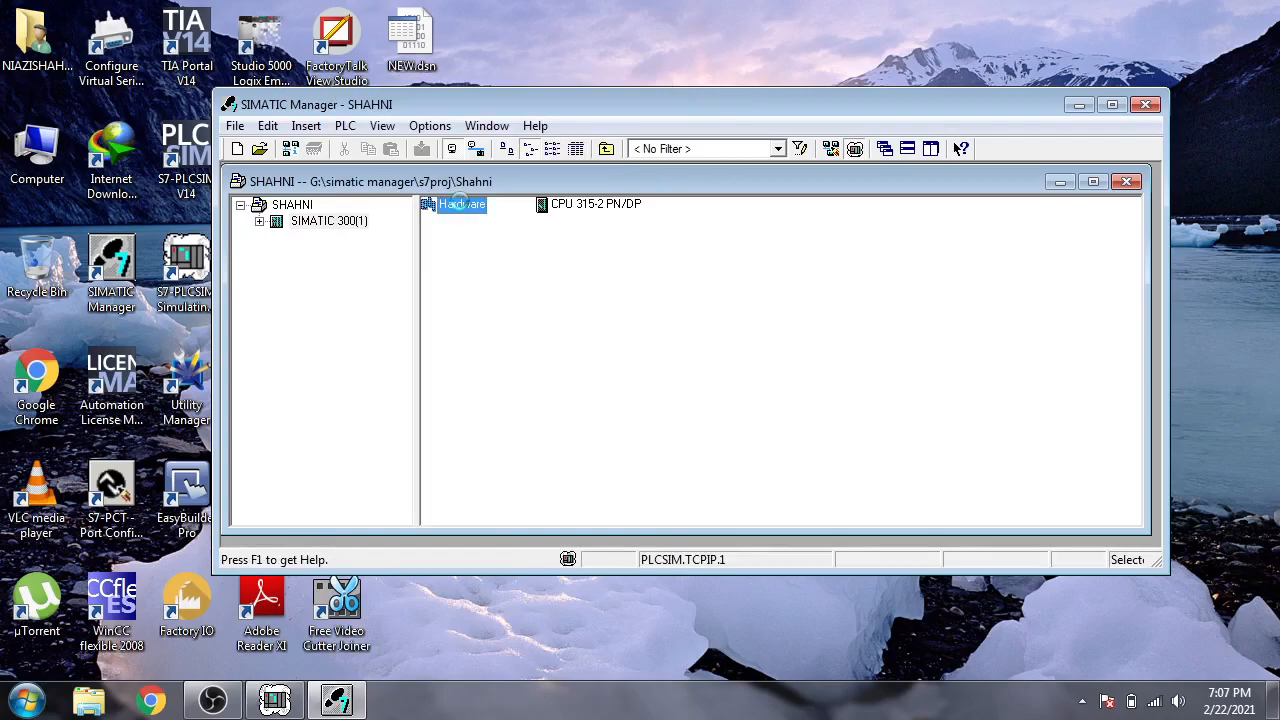
left_click(310, 115)
mouse_move(229, 119)
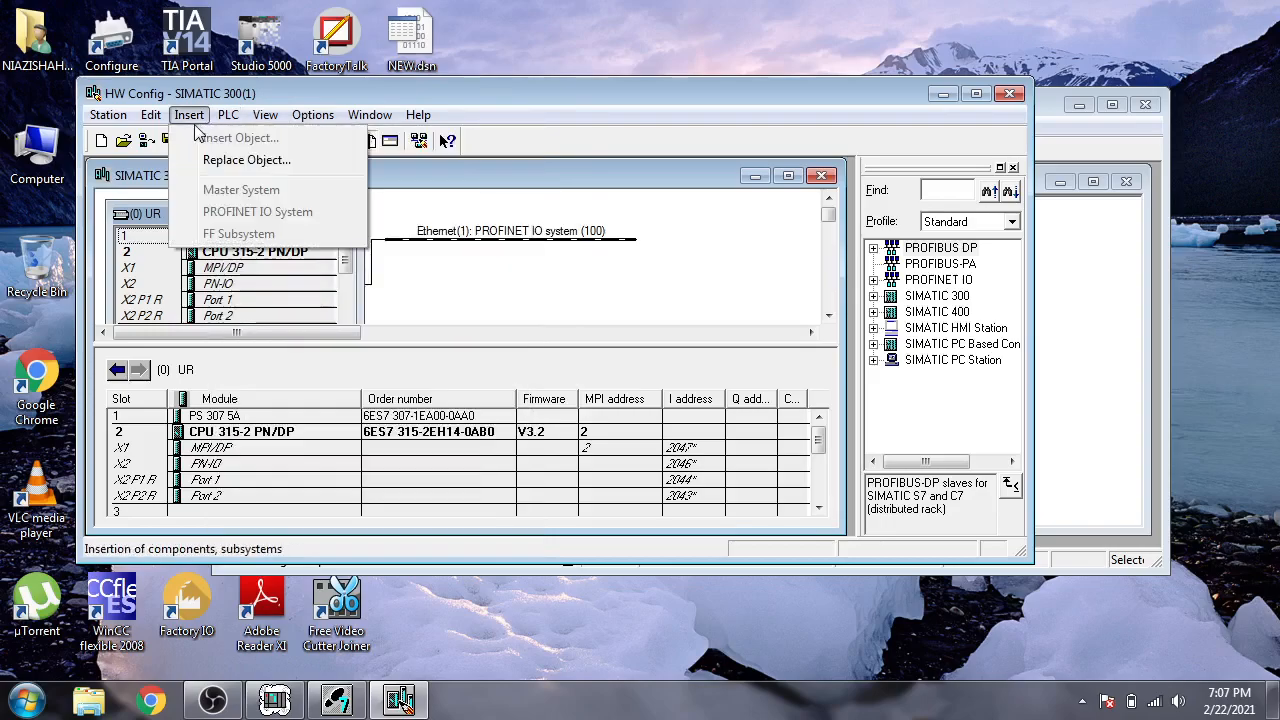
mouse_move(369, 115)
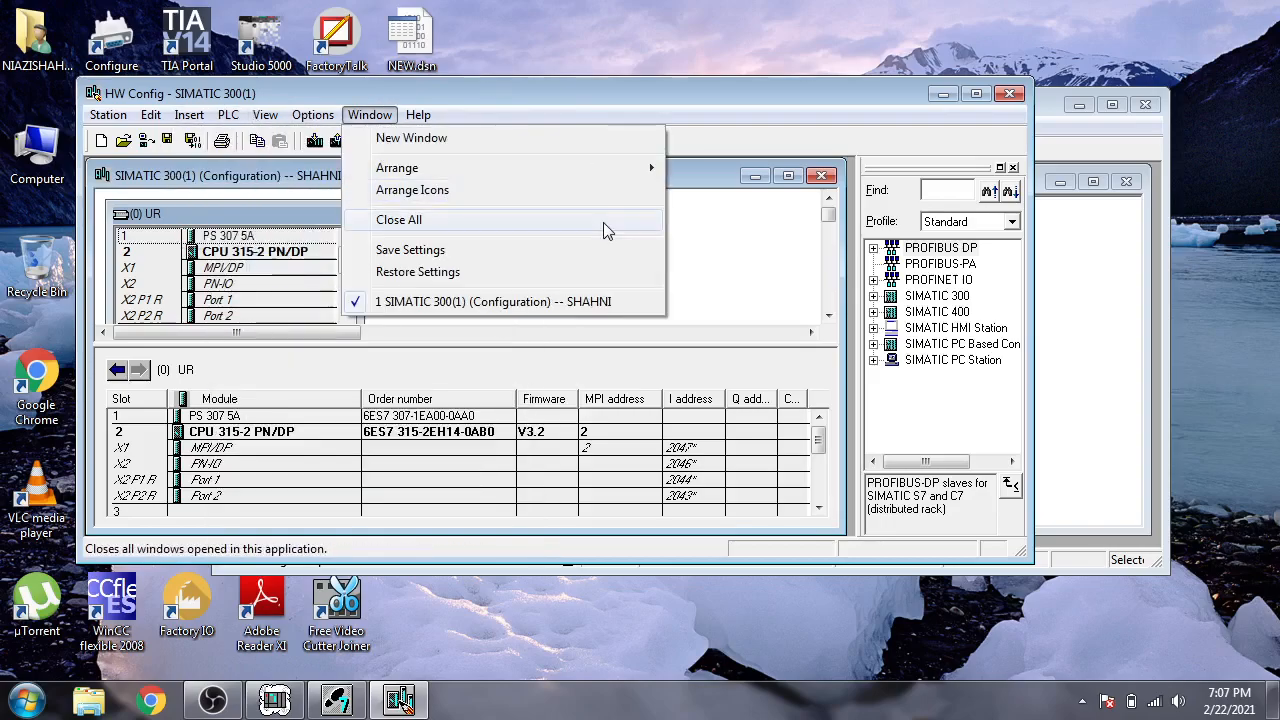
left_click(1012, 93)
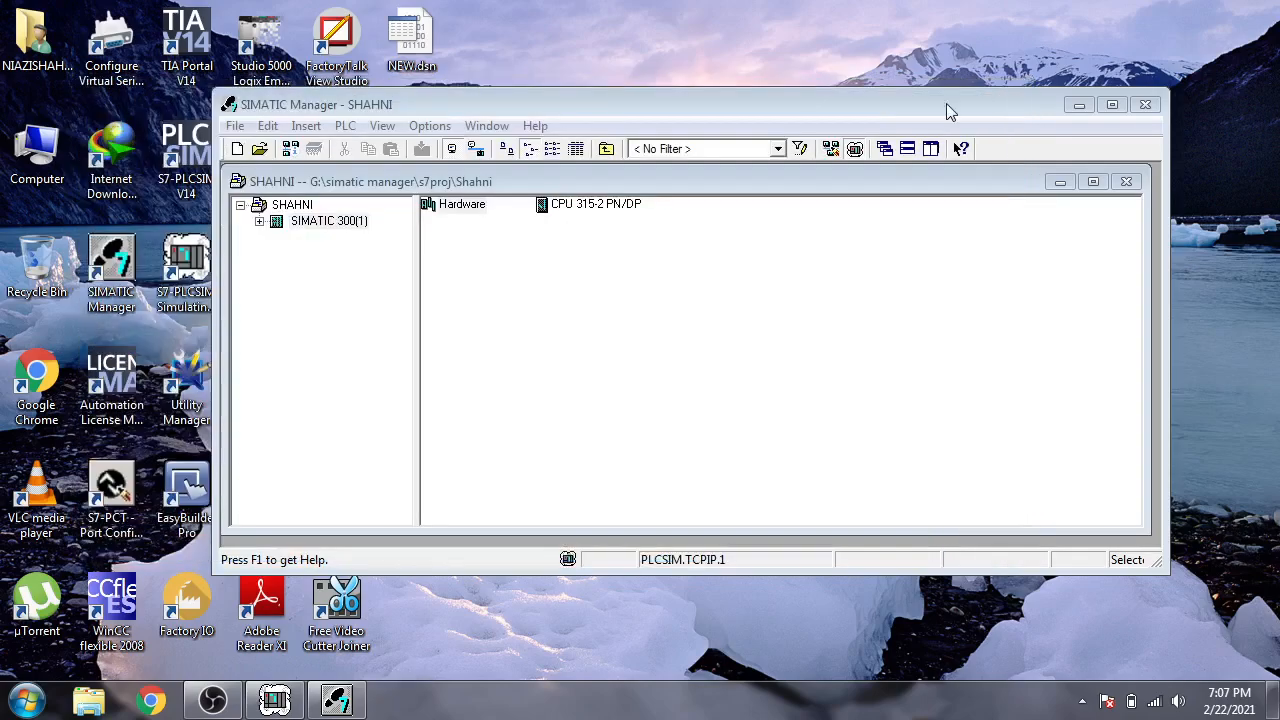
Step: Open the contents of the station's CPU 315-2 PN/DP and maximize the project manager window
double_click(545, 205)
left_click(381, 125)
mouse_move(345, 125)
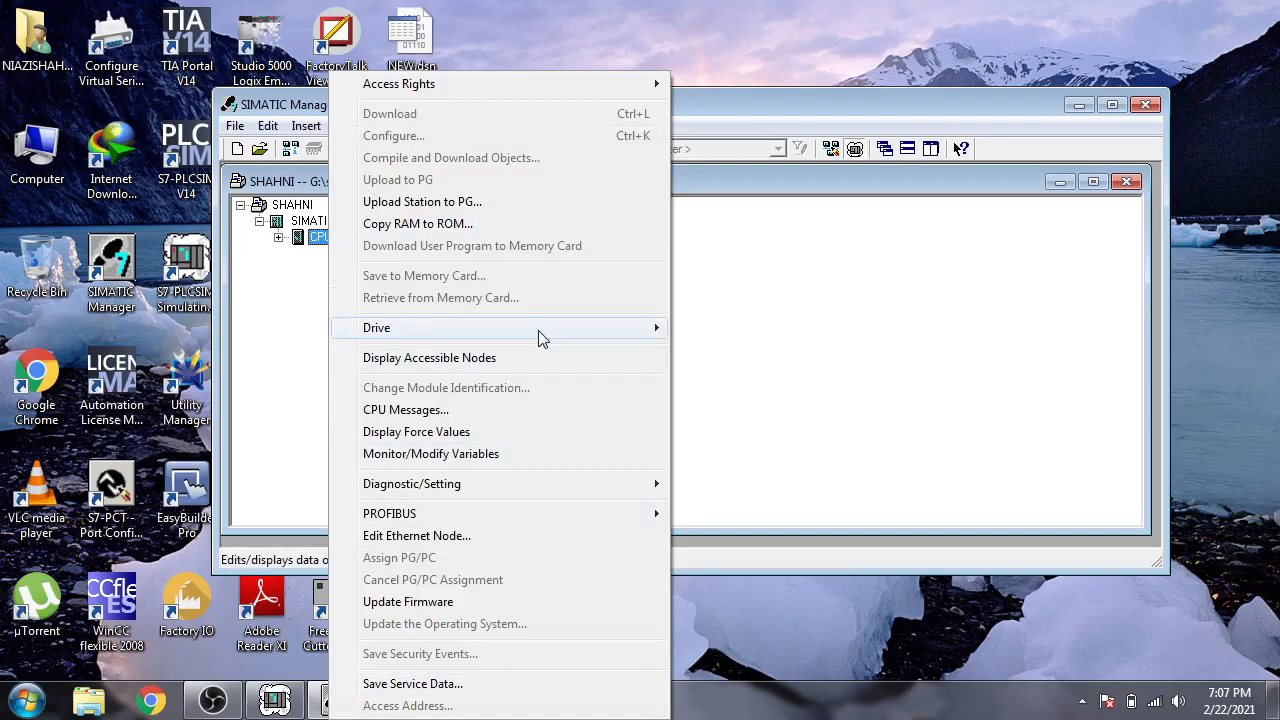
left_click(700, 103)
double_click(700, 103)
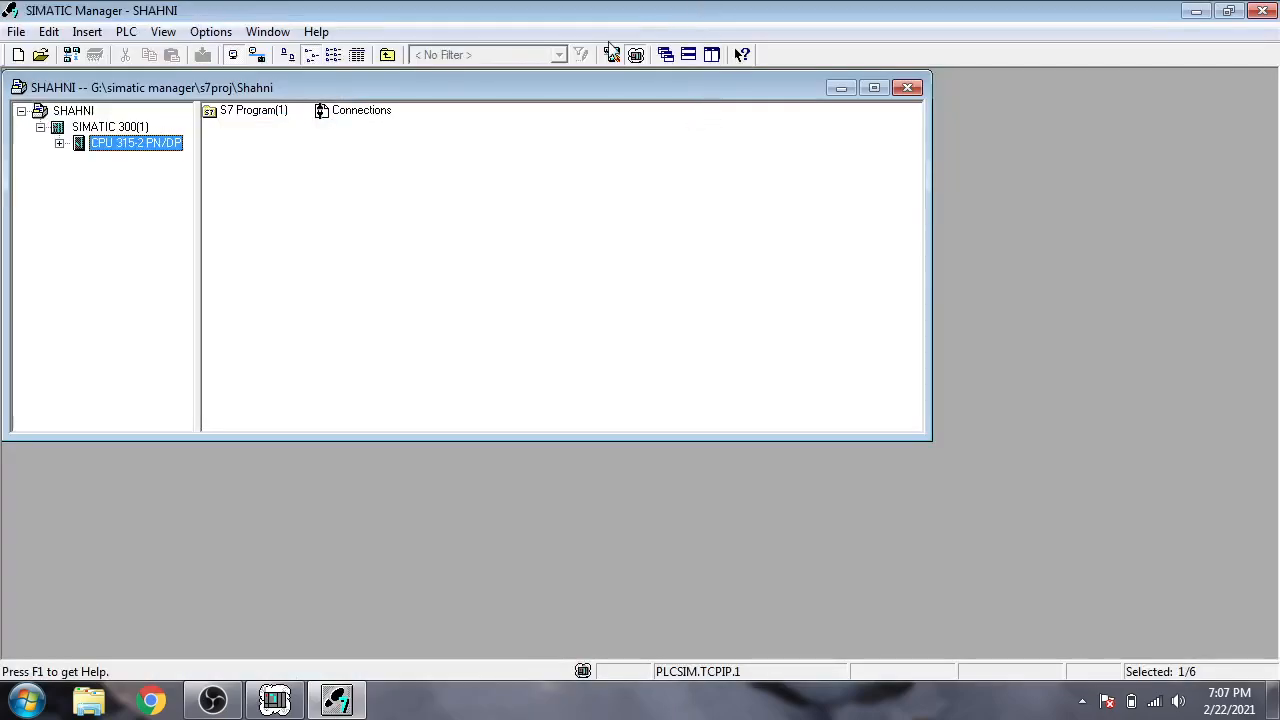
Step: Set the PG/PC interface's parameter assignment to PLCSIM.MPI.1 and accept the changed access path
left_click(210, 31)
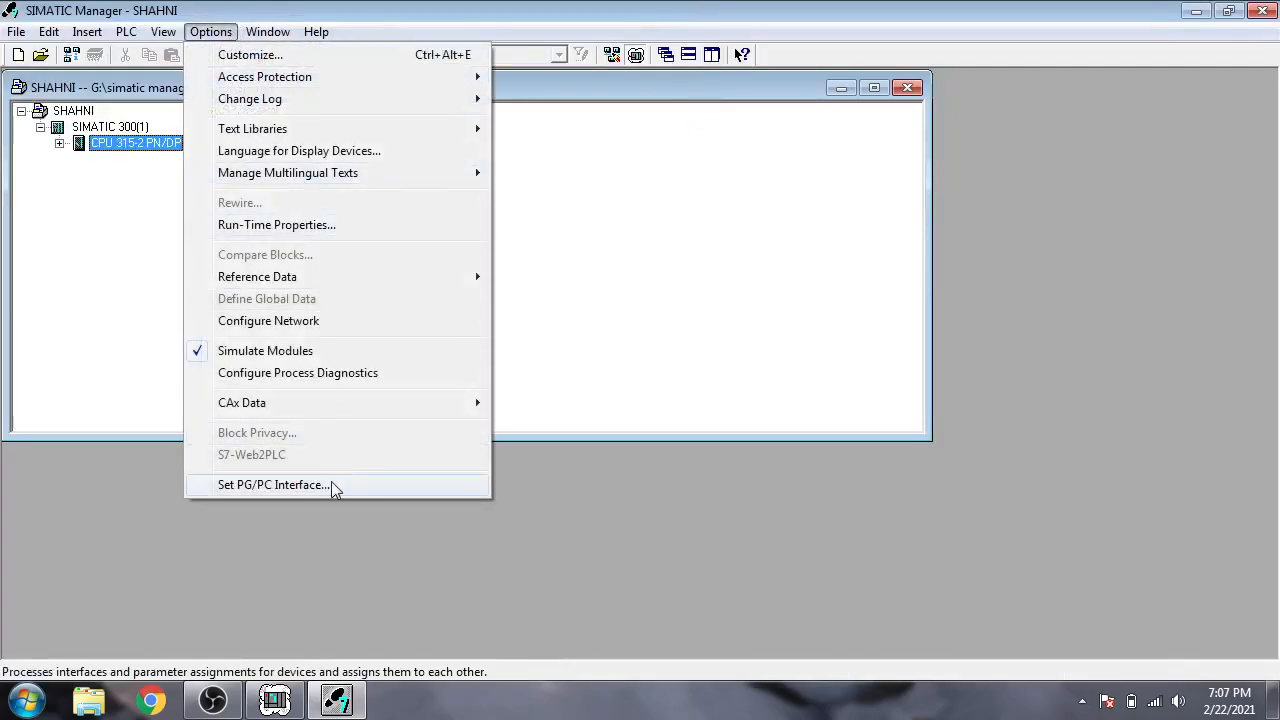
left_click(335, 488)
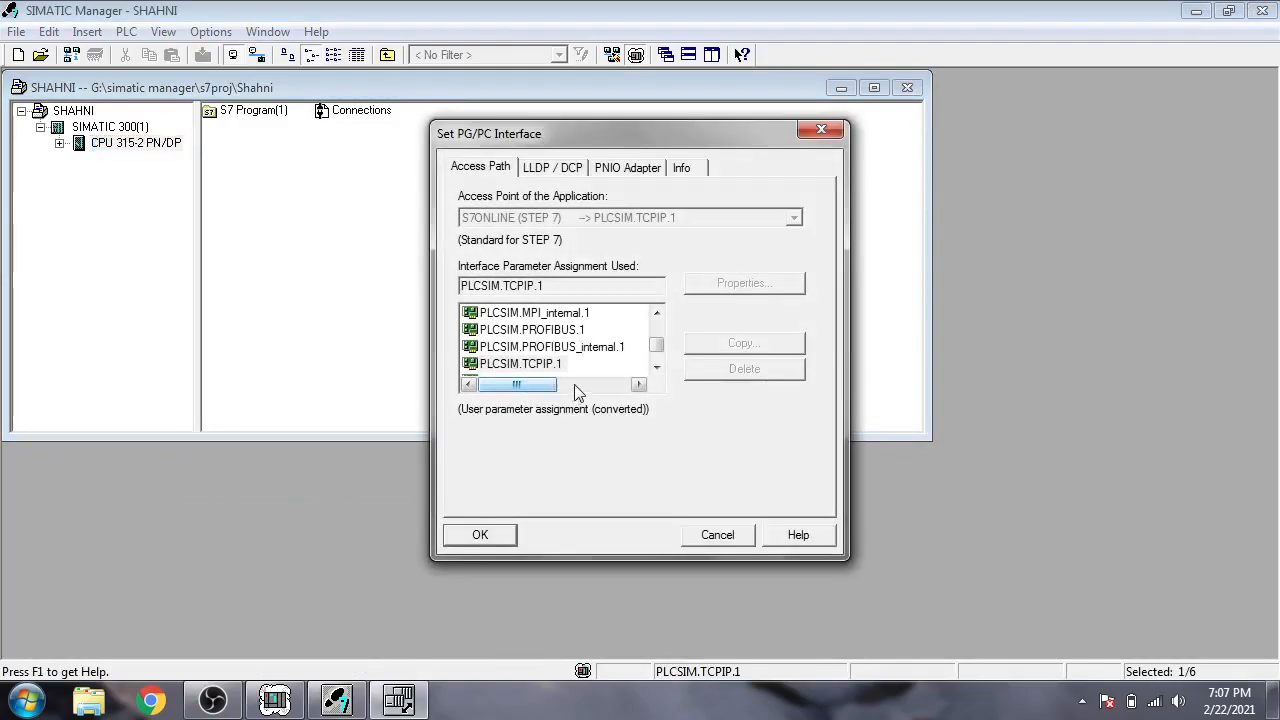
scroll(652, 346, "up", 2)
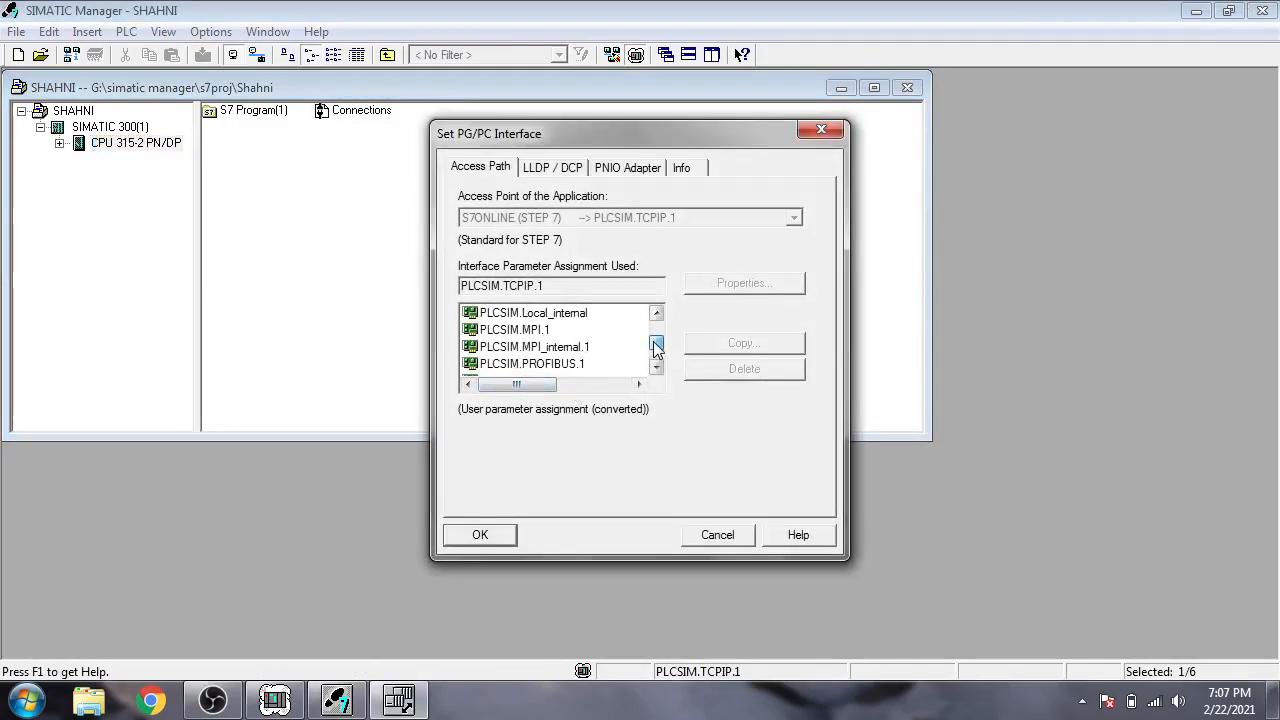
left_click(541, 332)
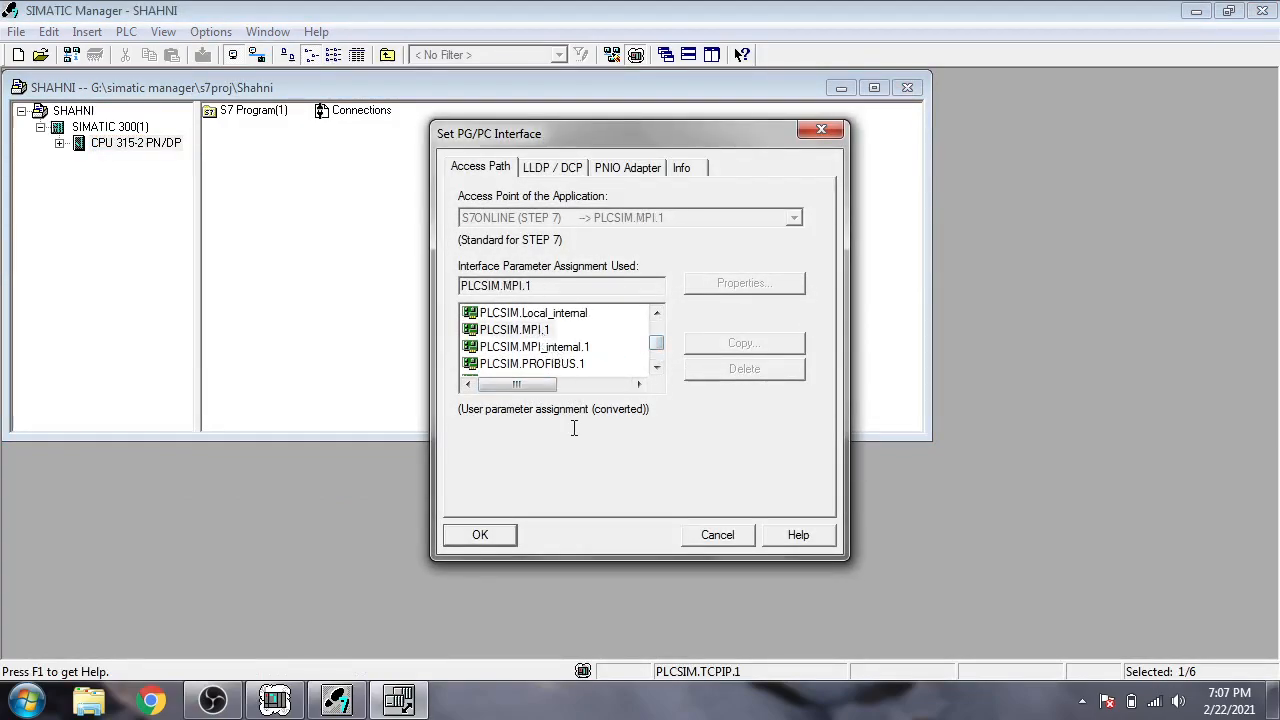
left_click(497, 534)
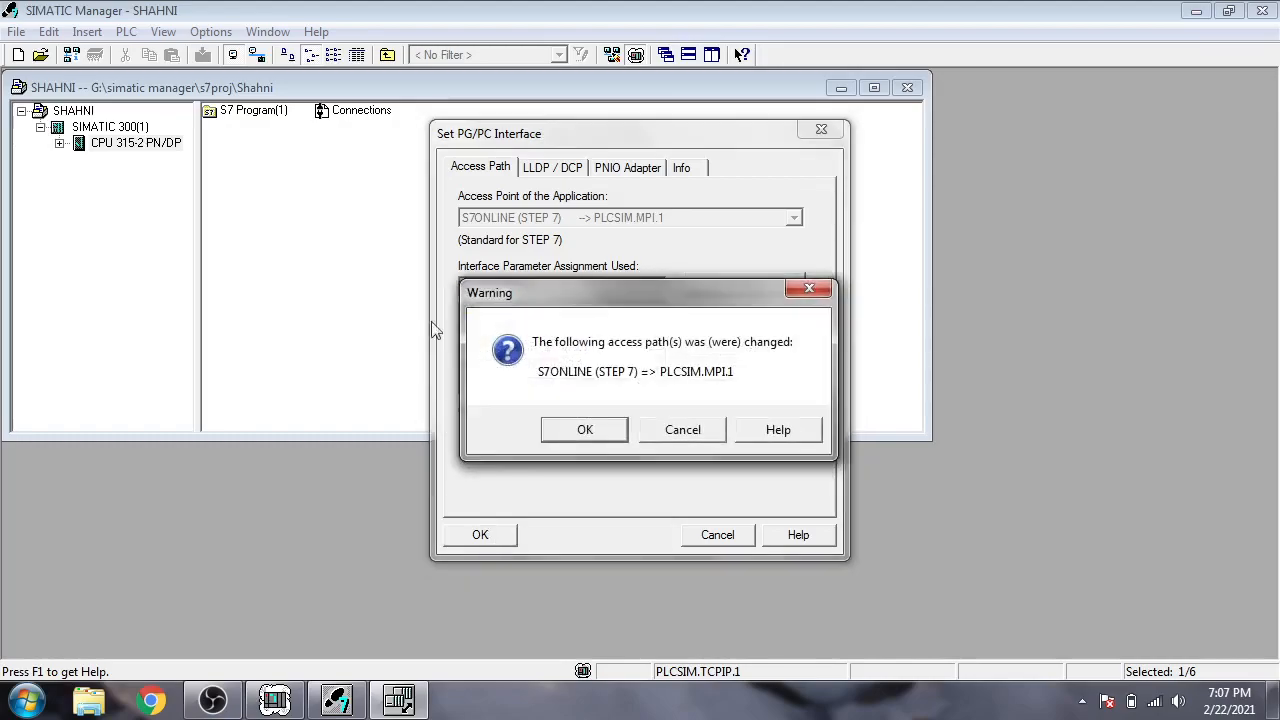
left_click(594, 436)
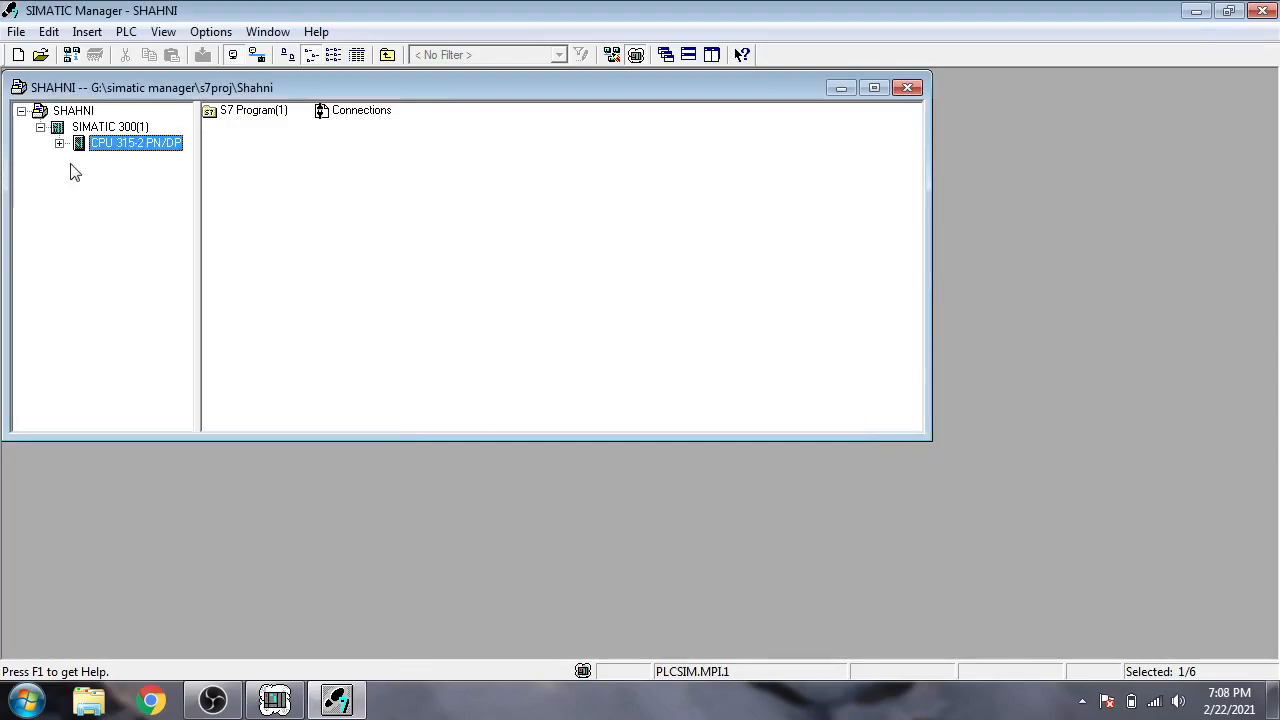
Step: Look through the CPU's program folders and the project's contents, and select the SIMATIC 300(1) station
left_click(59, 144)
left_click(78, 160)
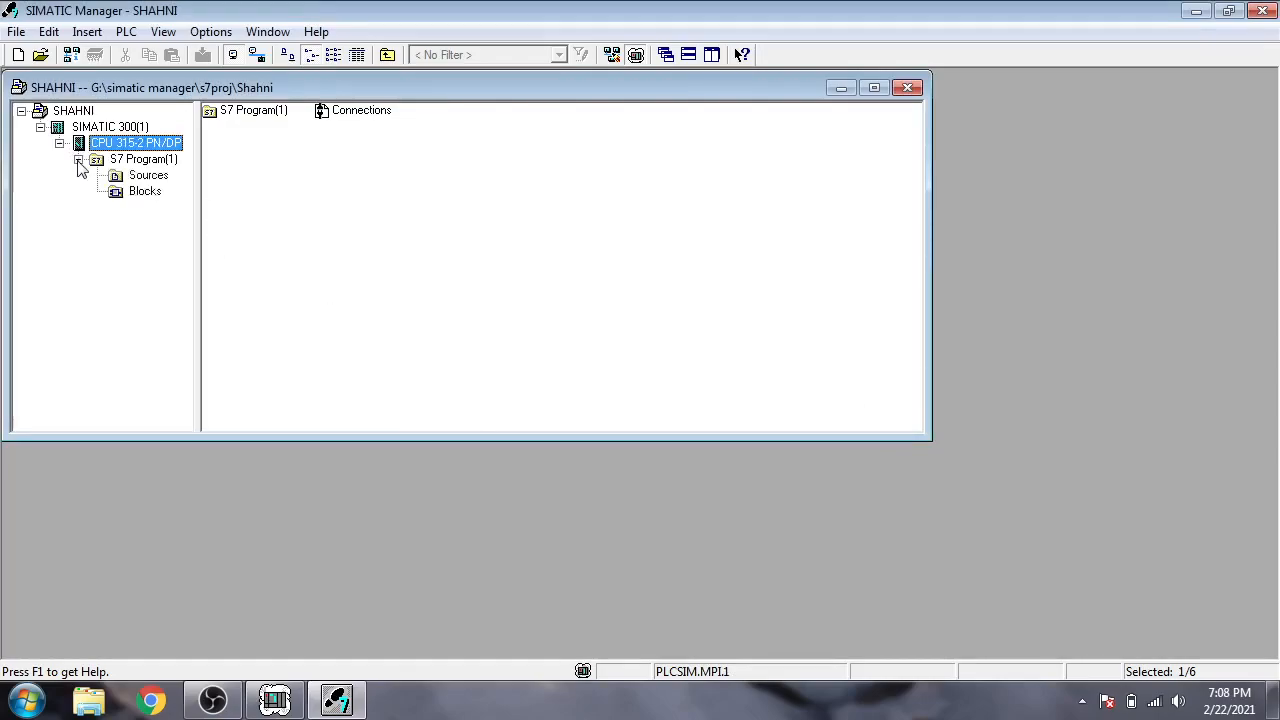
left_click(60, 144)
left_click(74, 113)
left_click(268, 183)
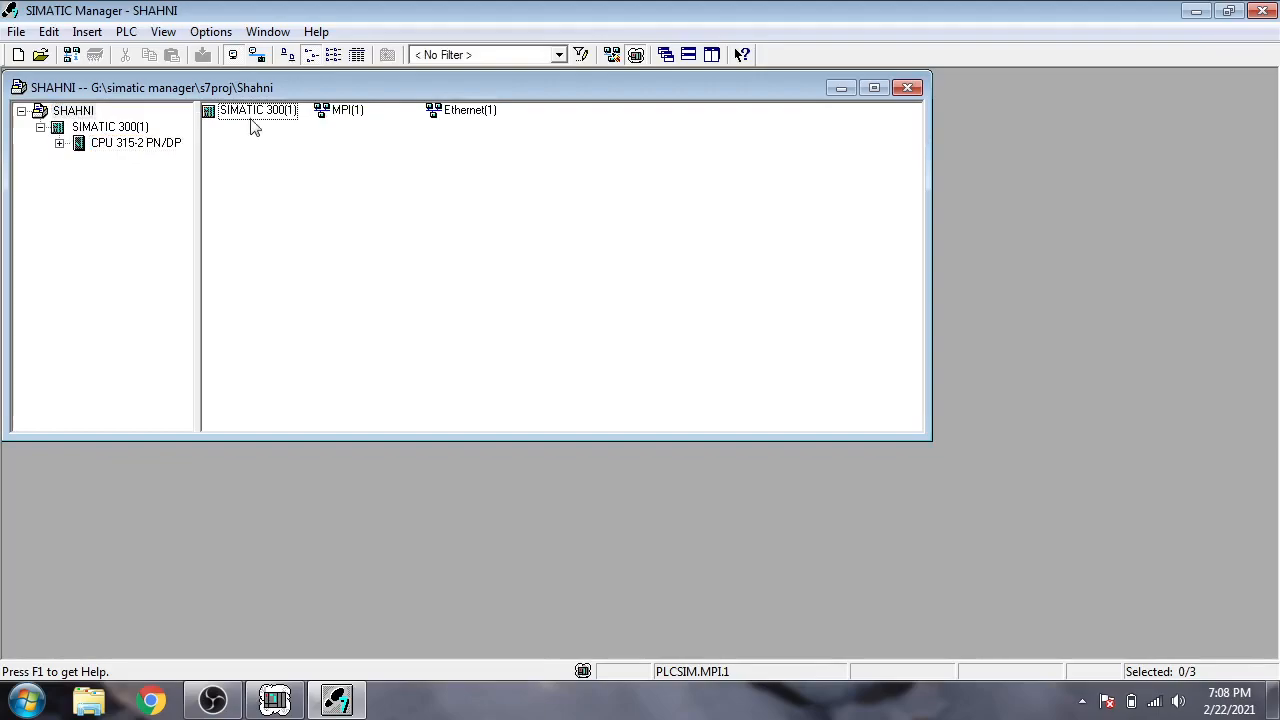
left_click(130, 129)
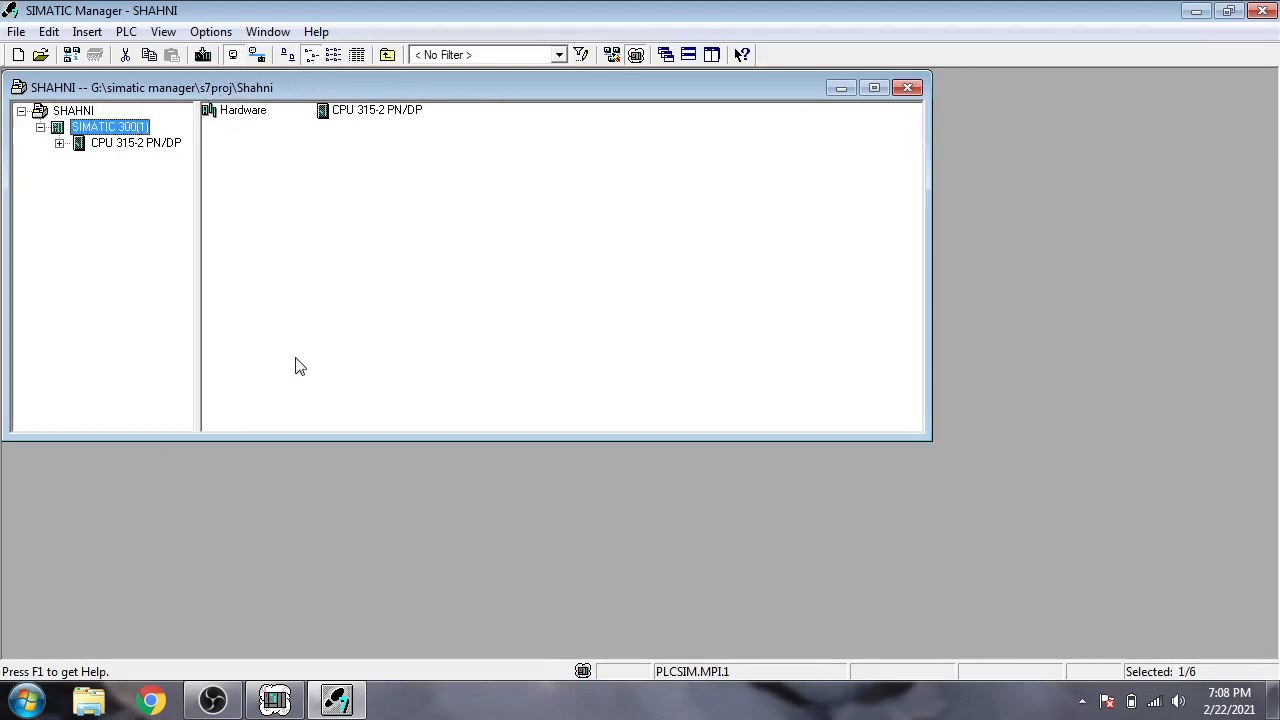
Step: Switch to S7-PLCSIM, set its communication interface to PLCSIM(MPI), and minimize the simulator
left_click(275, 700)
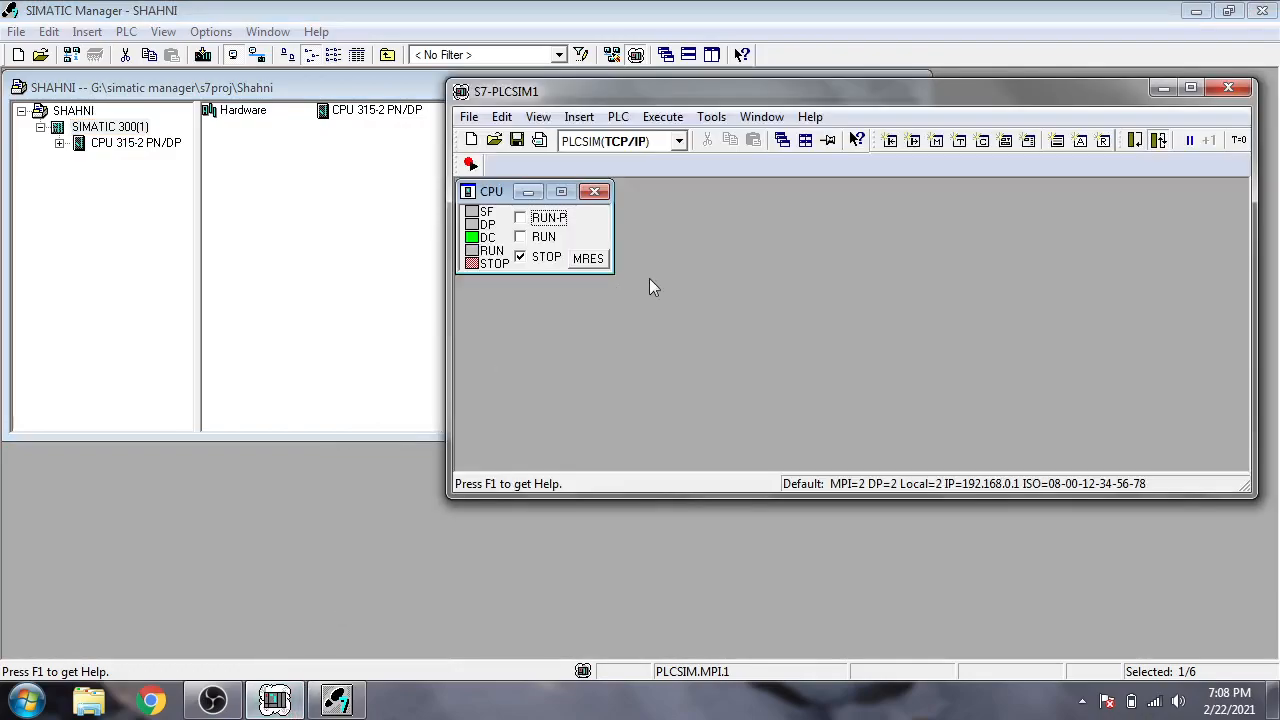
left_click(678, 143)
left_click(664, 158)
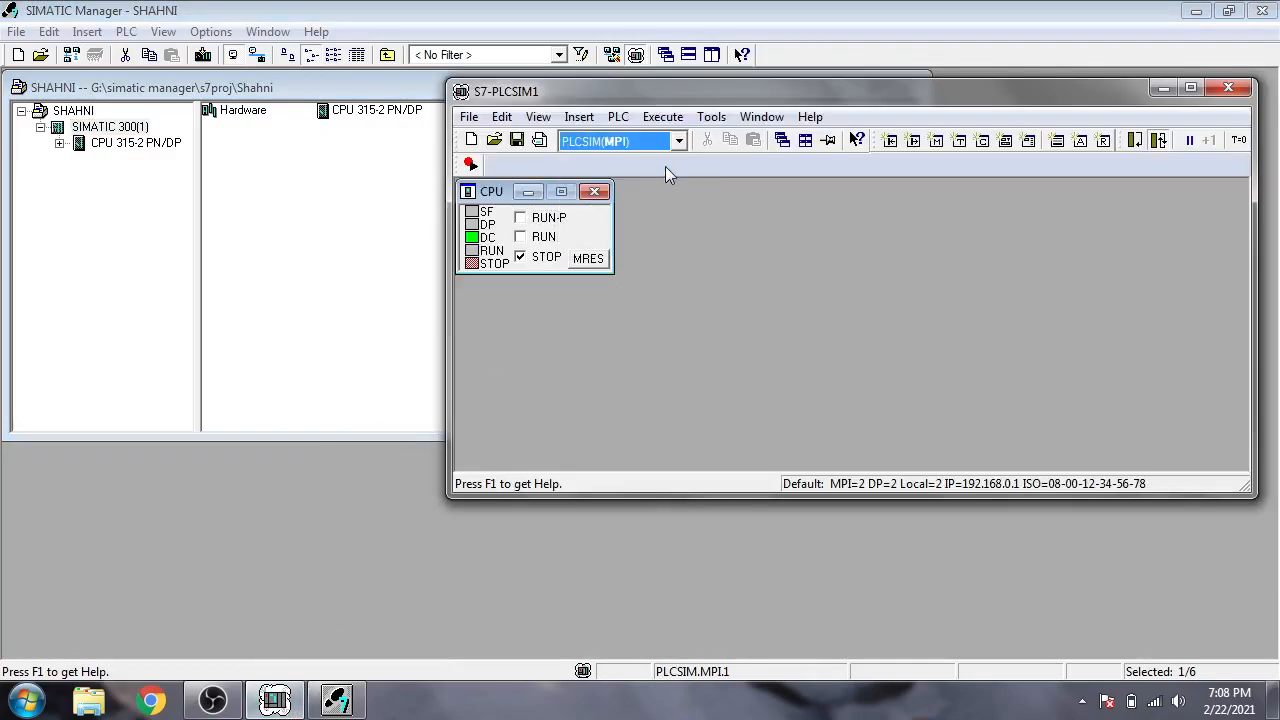
left_click(1163, 88)
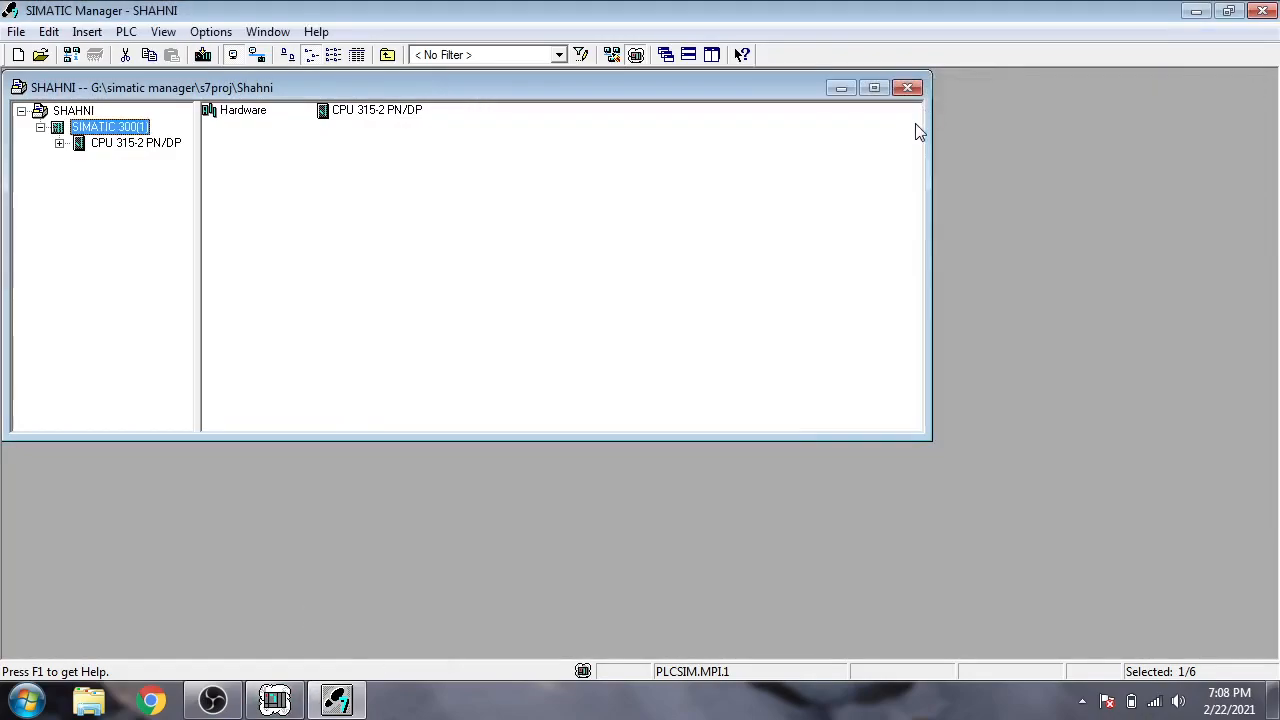
Step: Try to download the SIMATIC 300(1) station to the simulator, replacing the controller's system data with the offline system data
left_click(203, 54)
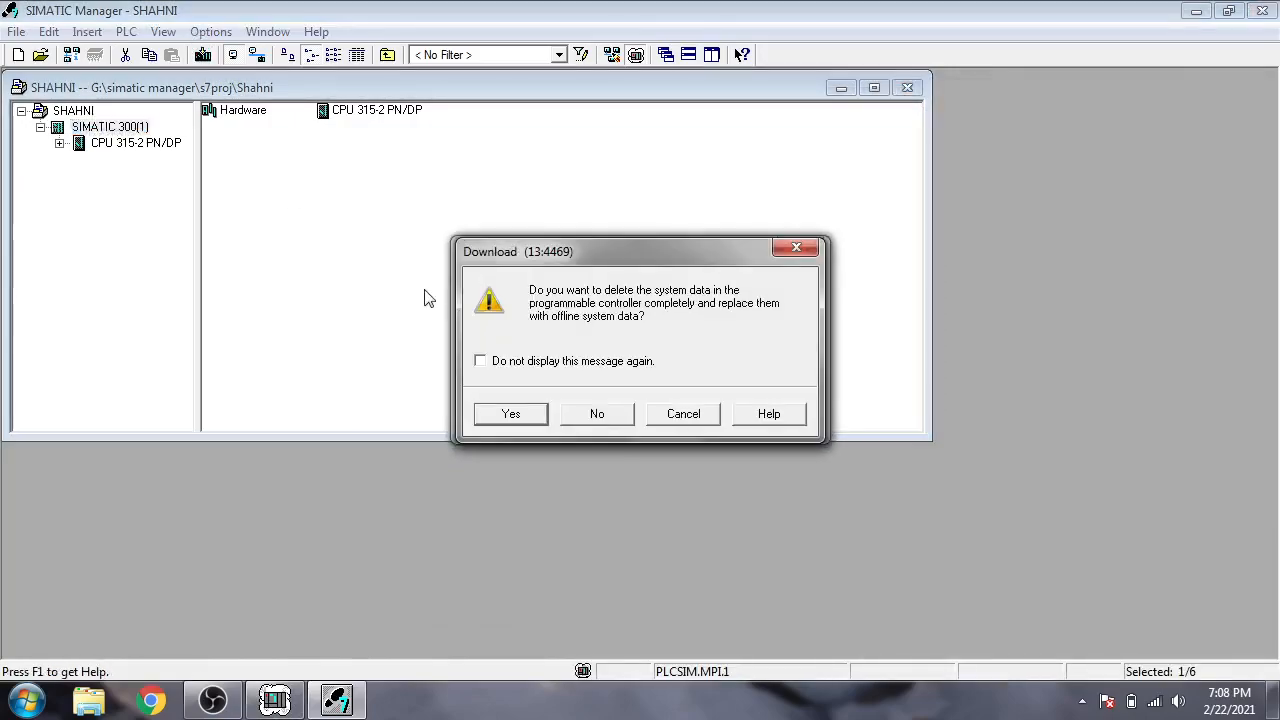
left_click(501, 414)
left_click(514, 398)
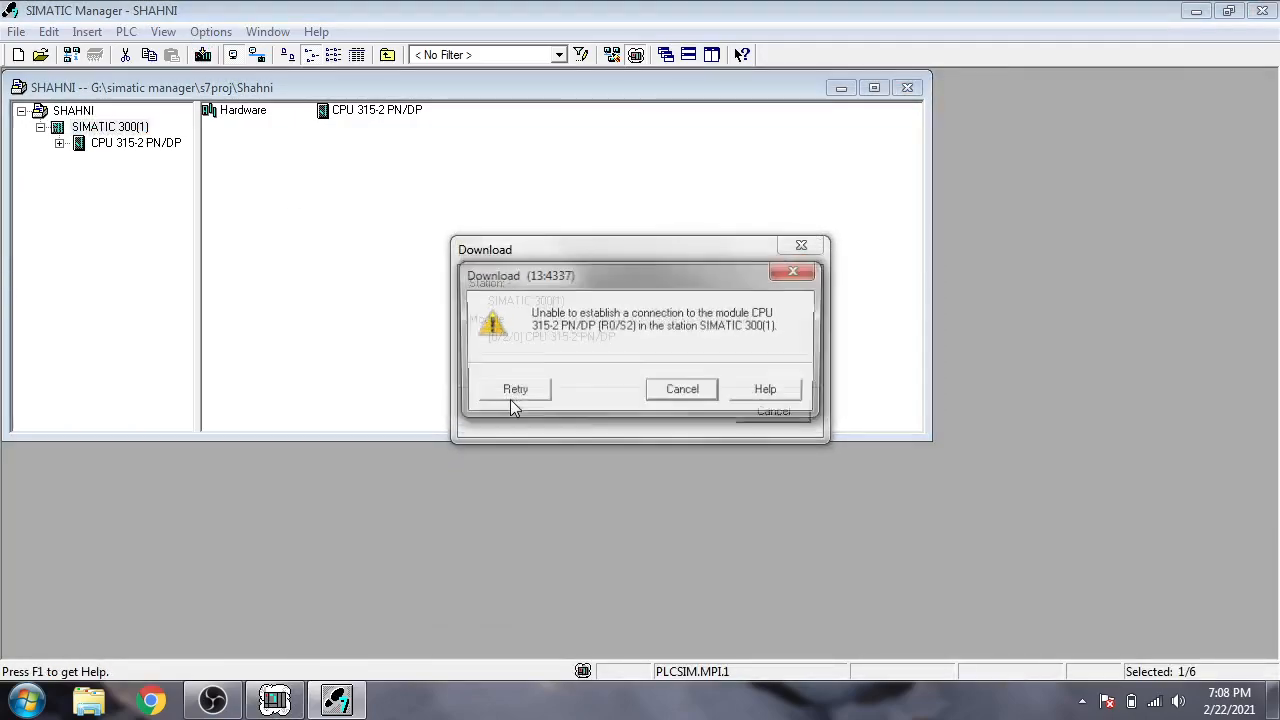
left_click(657, 391)
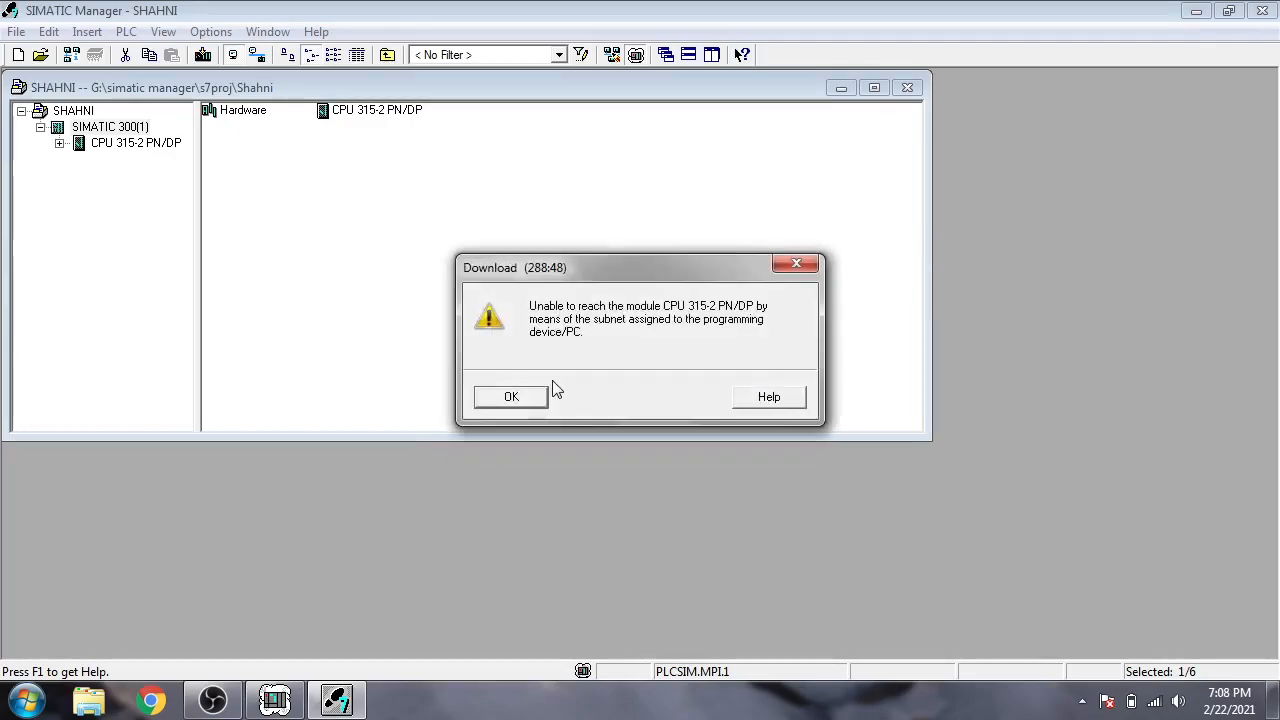
left_click(531, 400)
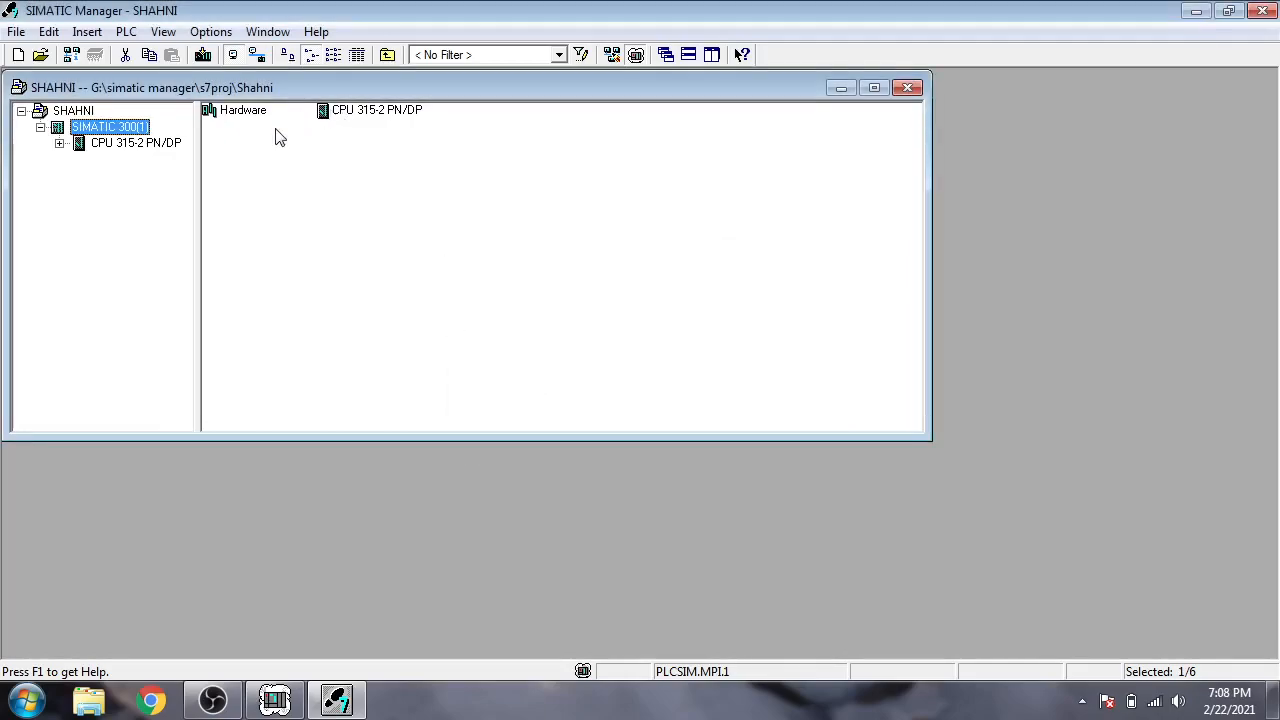
Step: Check the interface chosen in S7-PLCSIM and reopen the hardware configuration of the SIMATIC 300(1) station
left_click(249, 112)
left_click(290, 706)
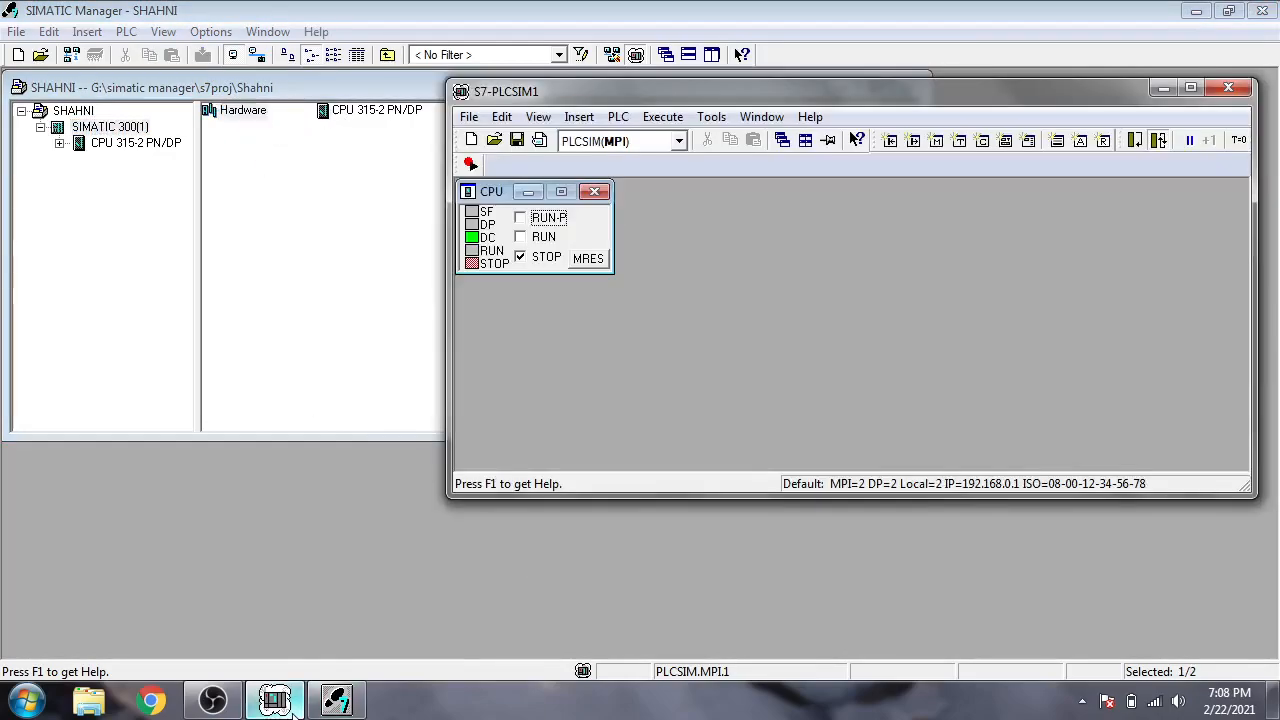
left_click(290, 706)
double_click(341, 111)
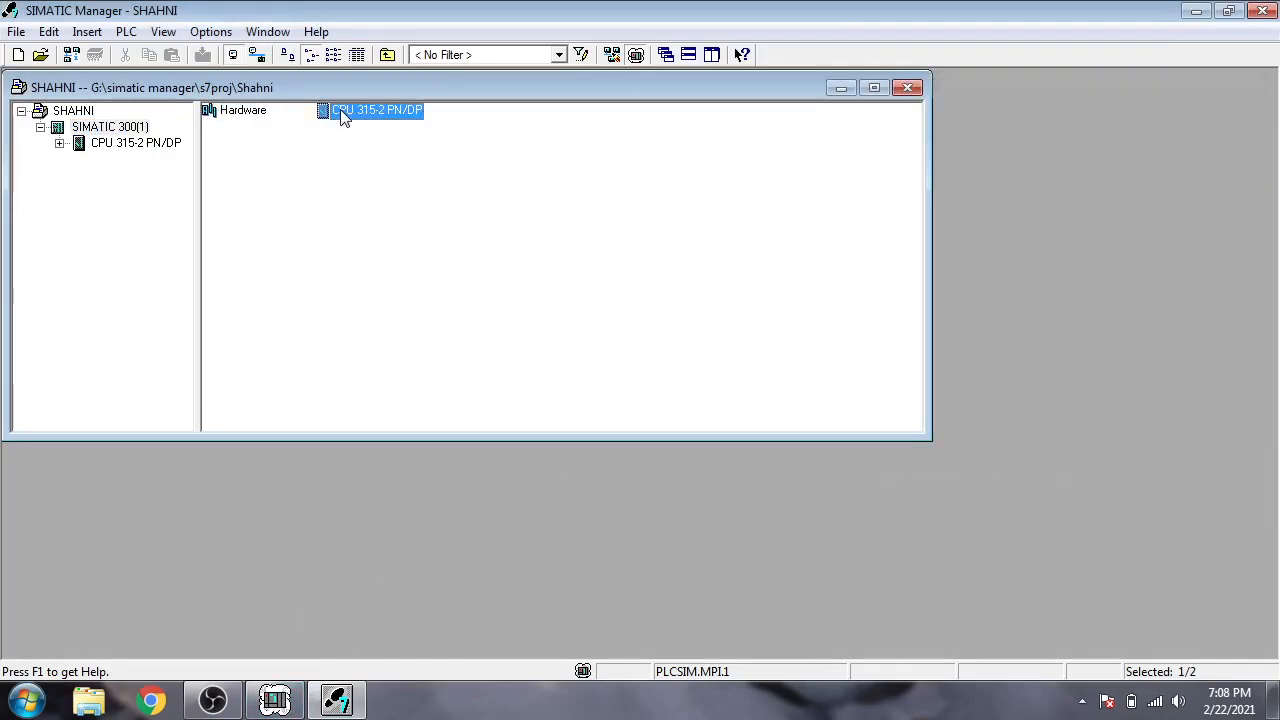
double_click(148, 127)
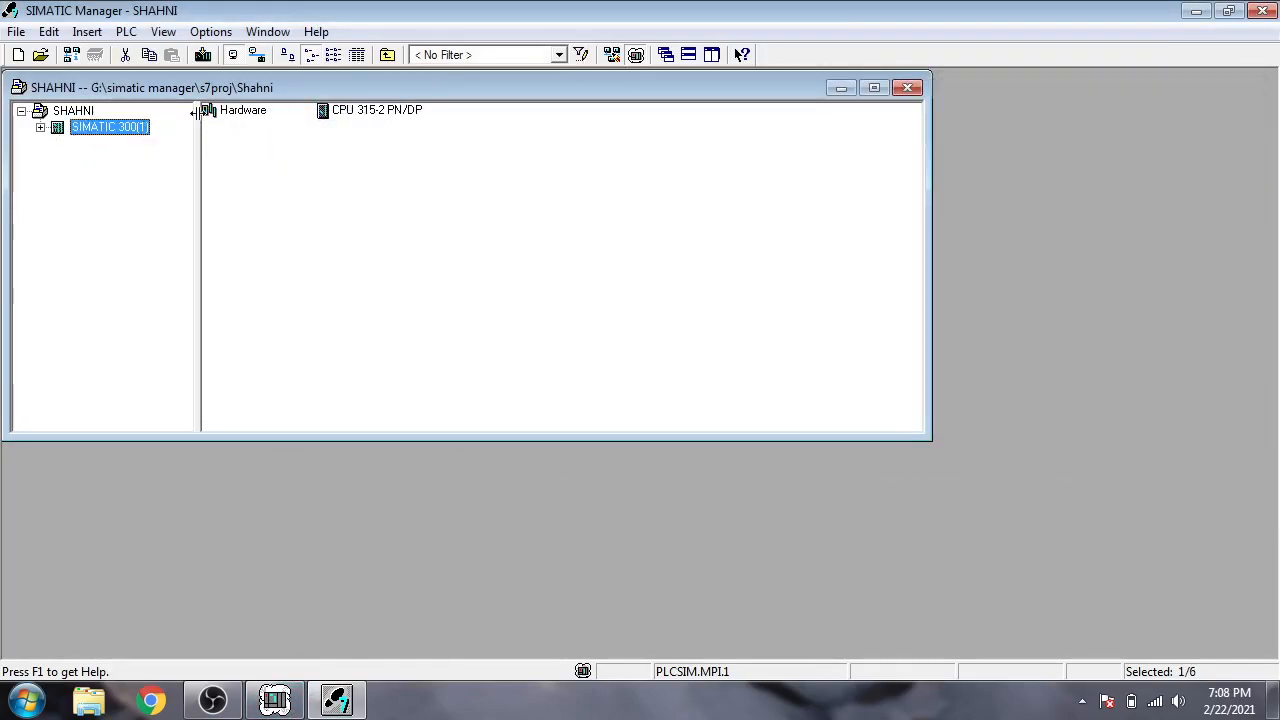
double_click(214, 110)
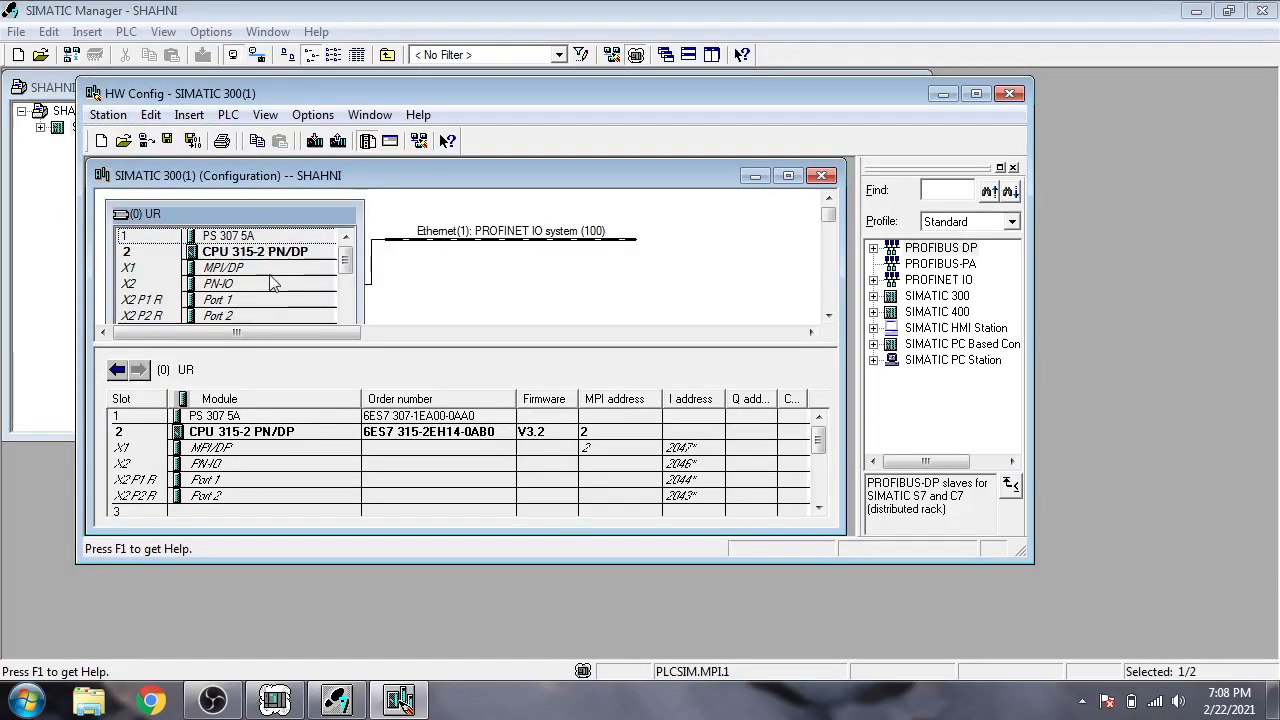
Step: Check the CPU's general properties and the MPI/DP interface parameters, keeping address 2 and the MPI(1) subnet
left_click(287, 250)
double_click(287, 250)
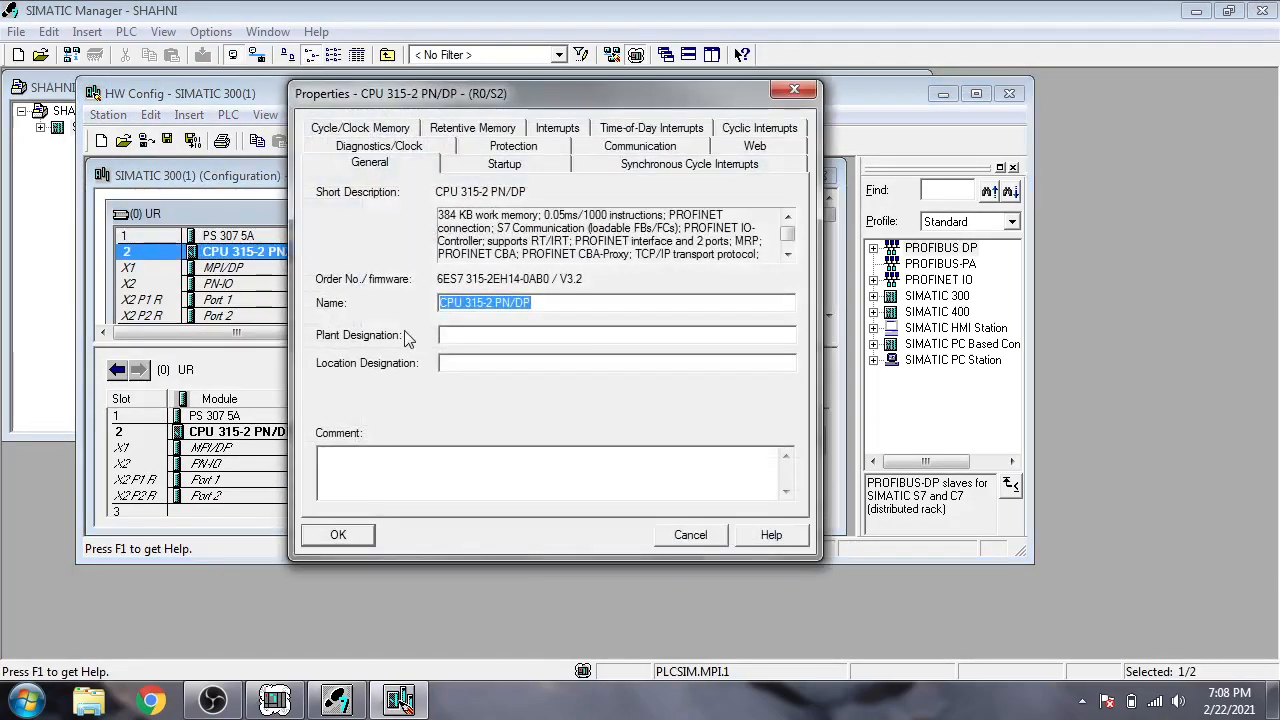
left_click(794, 90)
left_click(314, 270)
double_click(313, 271)
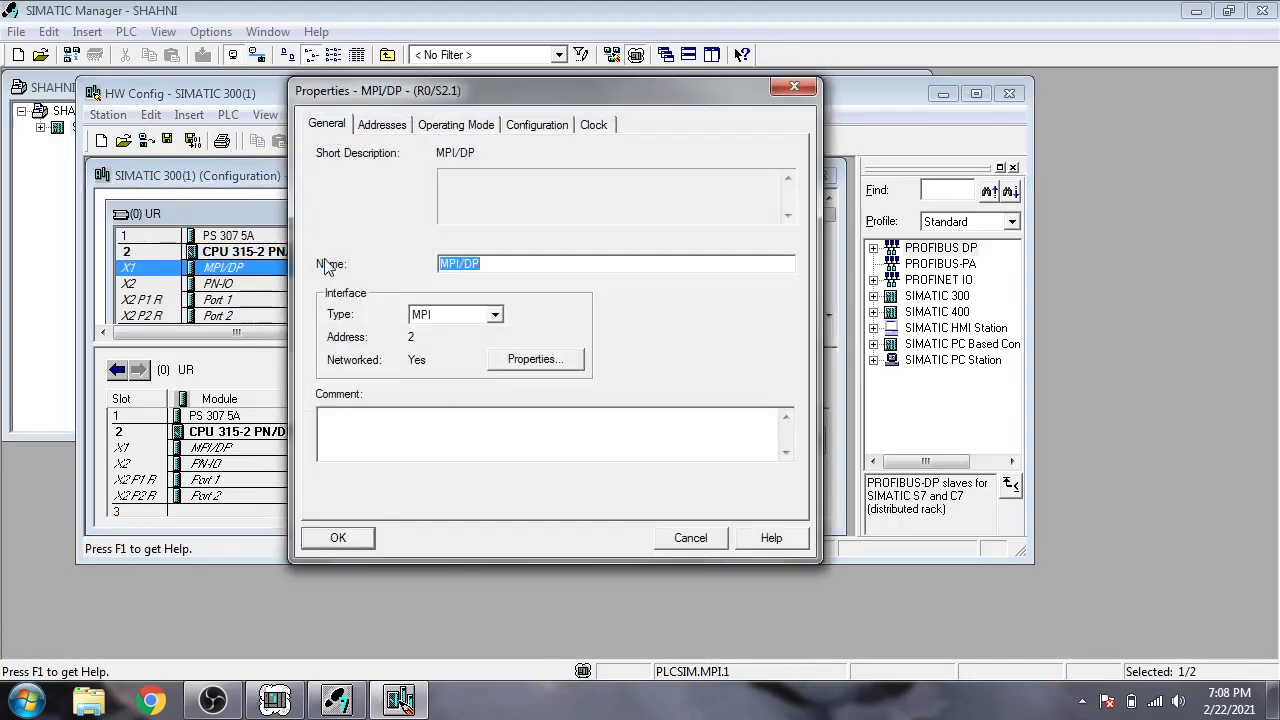
left_click(527, 358)
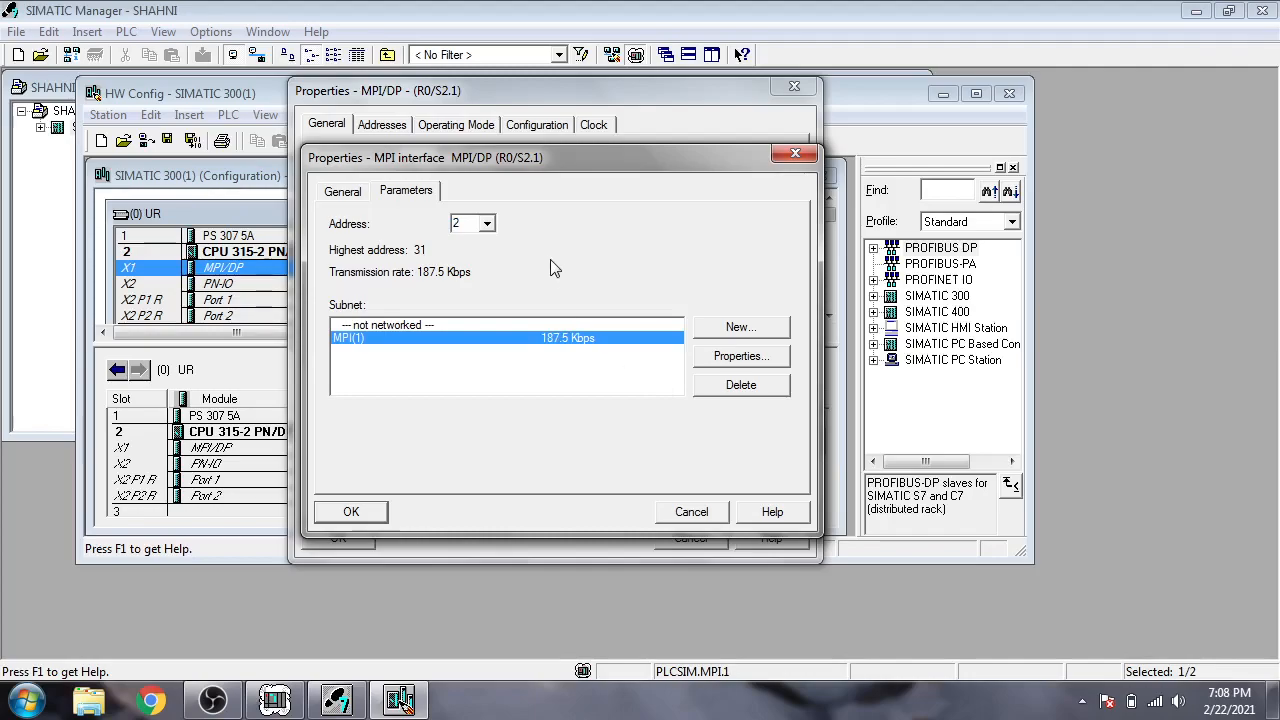
left_click(355, 510)
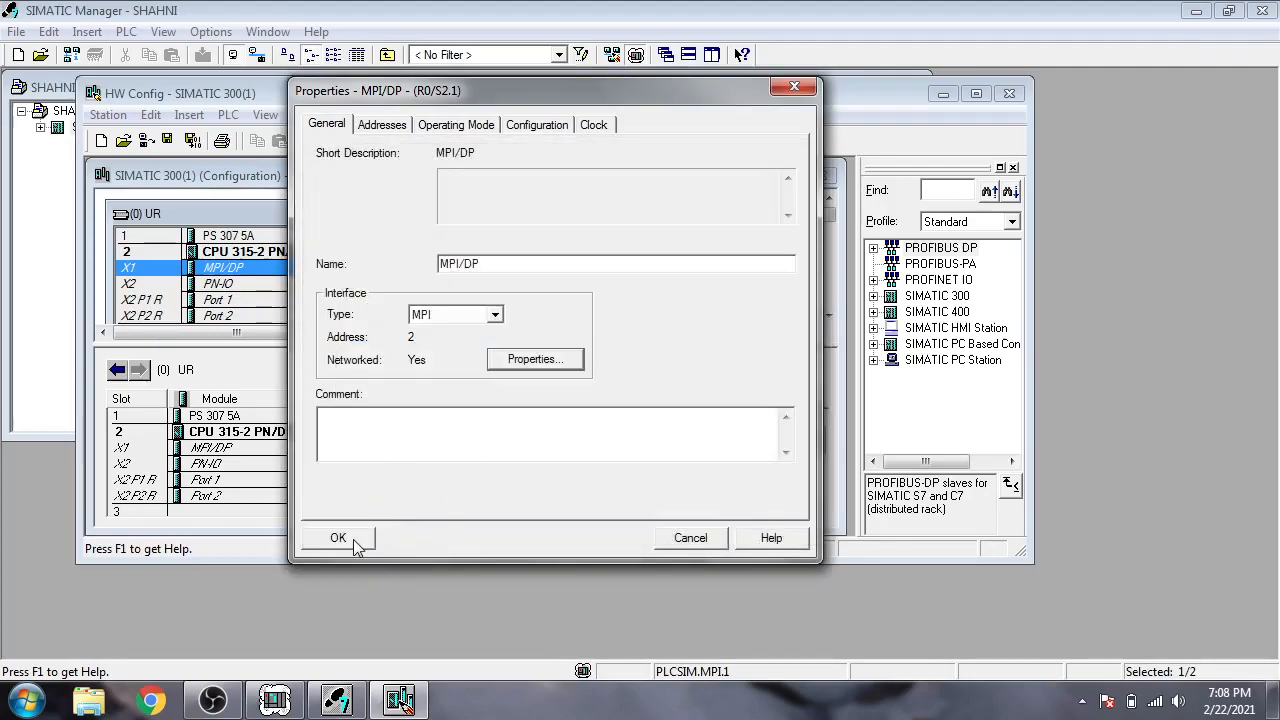
left_click(340, 540)
Step: Save and compile the station's hardware configuration and close it
left_click(295, 252)
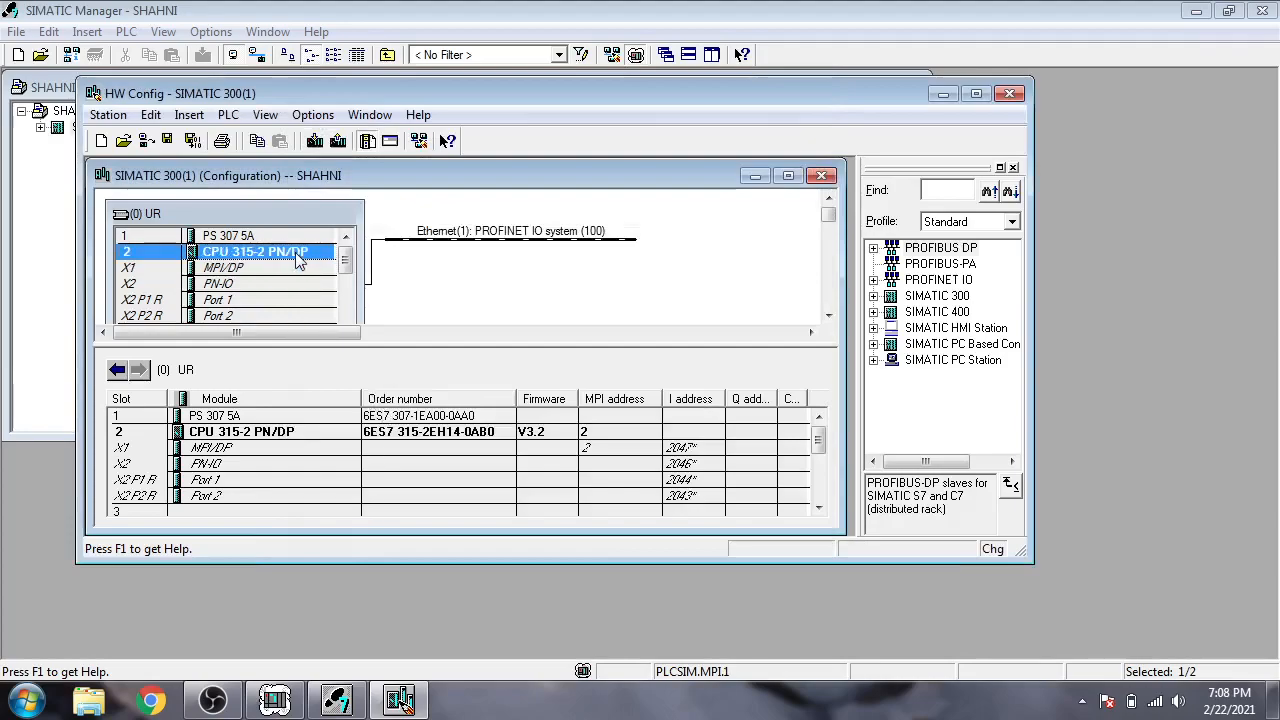
left_click(265, 114)
mouse_move(228, 115)
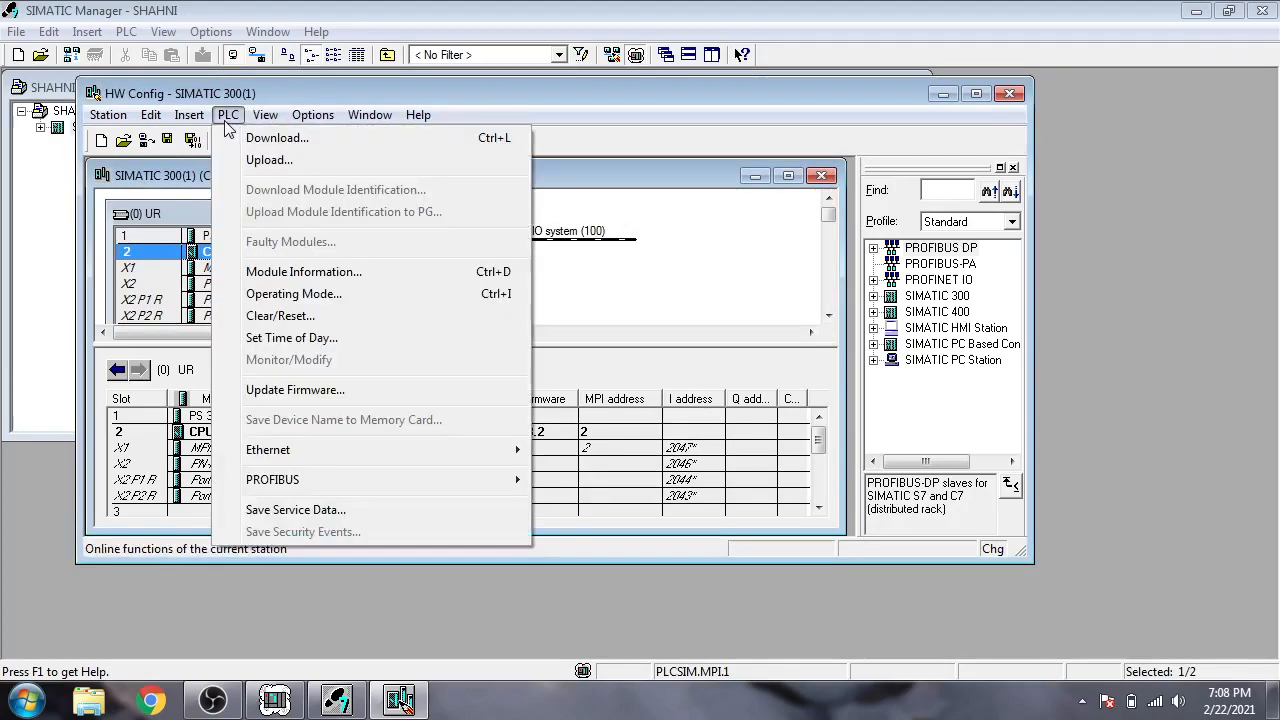
left_click(590, 275)
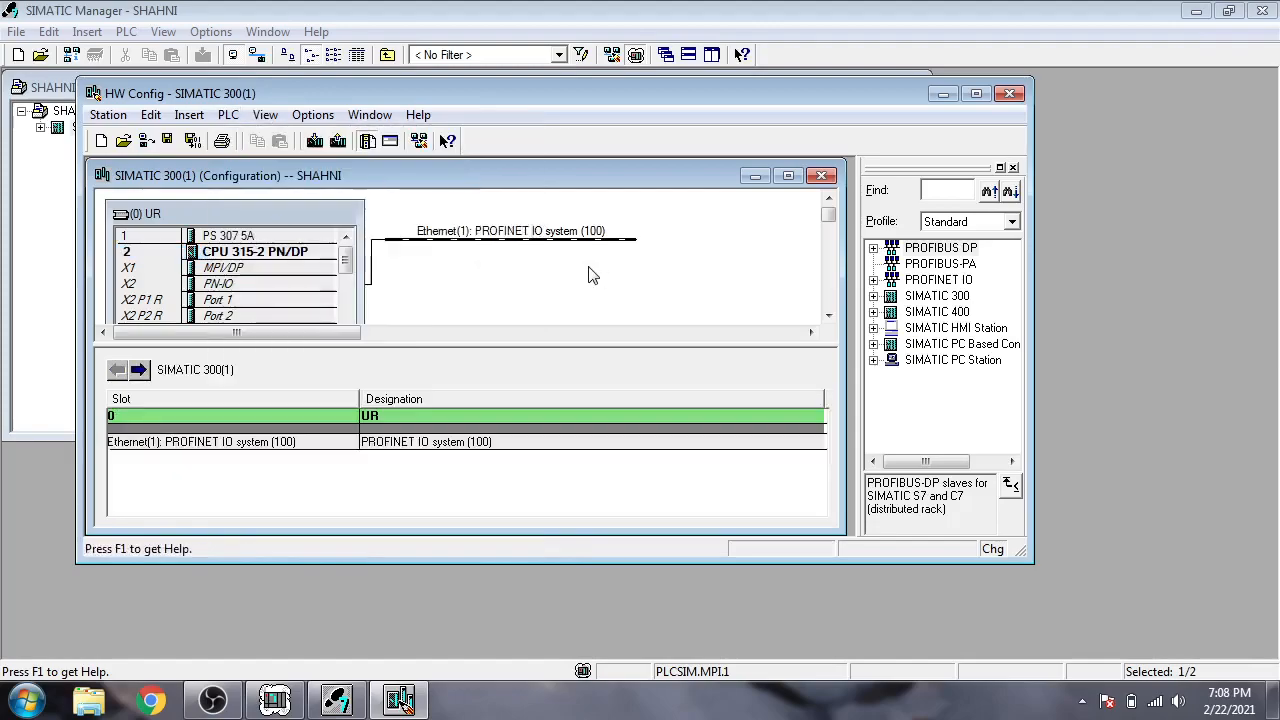
left_click(193, 140)
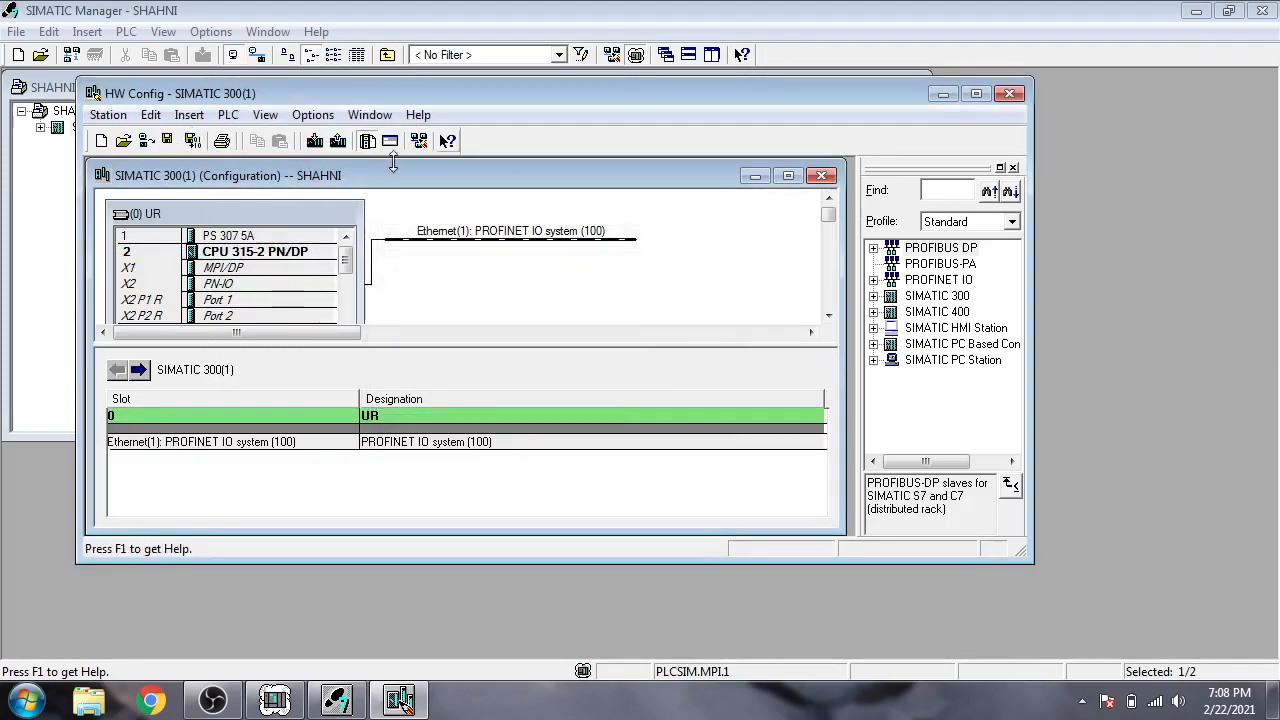
left_click(1009, 93)
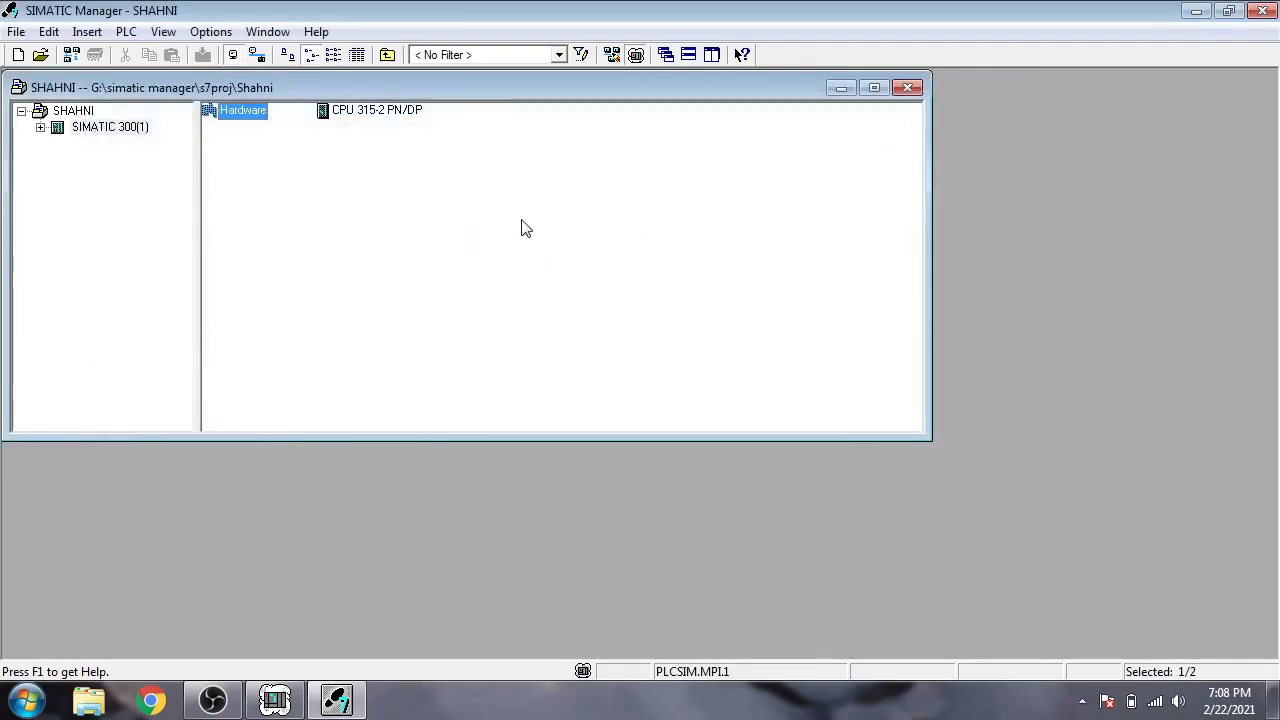
Step: Examine which PLC commands and options are available for the hardware object, the SHAHNI project and the SIMATIC 300(1) station
left_click(163, 32)
mouse_move(130, 37)
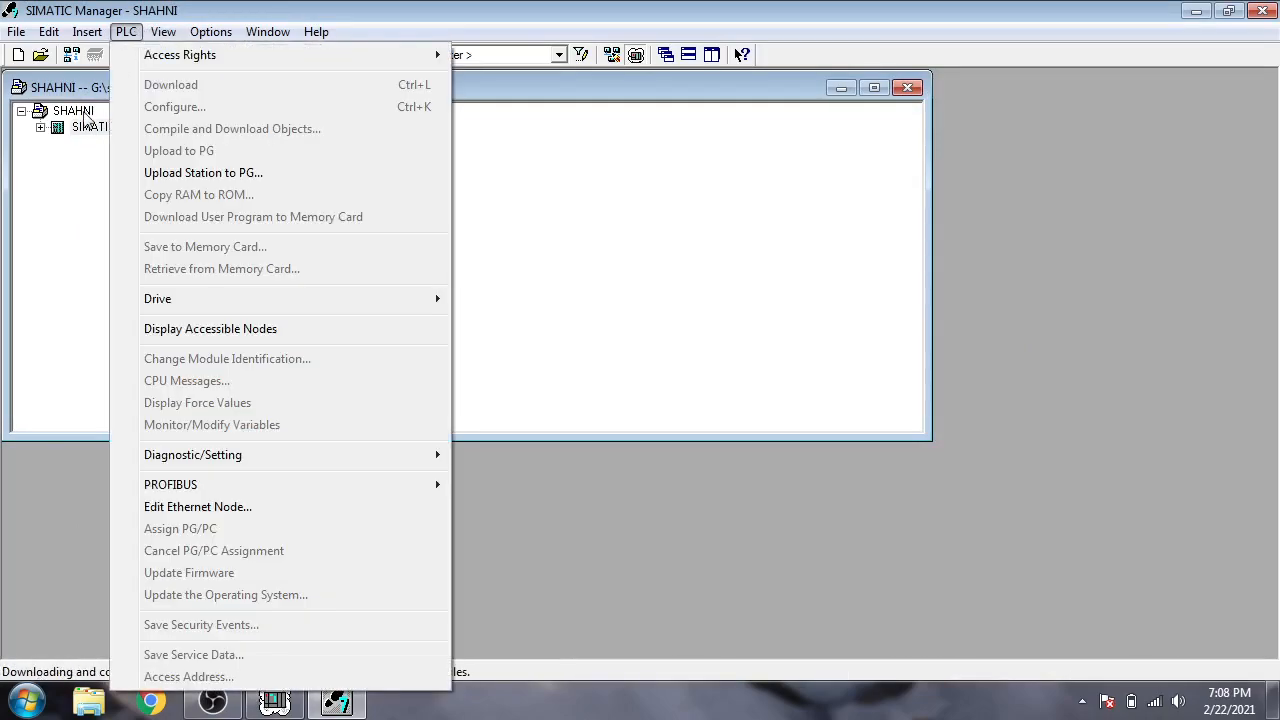
left_click(84, 114)
left_click(166, 32)
mouse_move(125, 37)
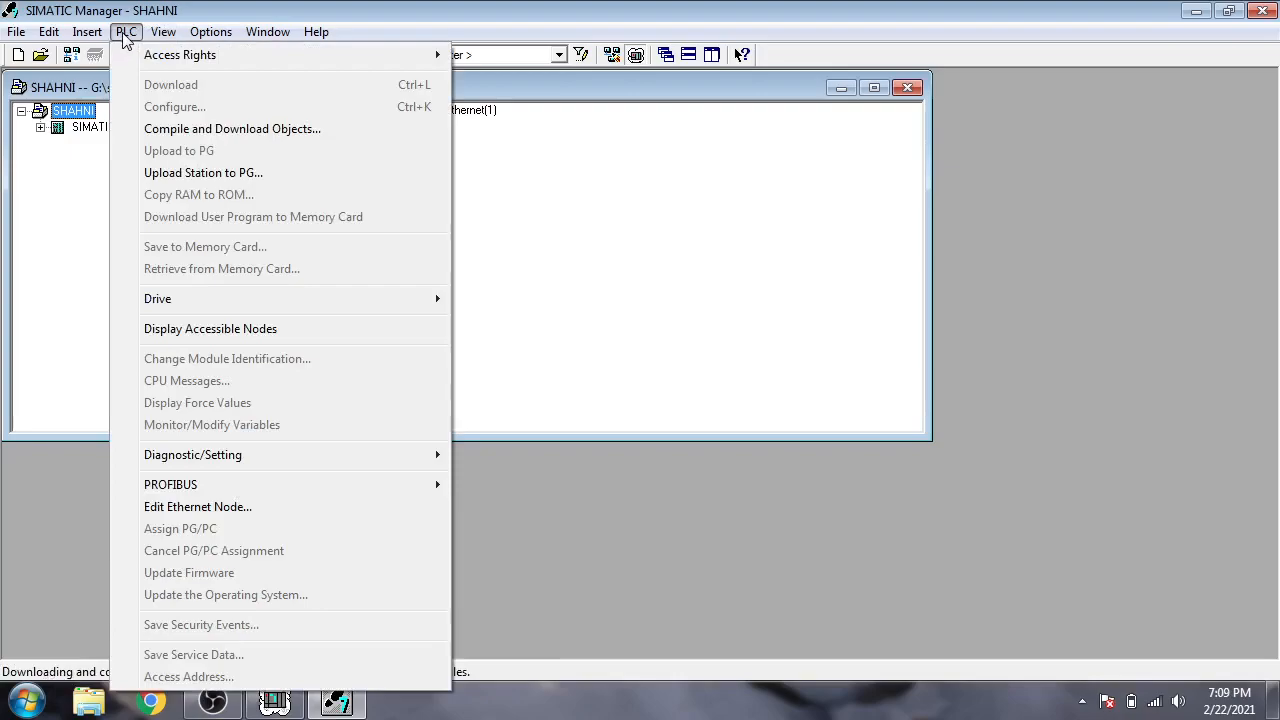
left_click(95, 115)
left_click(90, 127)
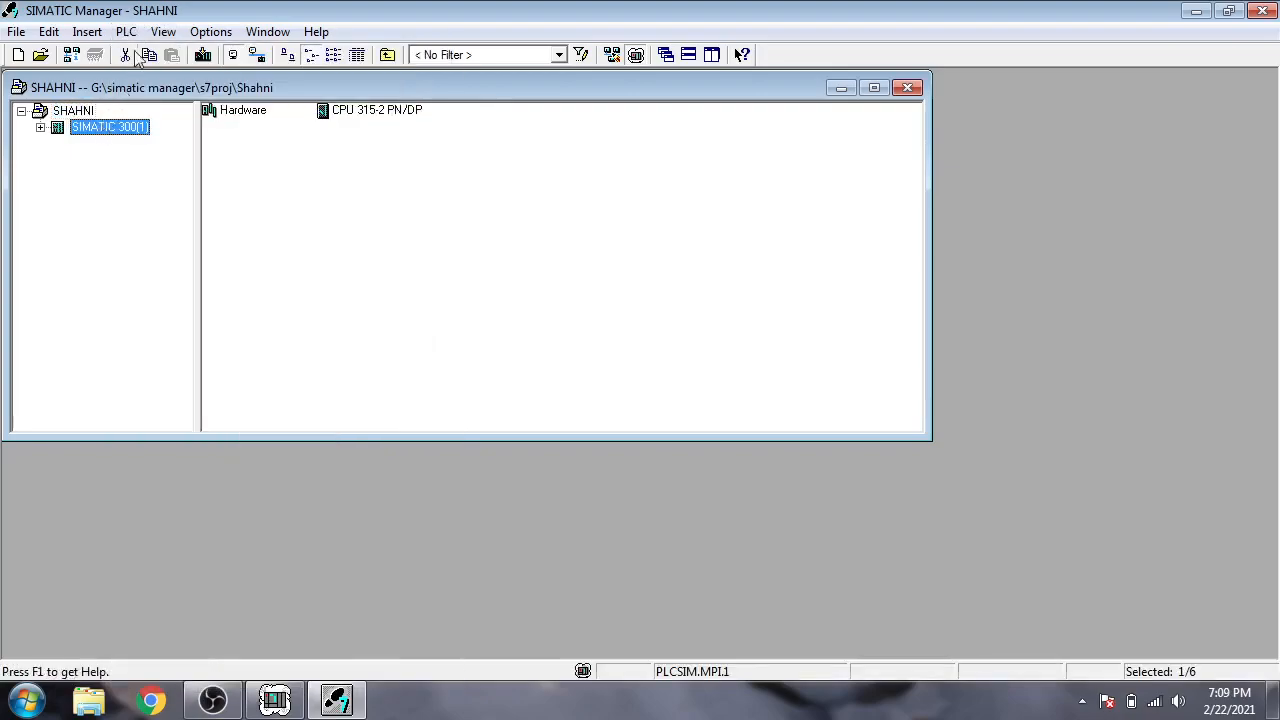
left_click(163, 32)
mouse_move(128, 38)
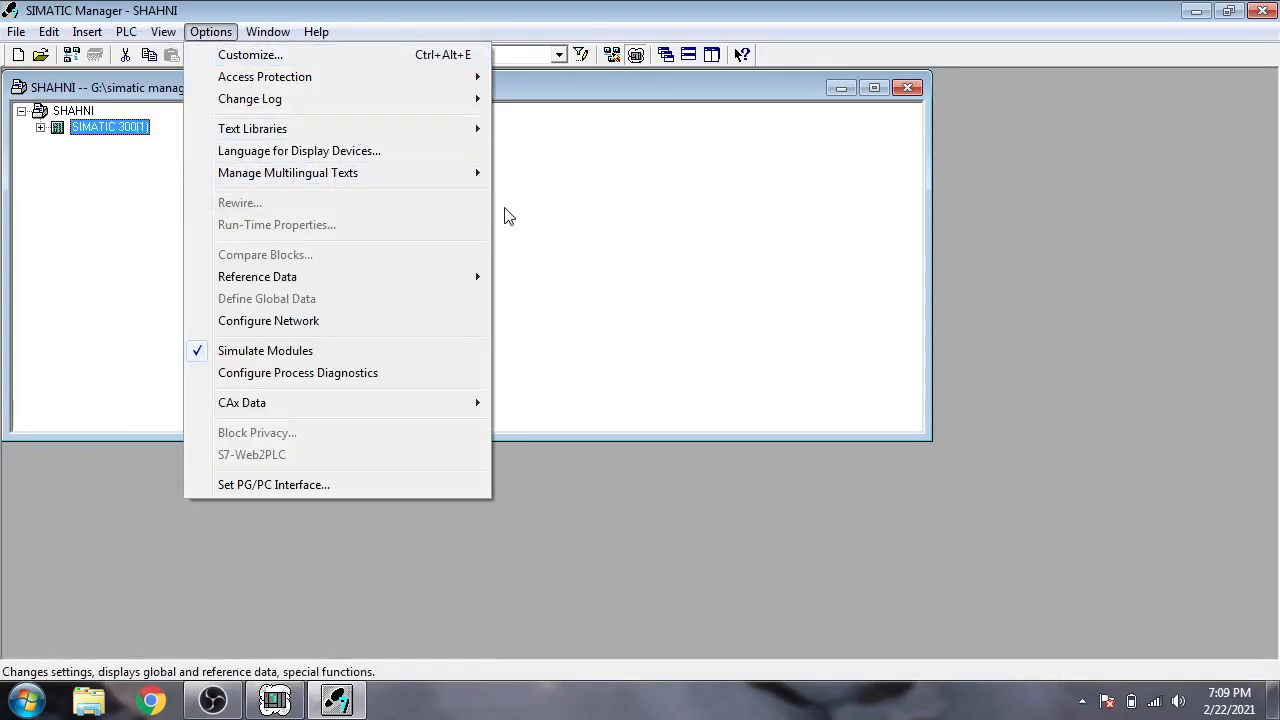
left_click(414, 120)
Step: Open the CPU 315-2 PN/DP object of the station and examine which commands are available for it
left_click(378, 112)
double_click(379, 114)
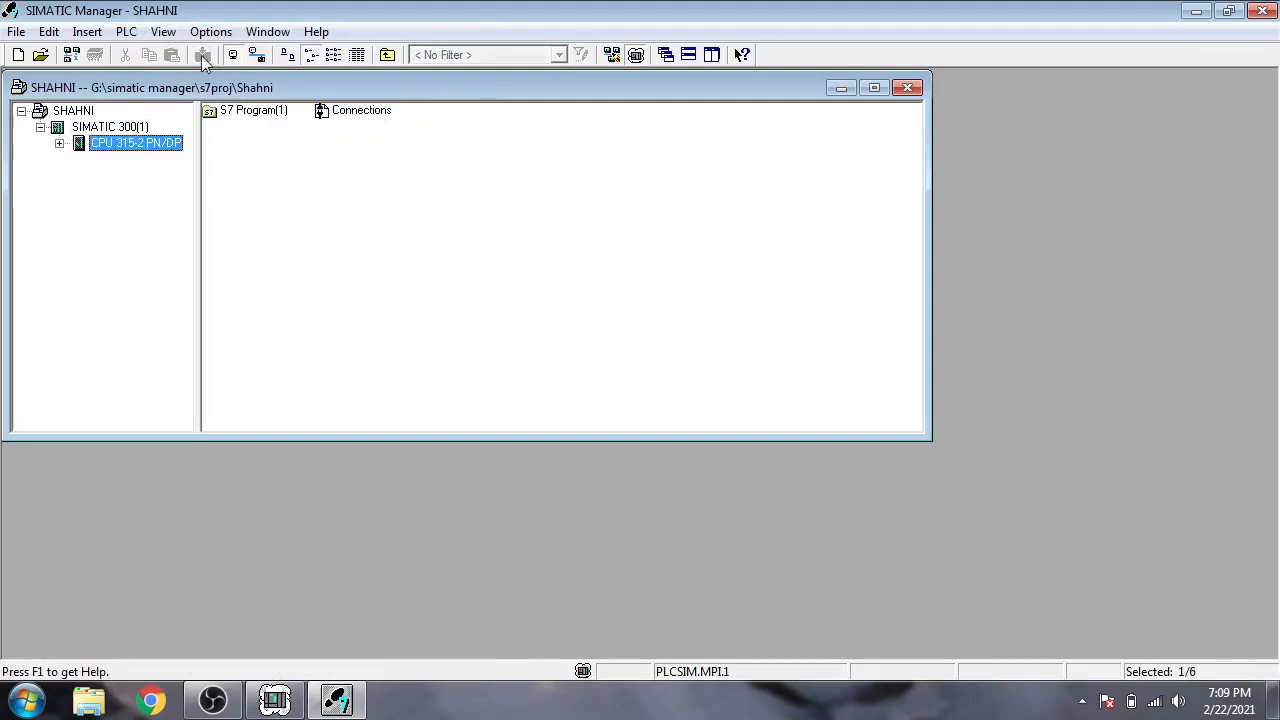
left_click(126, 33)
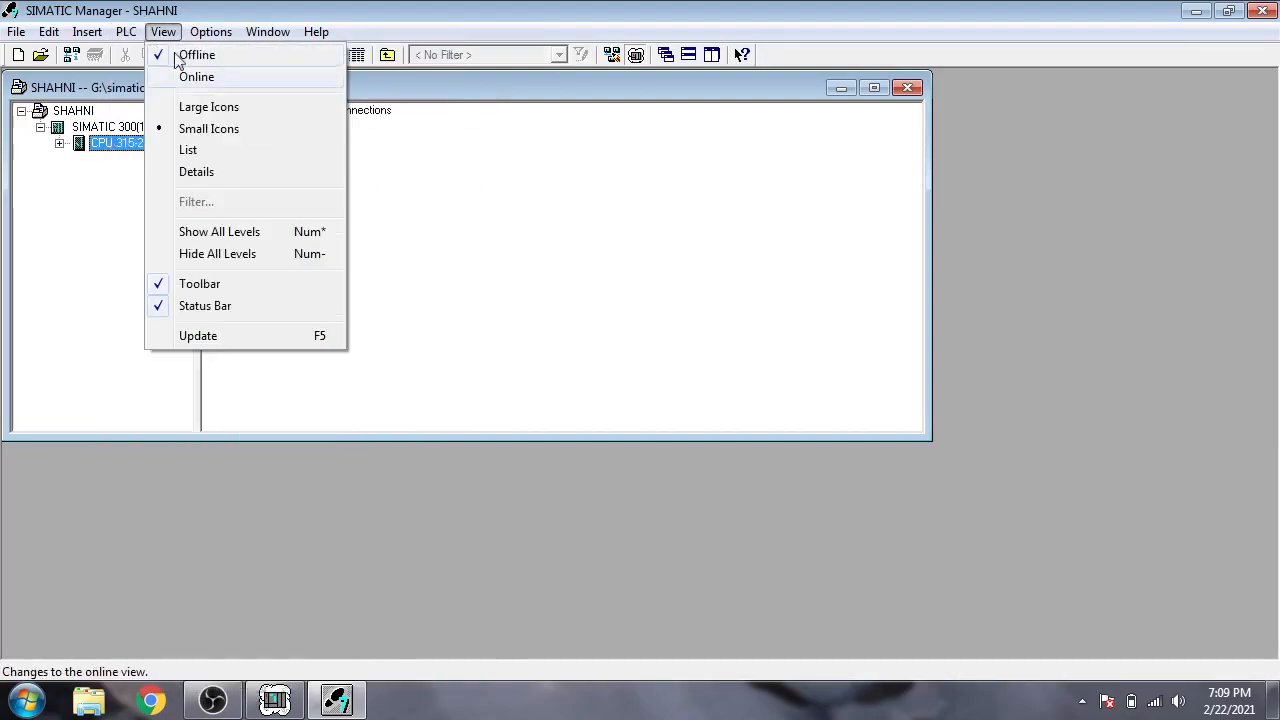
left_click(369, 143)
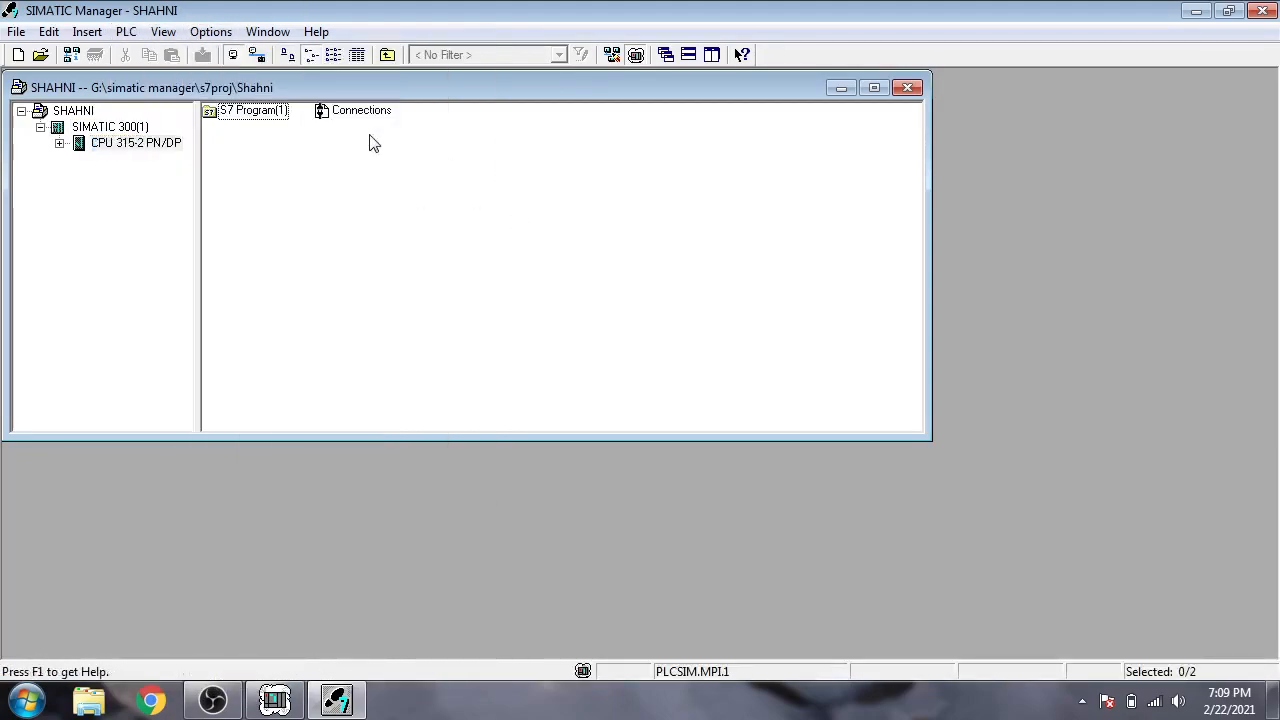
Step: Check the PG/PC interface assignment for the SIMATIC 300(1) station, keeping PLCSIM.MPI.1
left_click(112, 127)
left_click(210, 32)
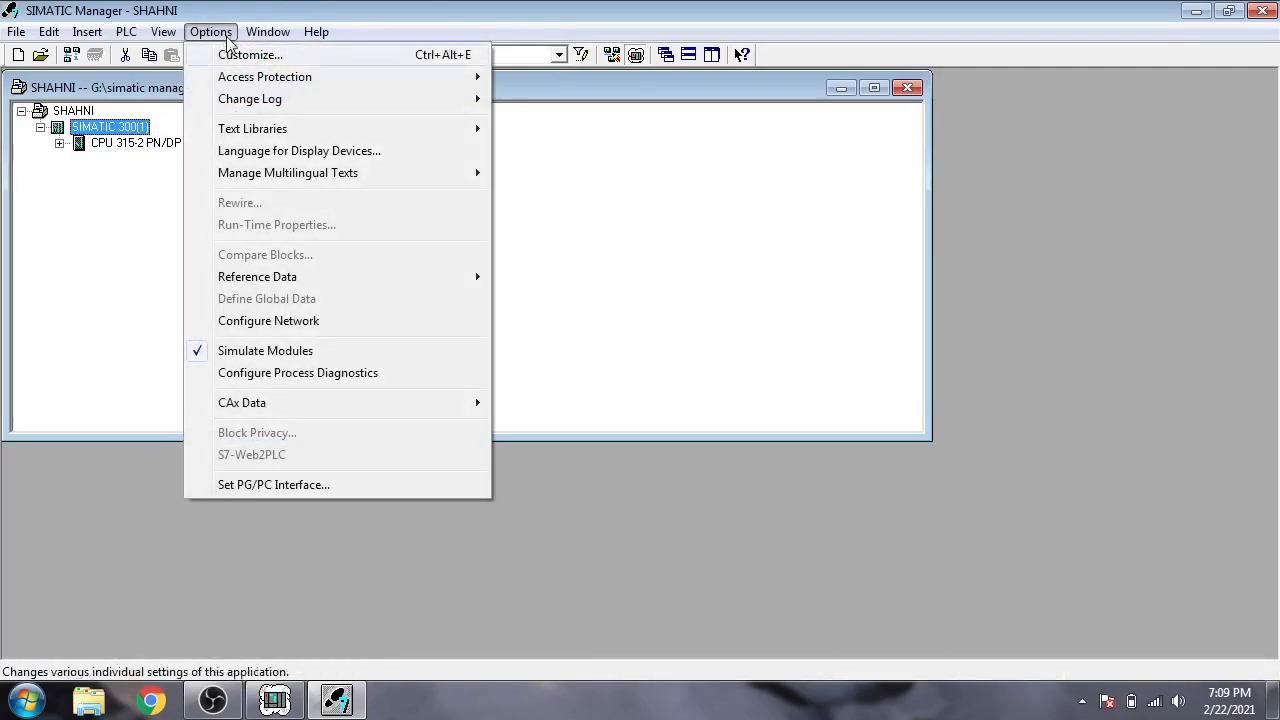
left_click(245, 485)
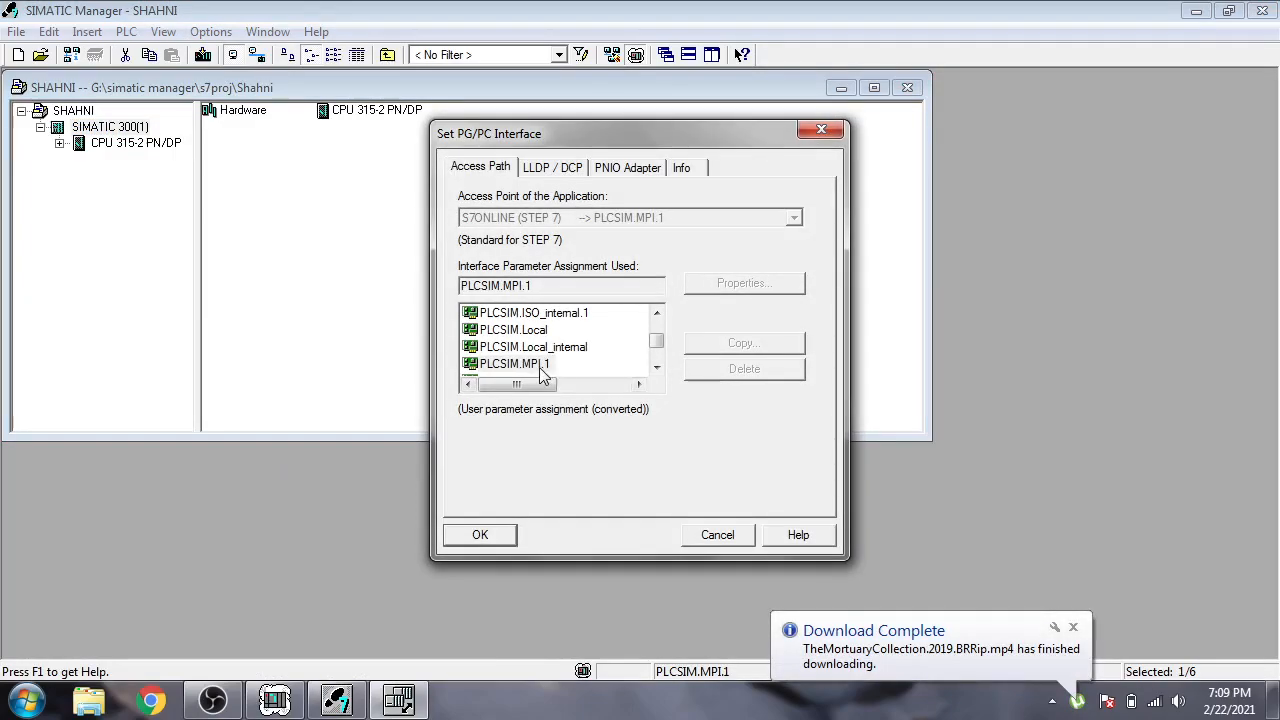
double_click(540, 366)
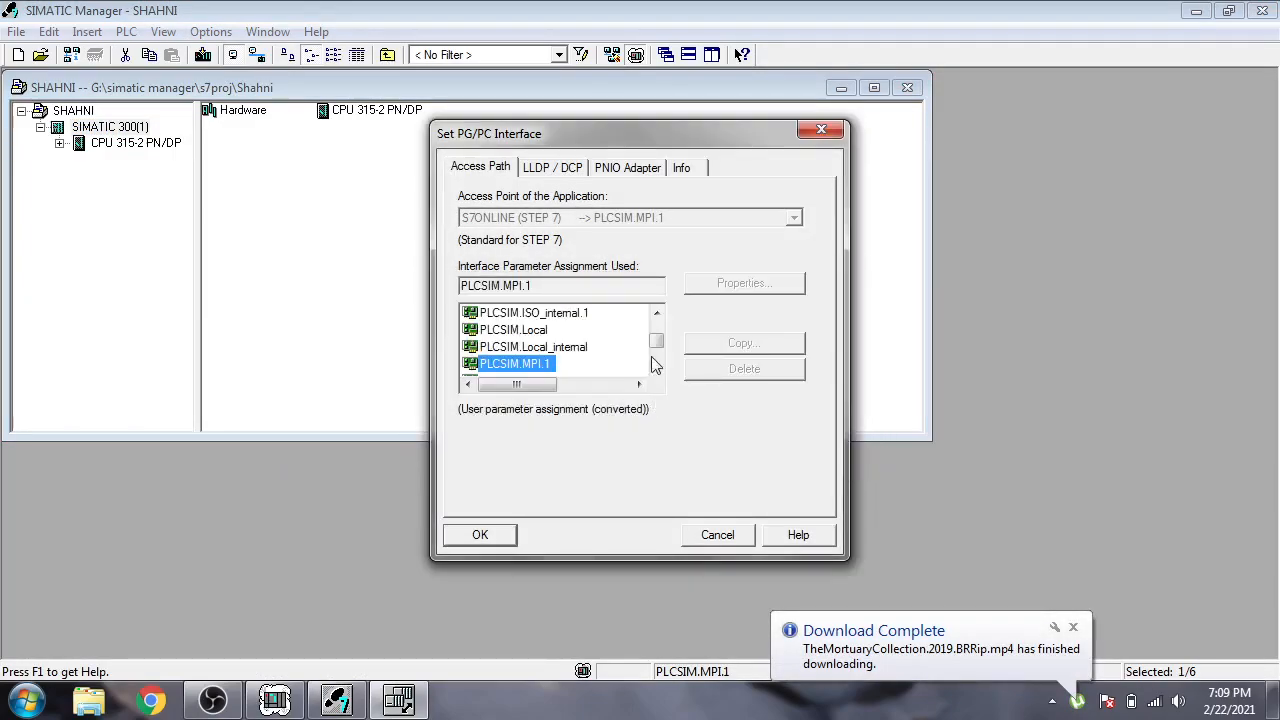
left_click_drag(657, 339, 657, 343)
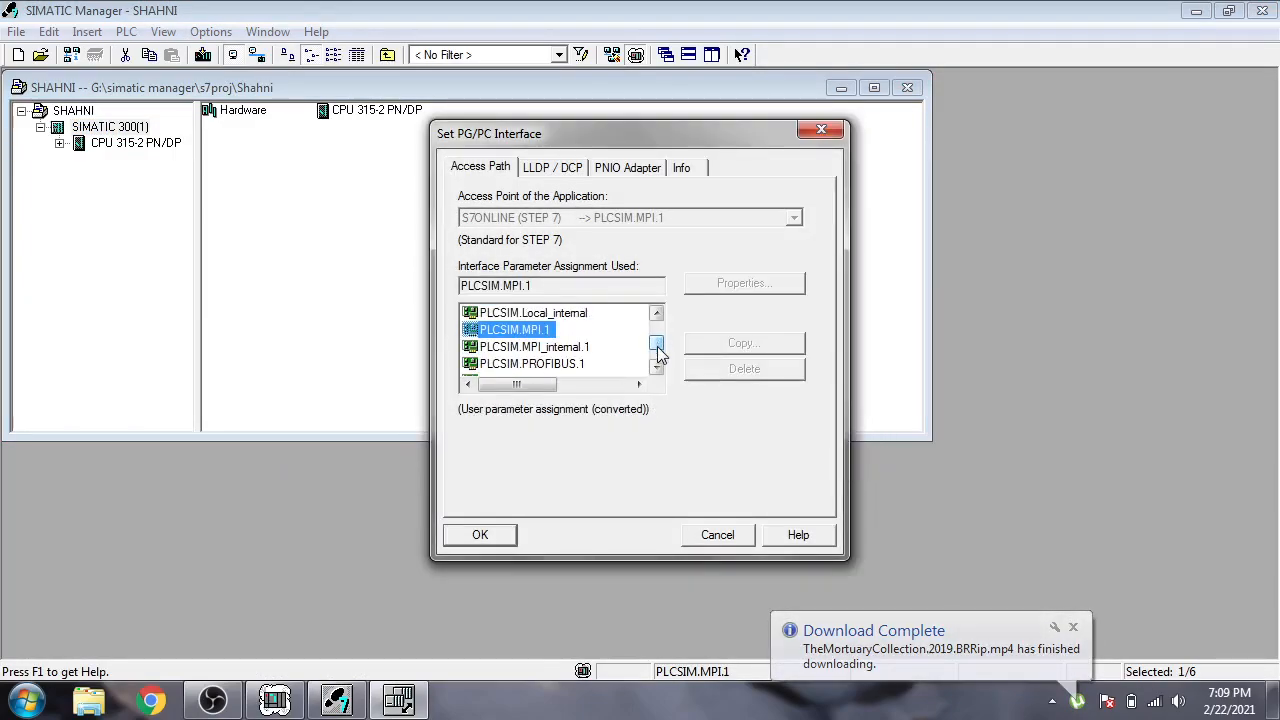
left_click(490, 530)
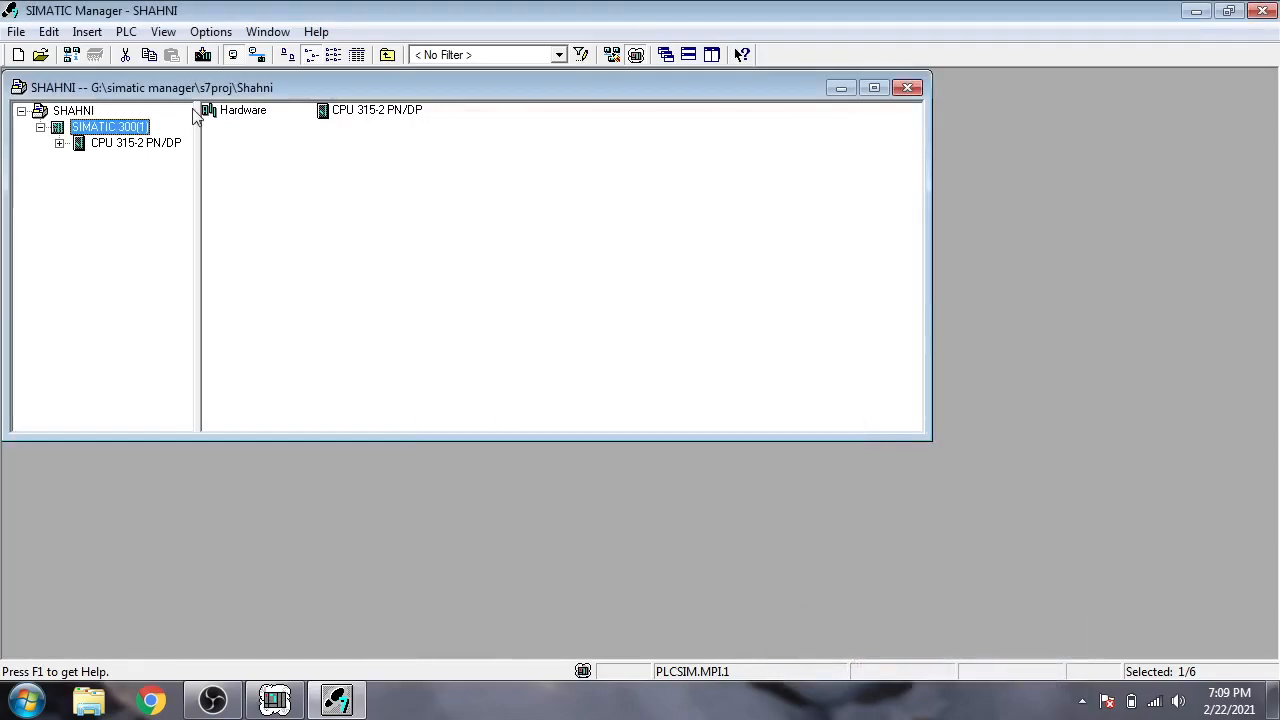
Step: Try to download the SIMATIC 300(1) station to the simulator over MPI, agreeing to replace the controller's system data
left_click(202, 55)
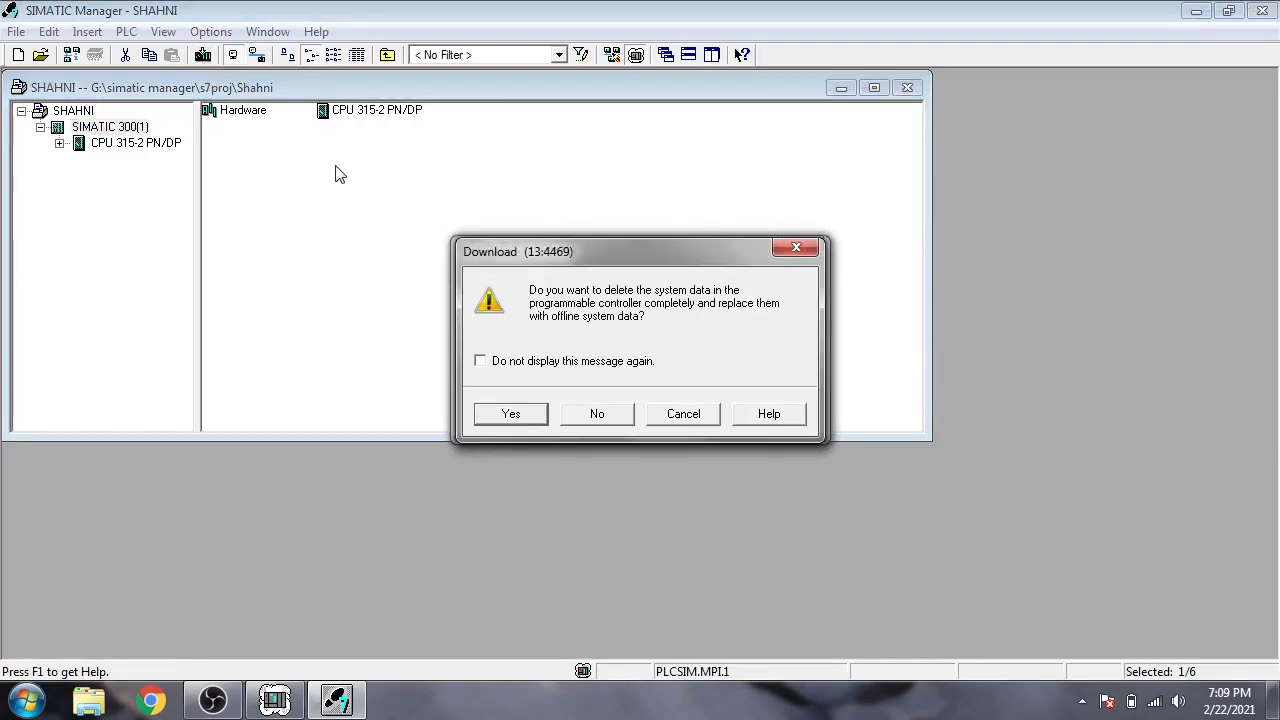
left_click(494, 412)
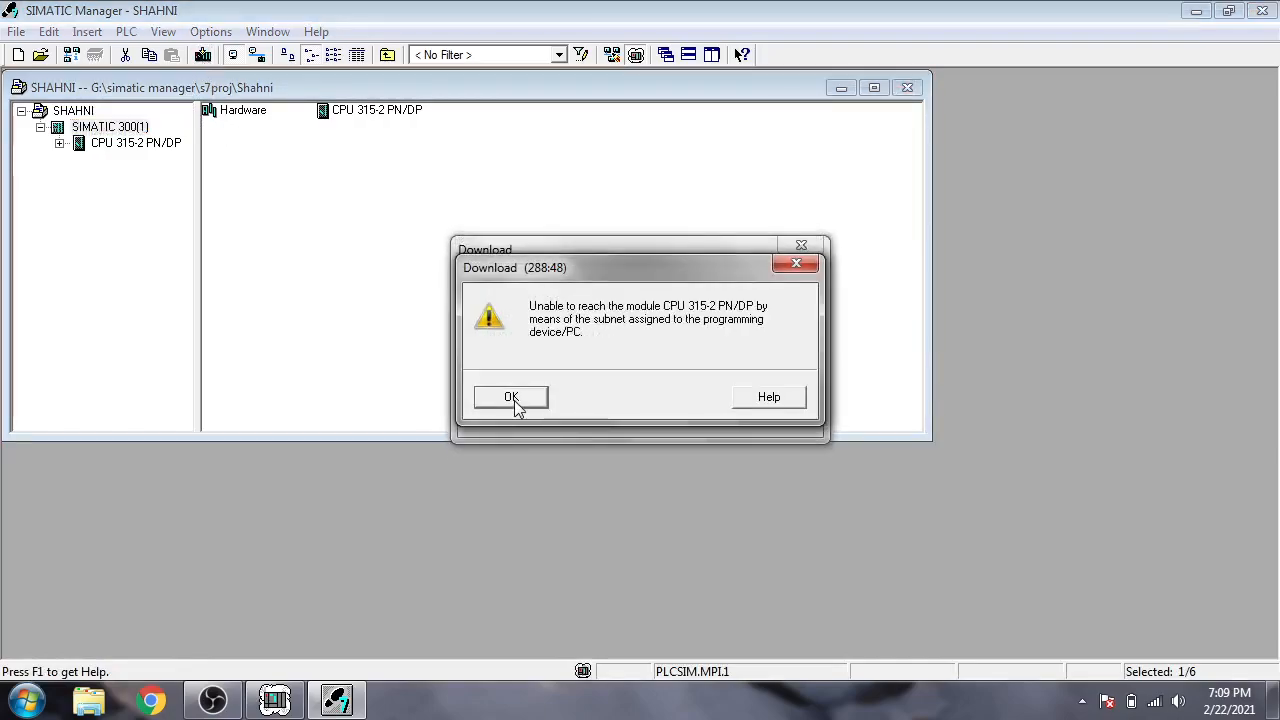
left_click(514, 401)
left_click(527, 396)
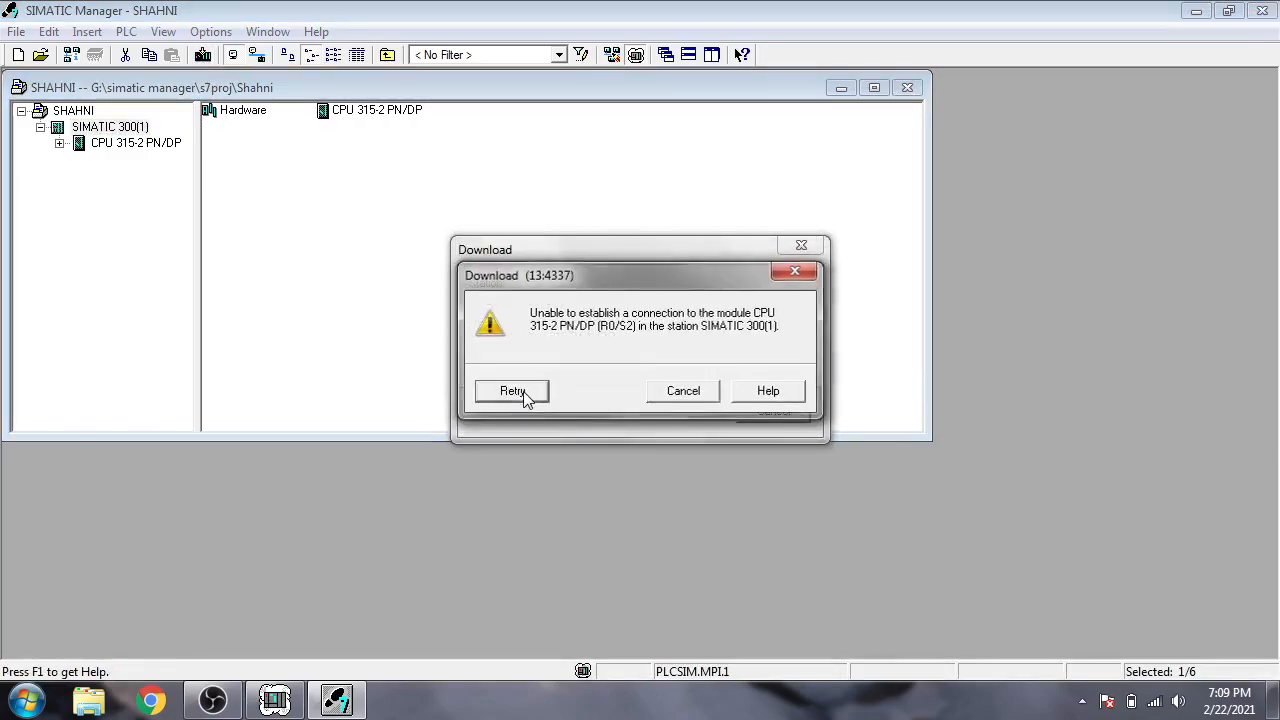
left_click(678, 392)
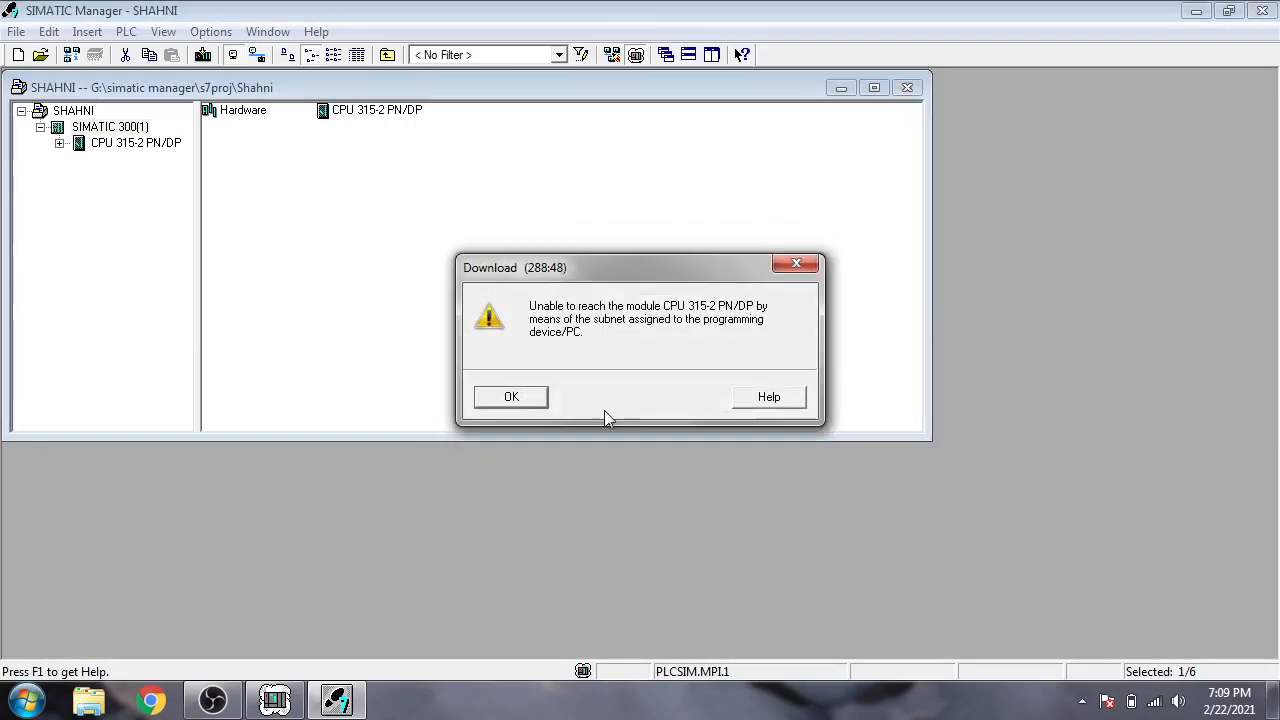
left_click(794, 261)
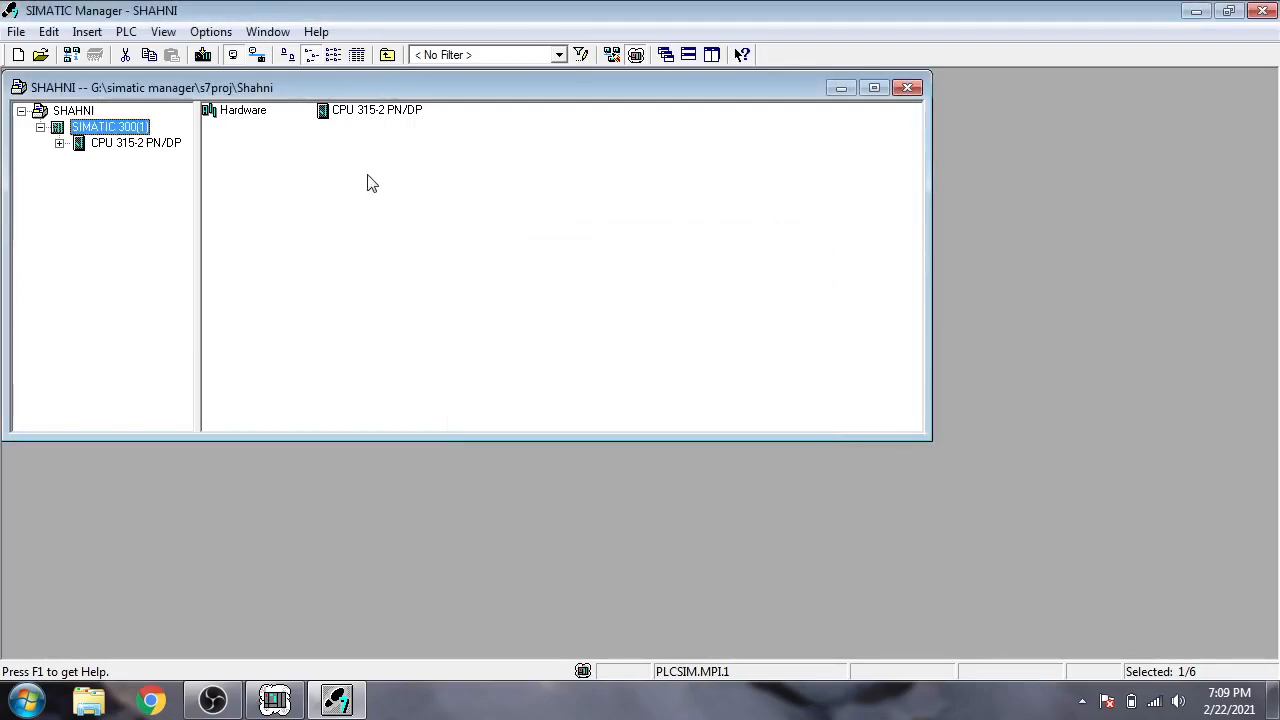
Step: Reopen the station's hardware configuration and check the MPI/DP interface's address and subnet parameters without changing them
left_click(240, 110)
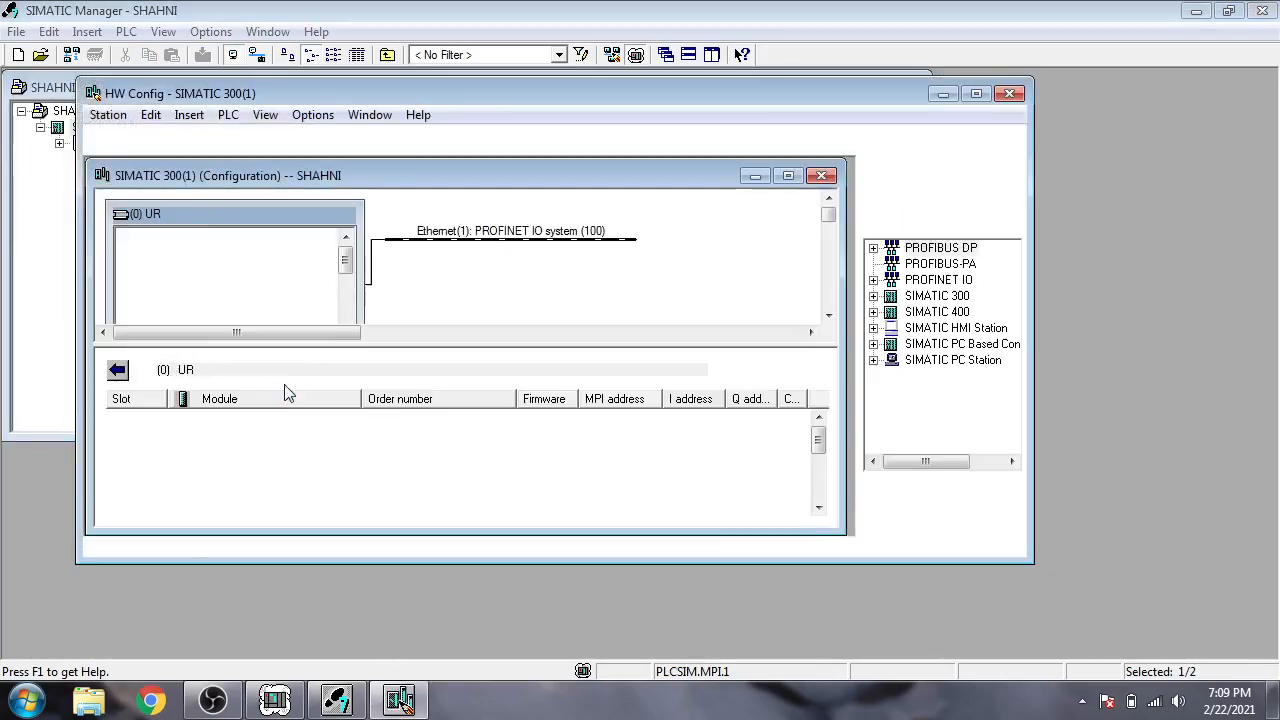
double_click(277, 266)
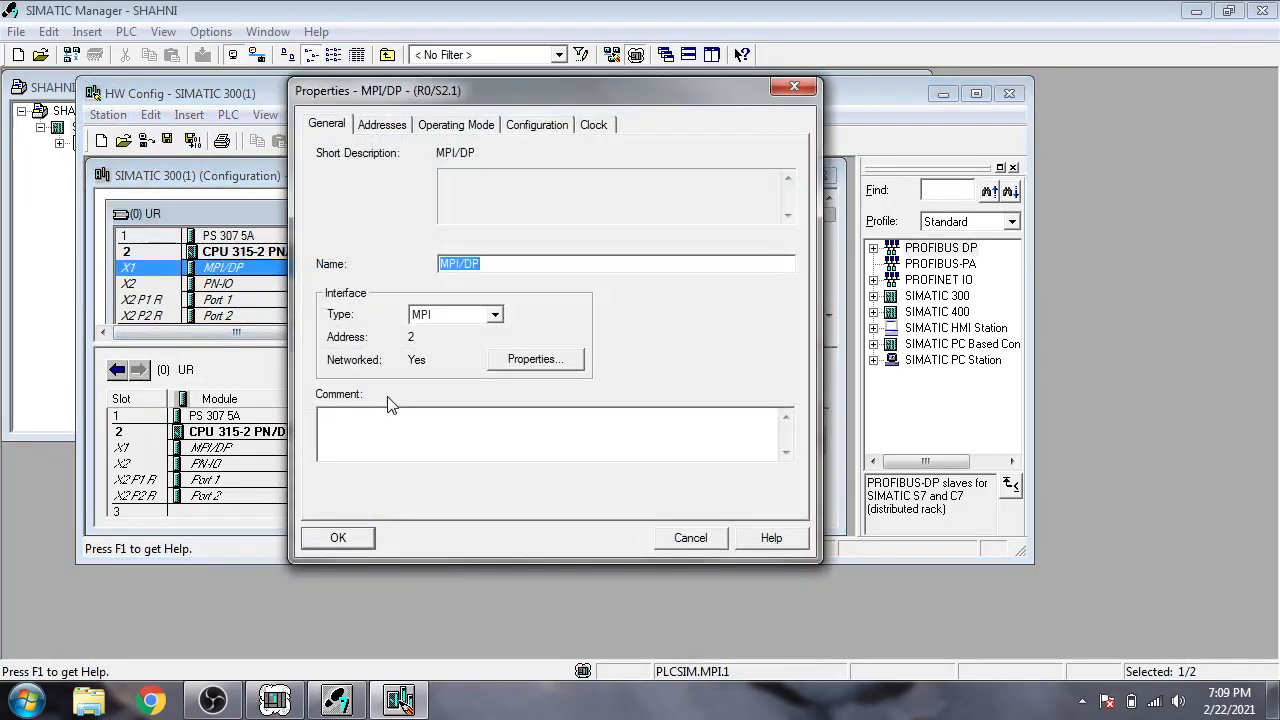
left_click(505, 365)
left_click(707, 386)
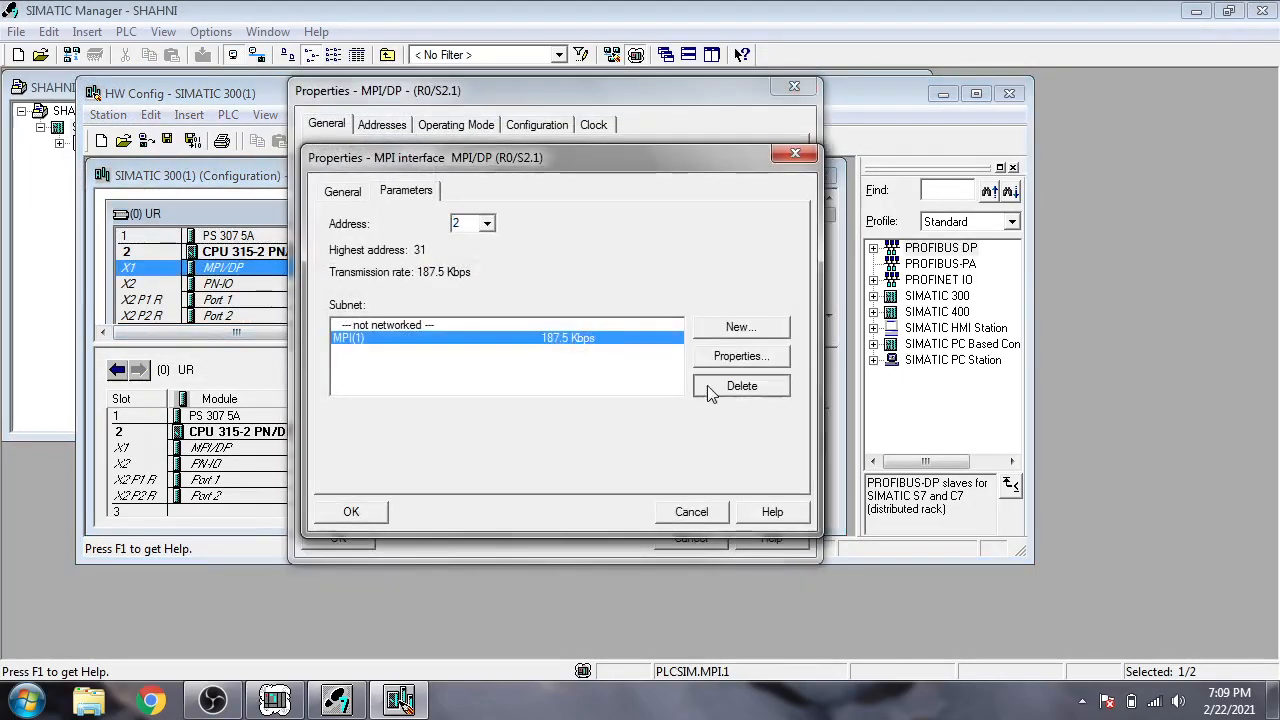
left_click(705, 513)
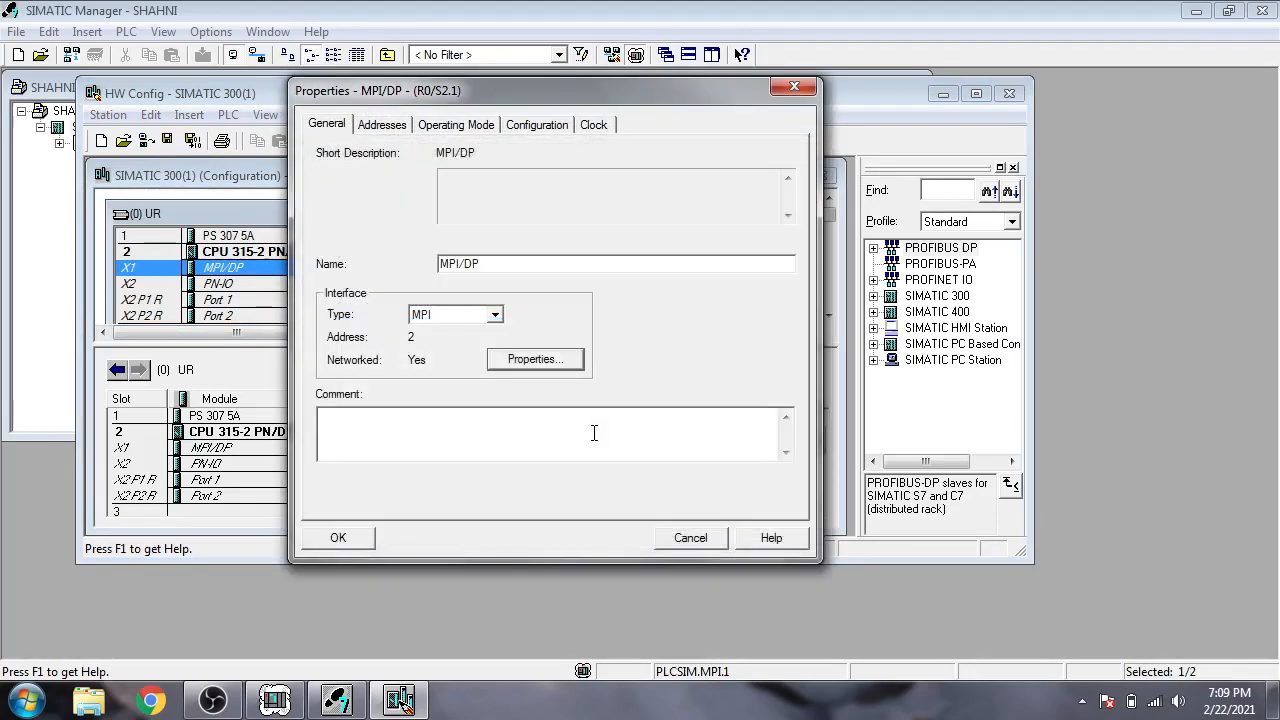
Step: Change the MPI/DP interface type to PROFIBUS and connect it to a new PROFIBUS subnet, keeping address 2 and 1.5 Mbps
left_click(470, 317)
left_click(470, 343)
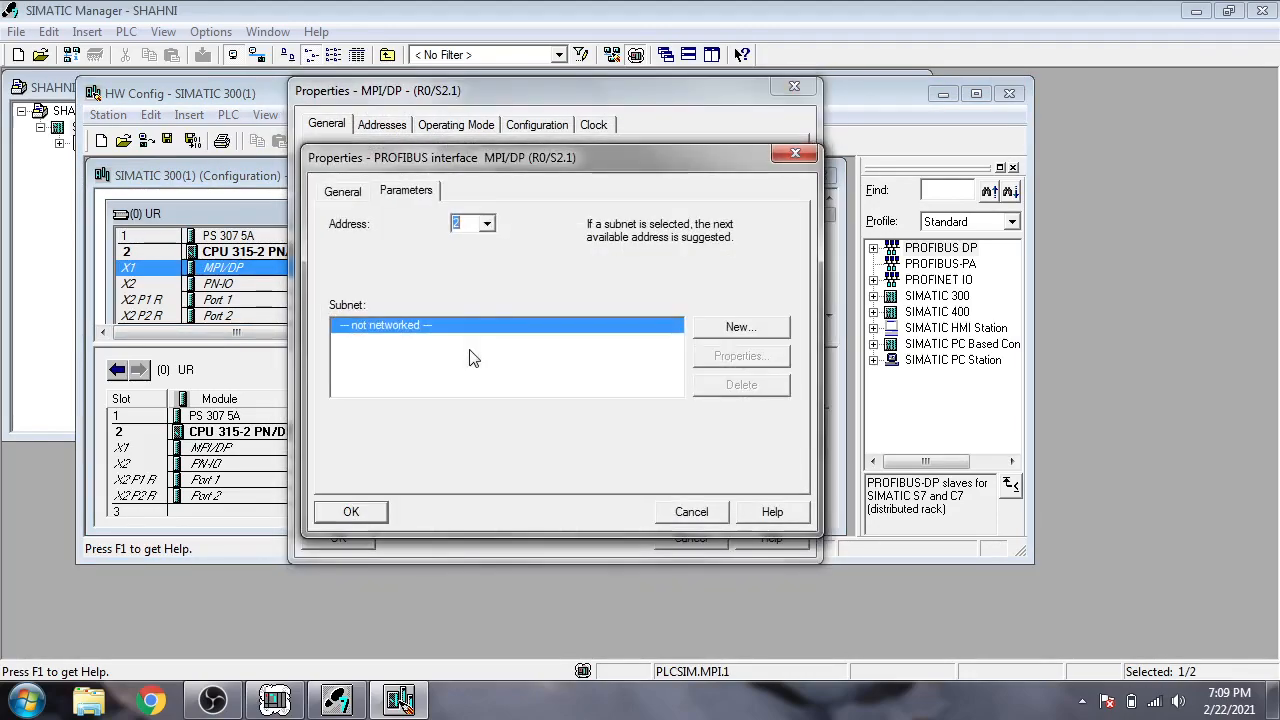
left_click(737, 329)
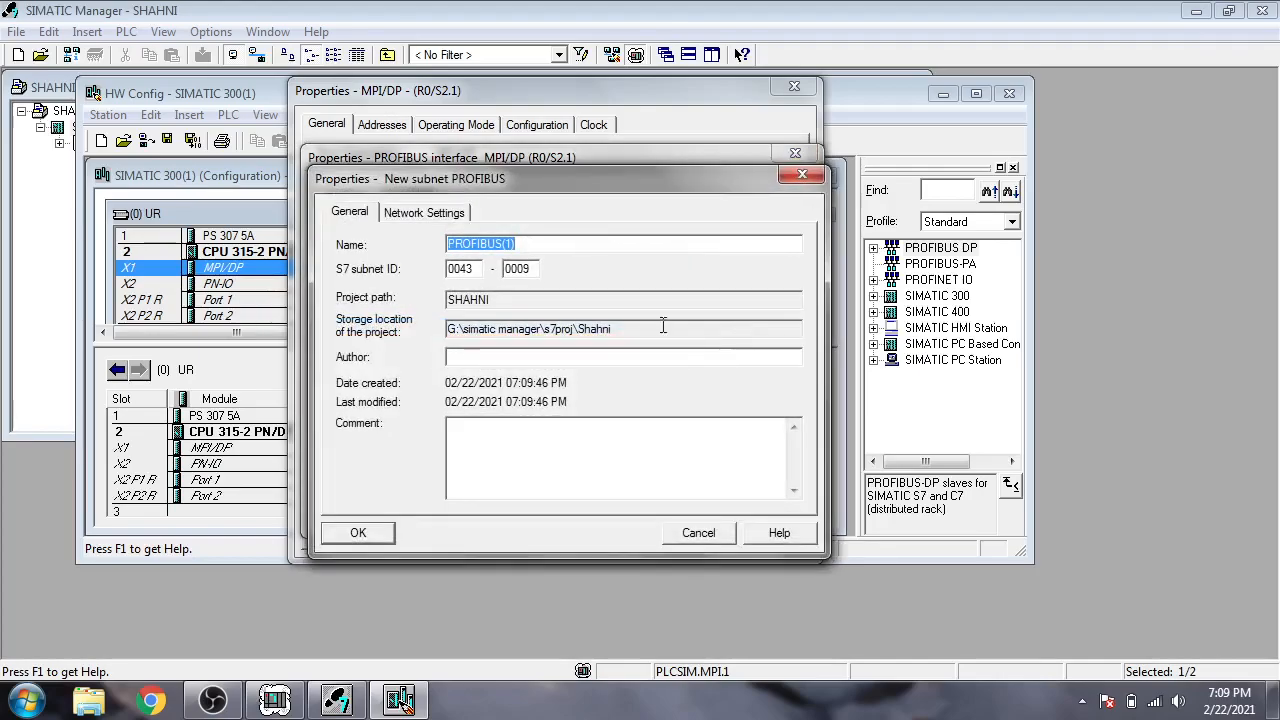
left_click(390, 535)
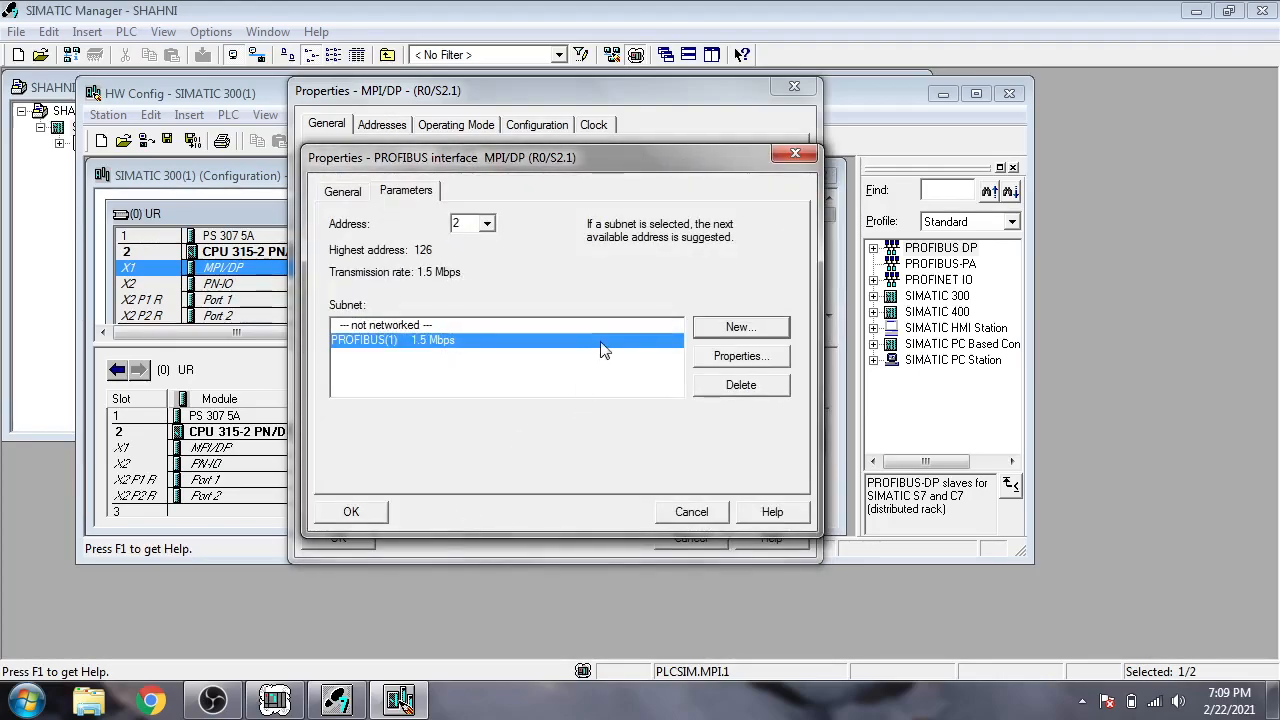
left_click(360, 513)
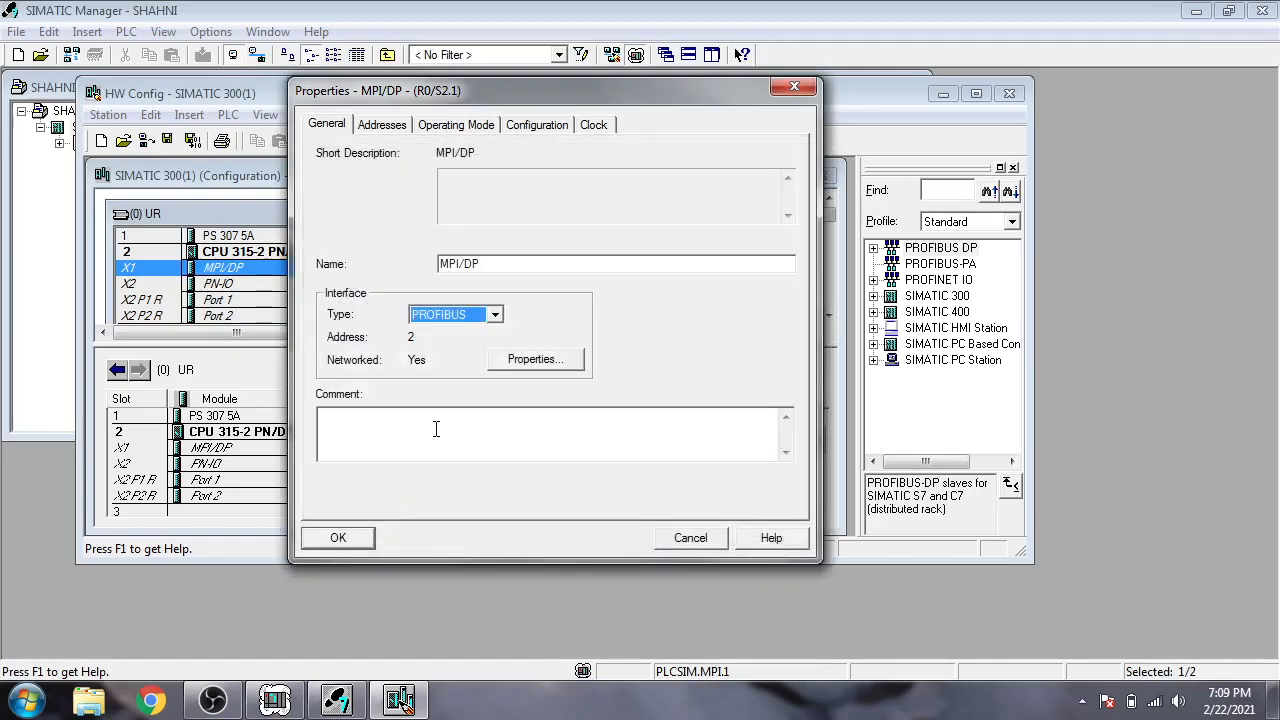
left_click(525, 362)
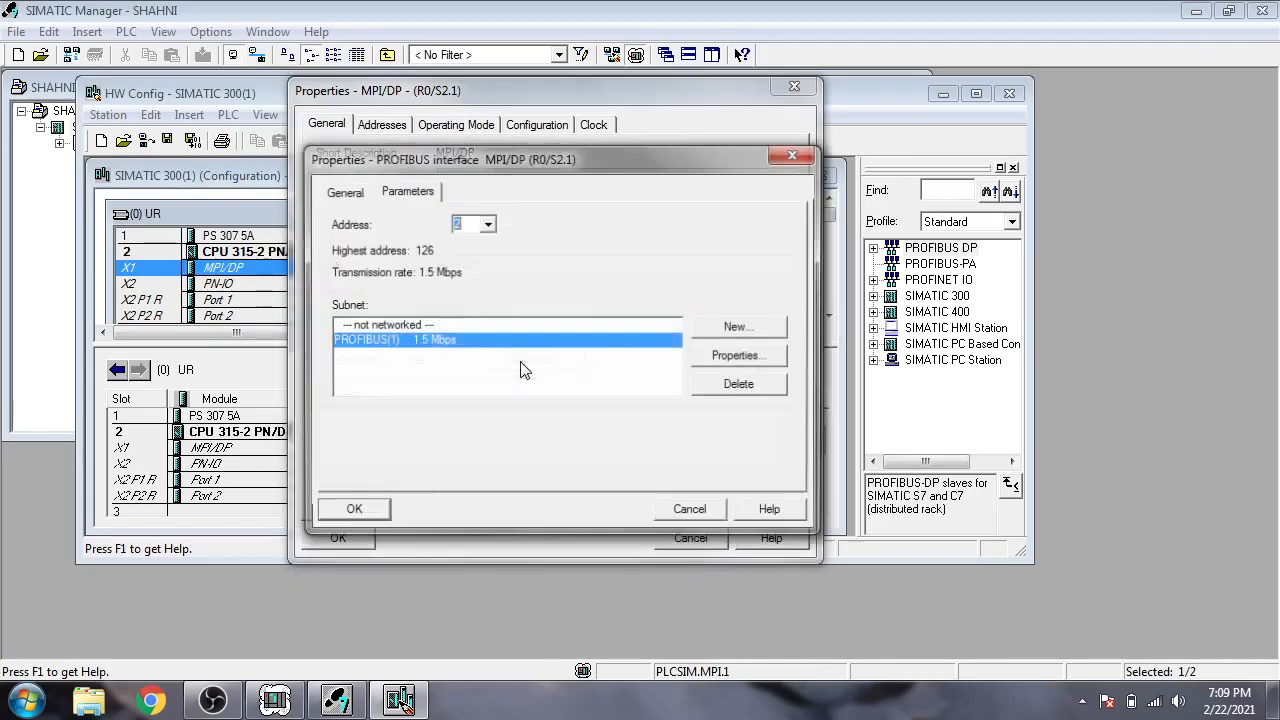
left_click(377, 520)
left_click(358, 539)
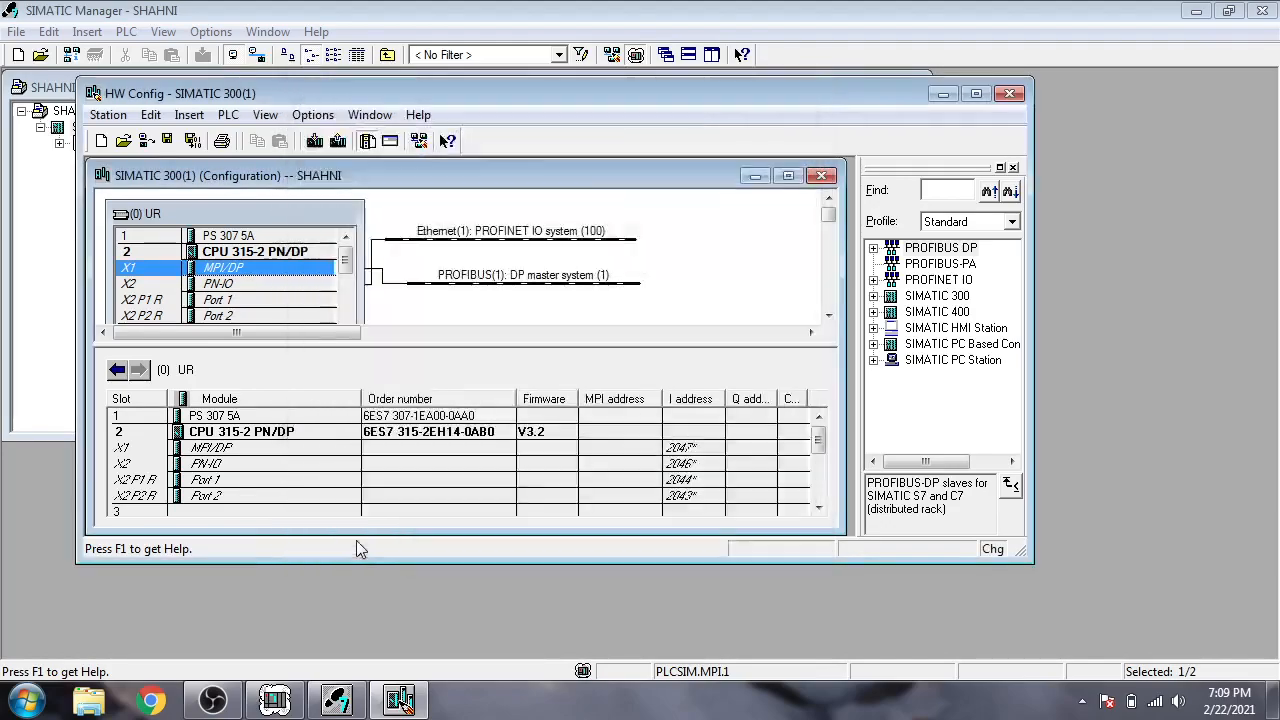
Step: Save and compile the hardware configuration containing the PROFIBUS DP master system and close it
left_click(490, 282)
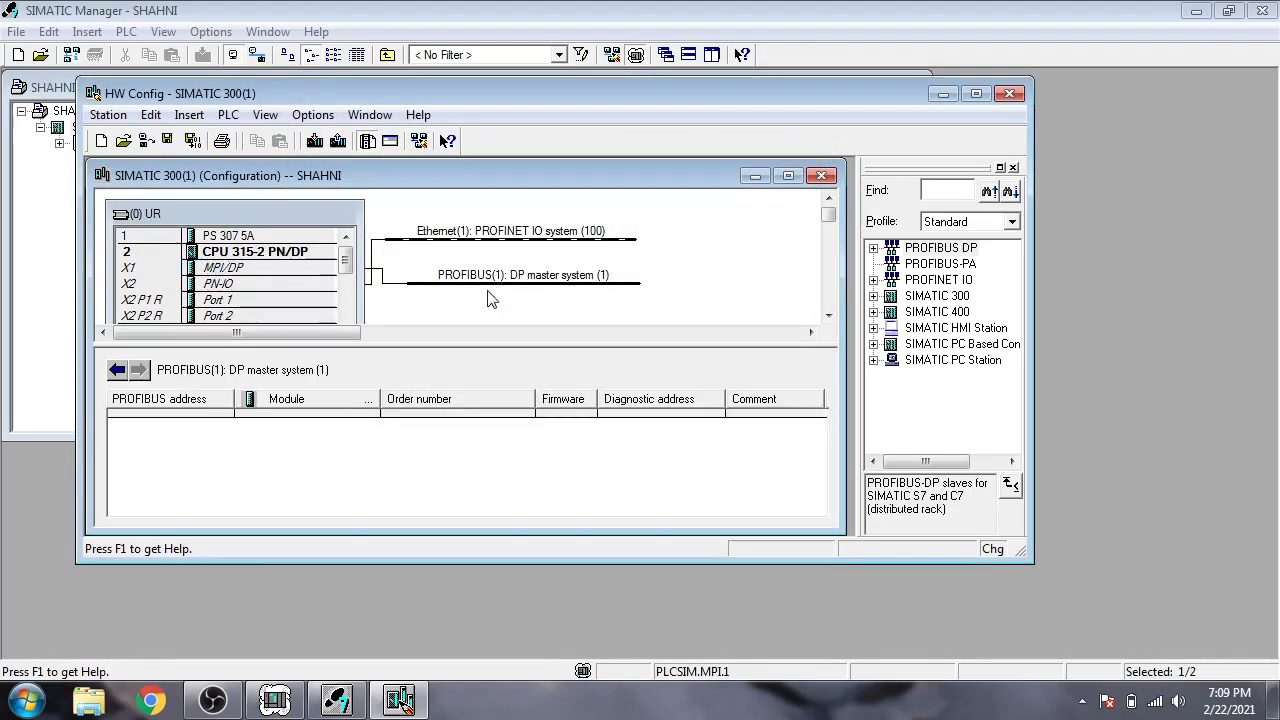
left_click(193, 141)
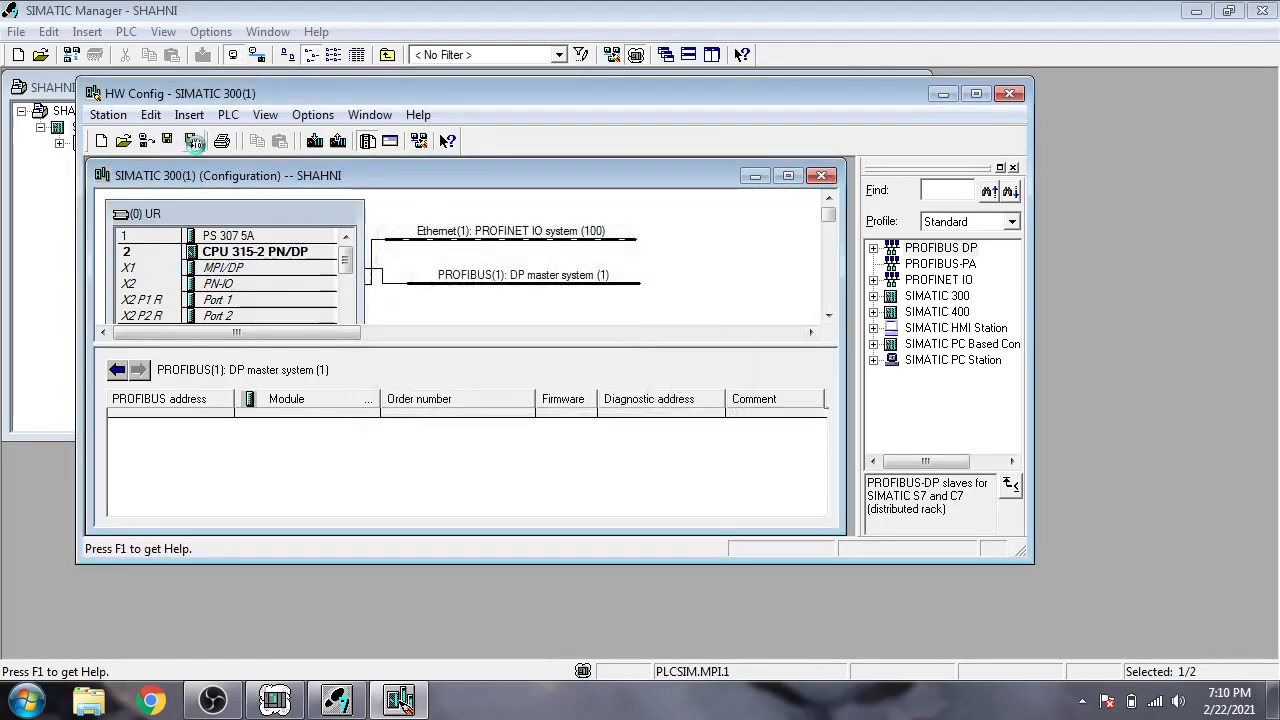
left_click(1009, 93)
Step: Switch to S7-PLCSIM, set its interface to PLCSIM(PROFIBUS), and minimize the simulator
left_click(276, 700)
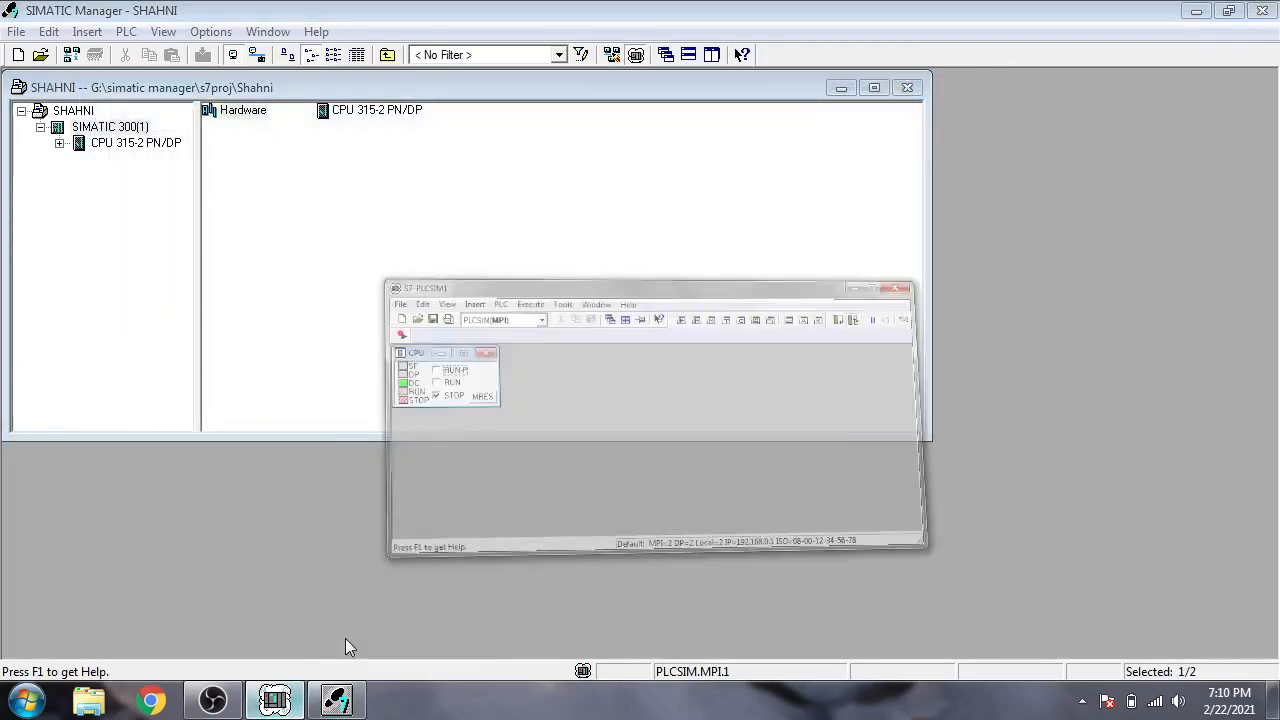
left_click(654, 146)
left_click(647, 177)
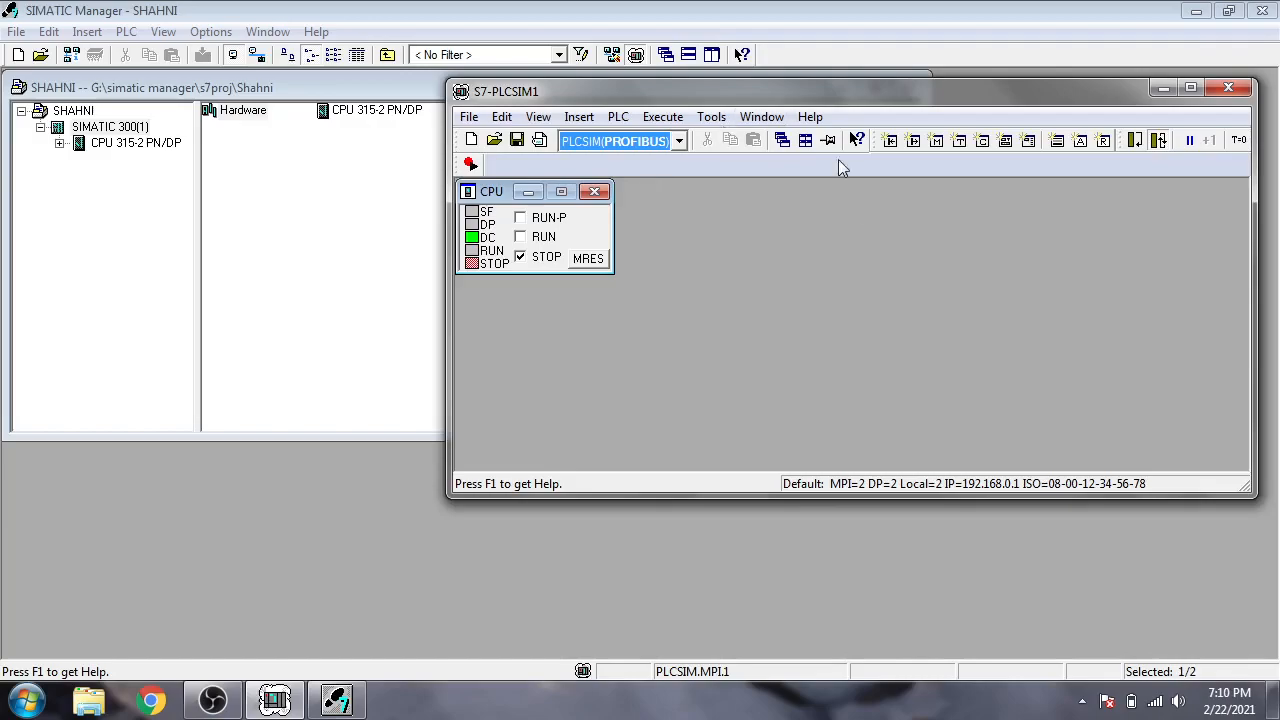
left_click(1163, 89)
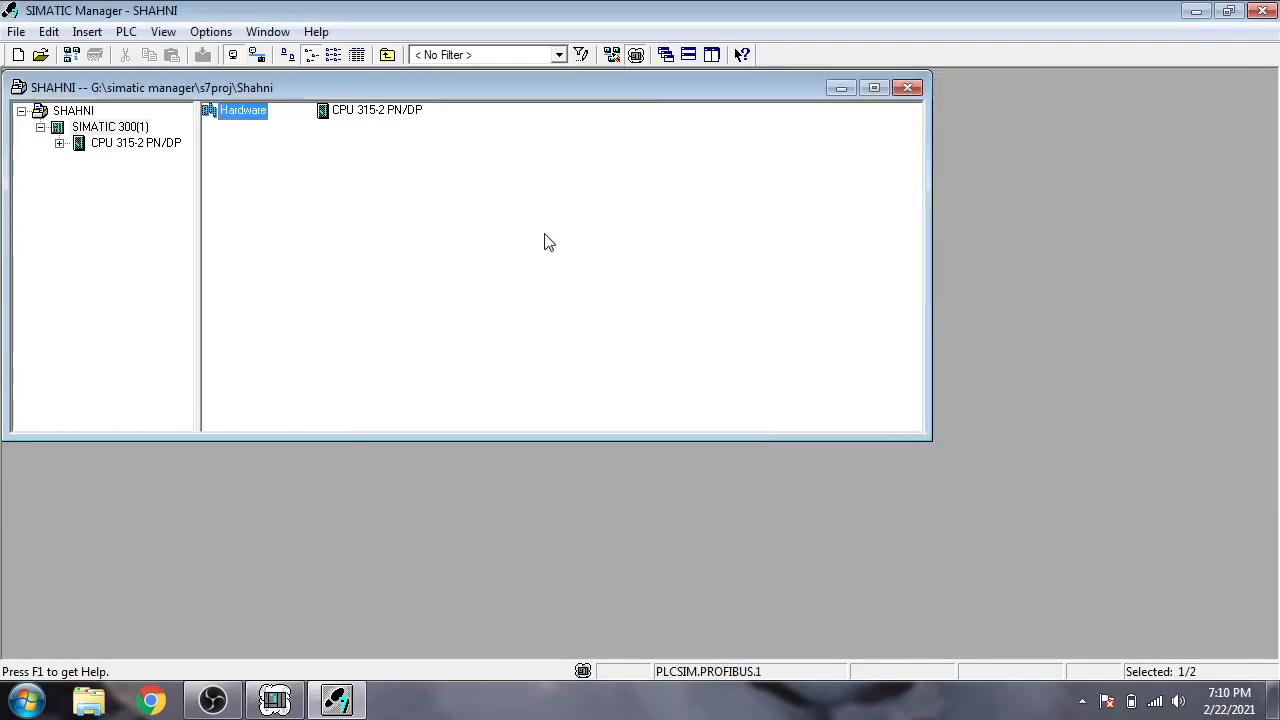
Step: Download the SIMATIC 300(1) station to the simulator over PROFIBUS, replacing the controller's system data completely
left_click(125, 128)
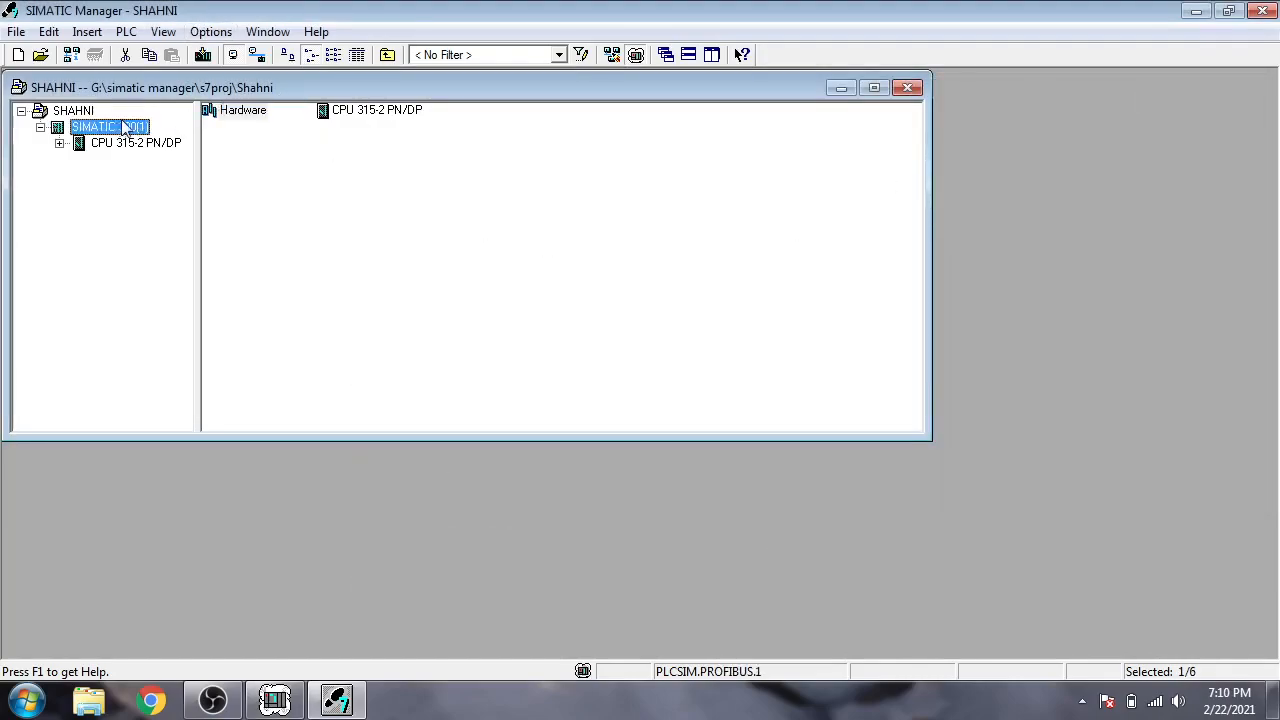
left_click(202, 54)
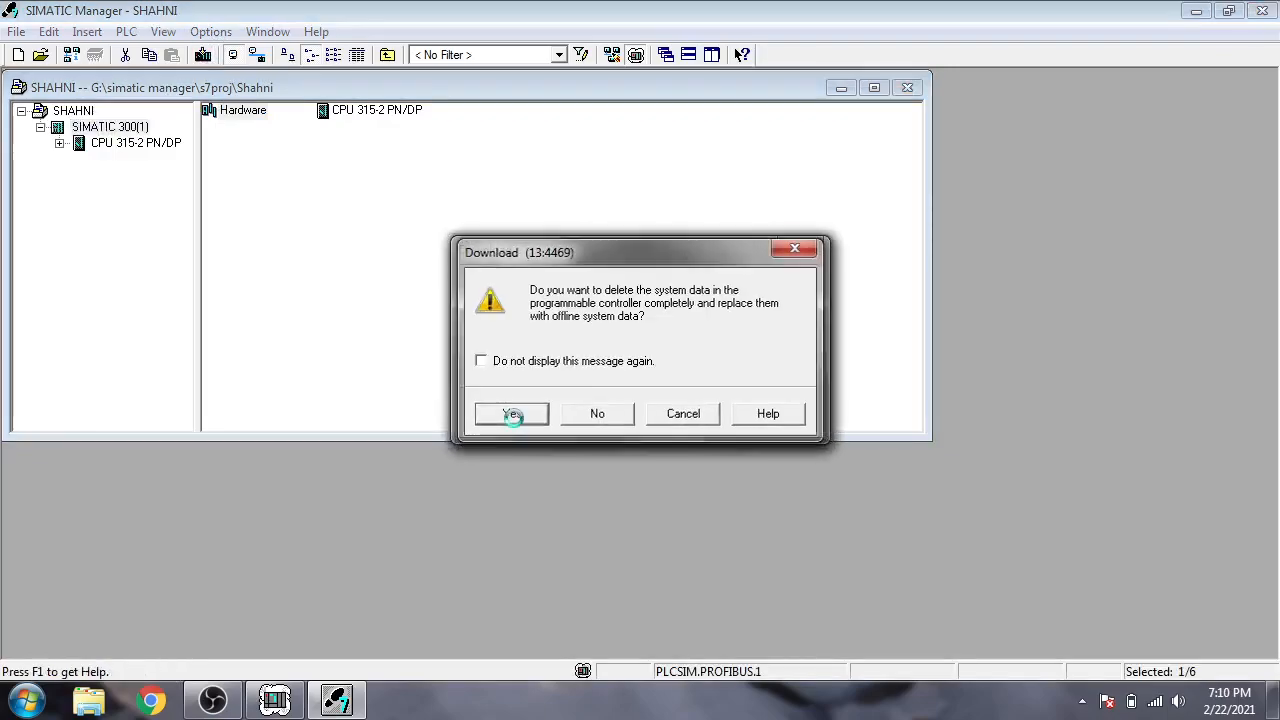
left_click(512, 414)
Step: Test the simulated CPU in S7-PLCSIM by switching it to RUN-P and back to STOP, and minimize the simulator
left_click(275, 699)
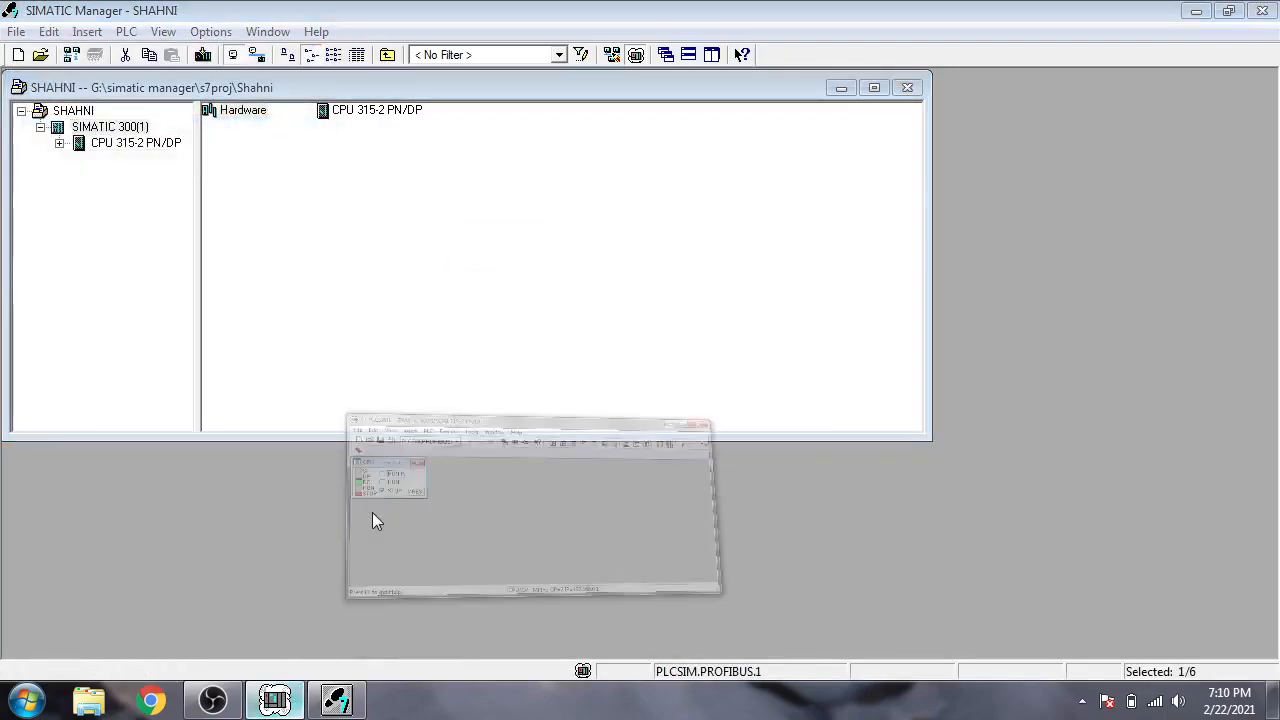
left_click(520, 218)
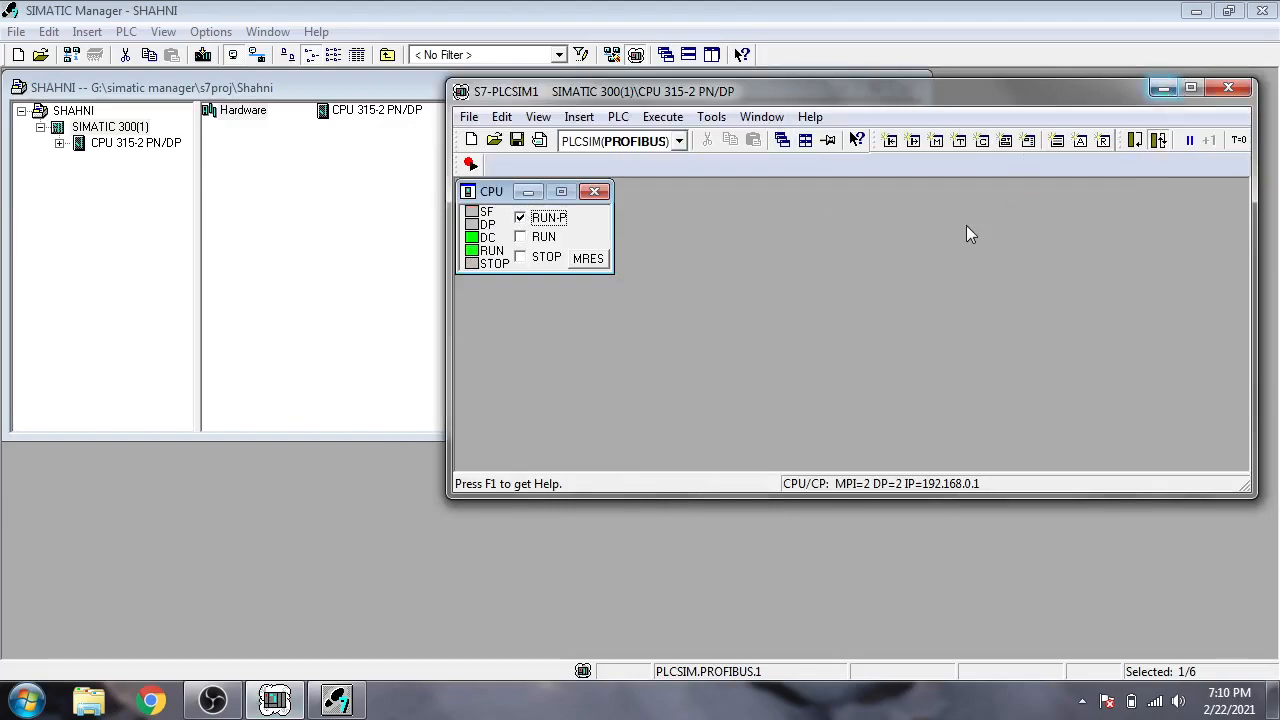
left_click(520, 258)
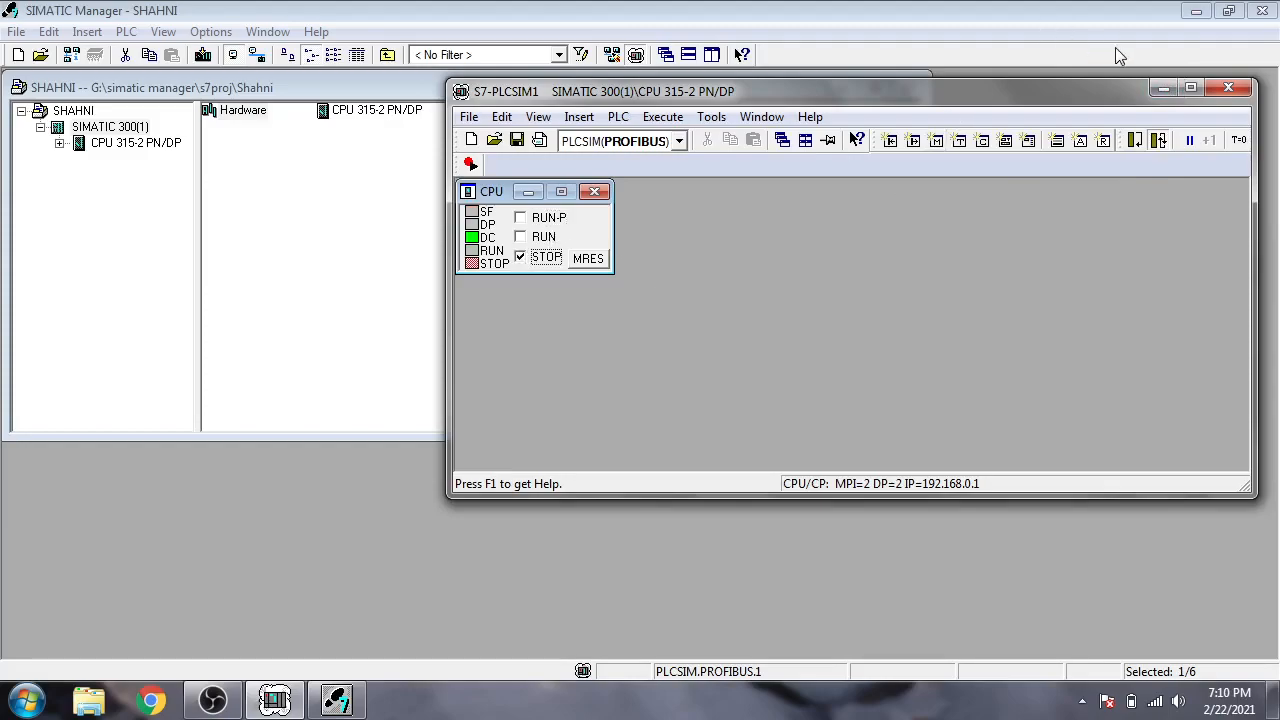
left_click(1164, 90)
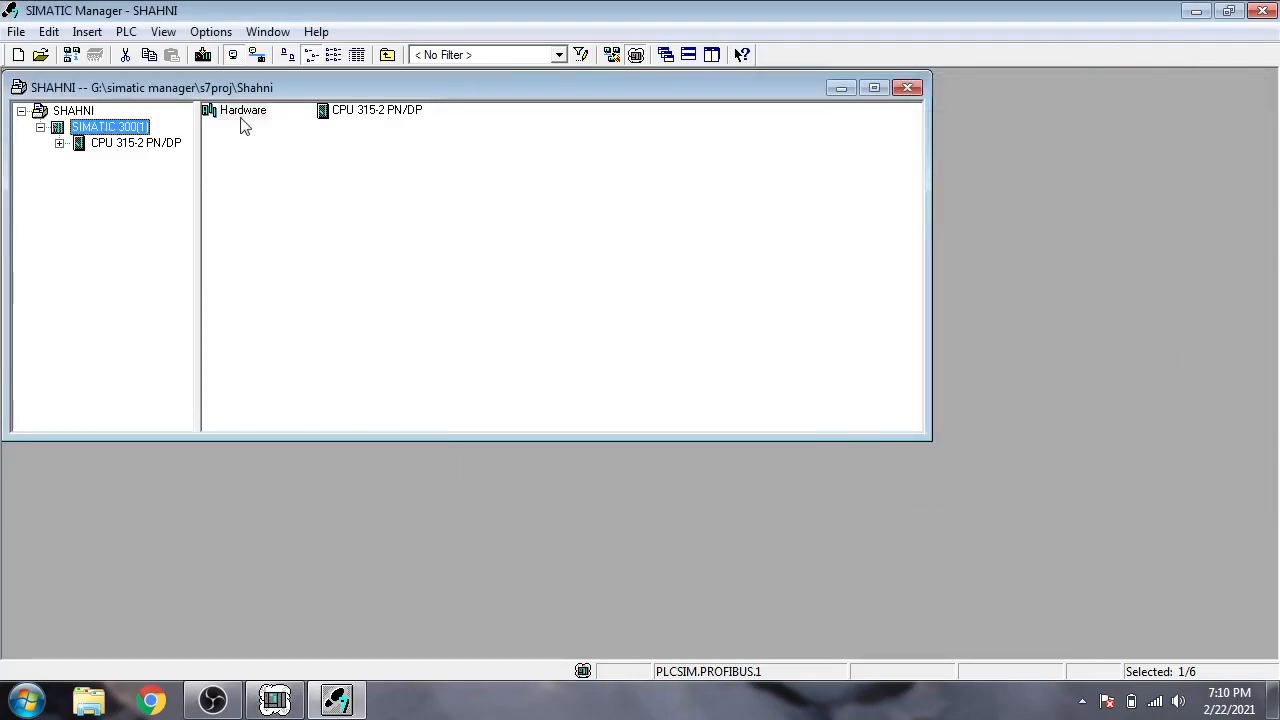
Step: Open the station's hardware configuration and the properties of the CPU's MPI/DP interface
double_click(240, 110)
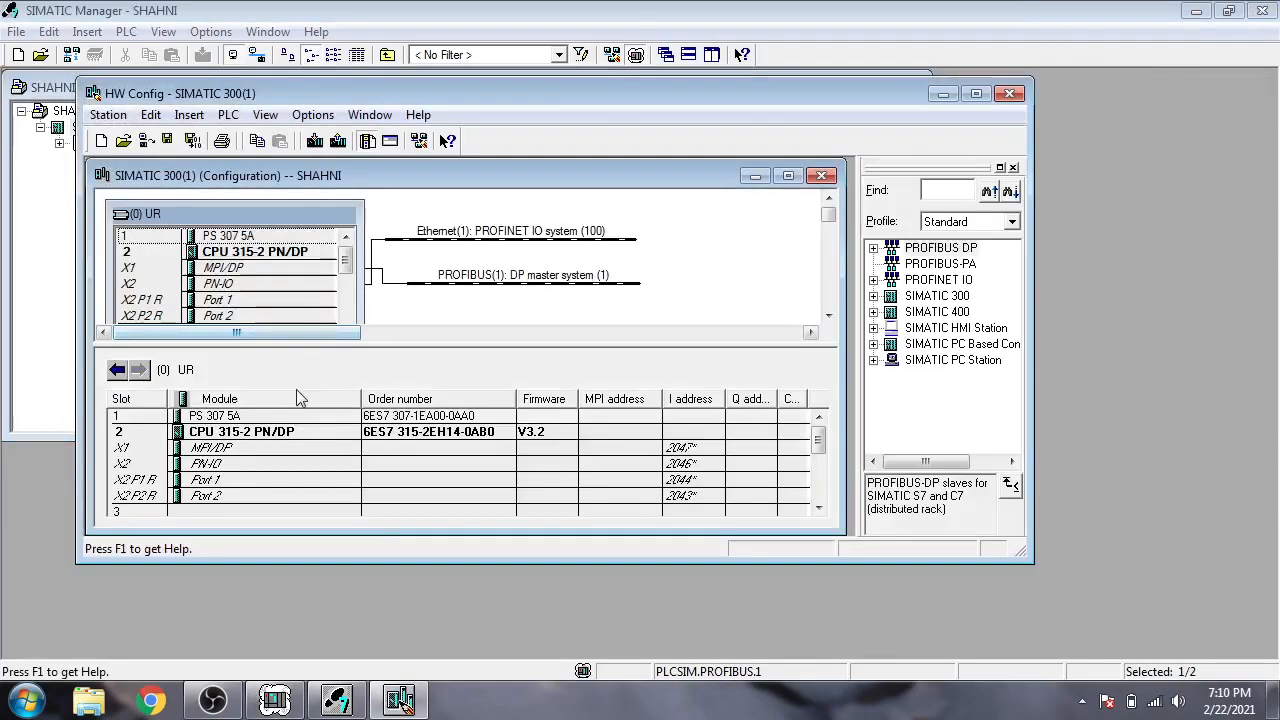
double_click(265, 268)
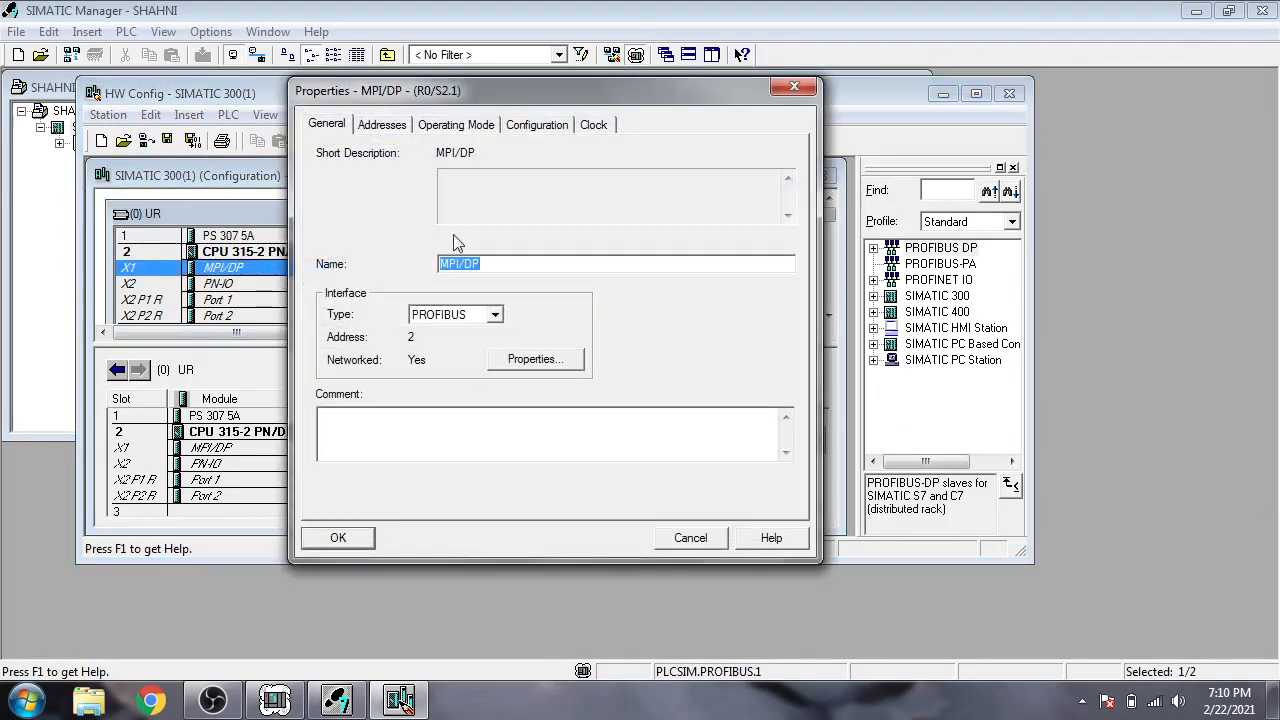
left_click(527, 359)
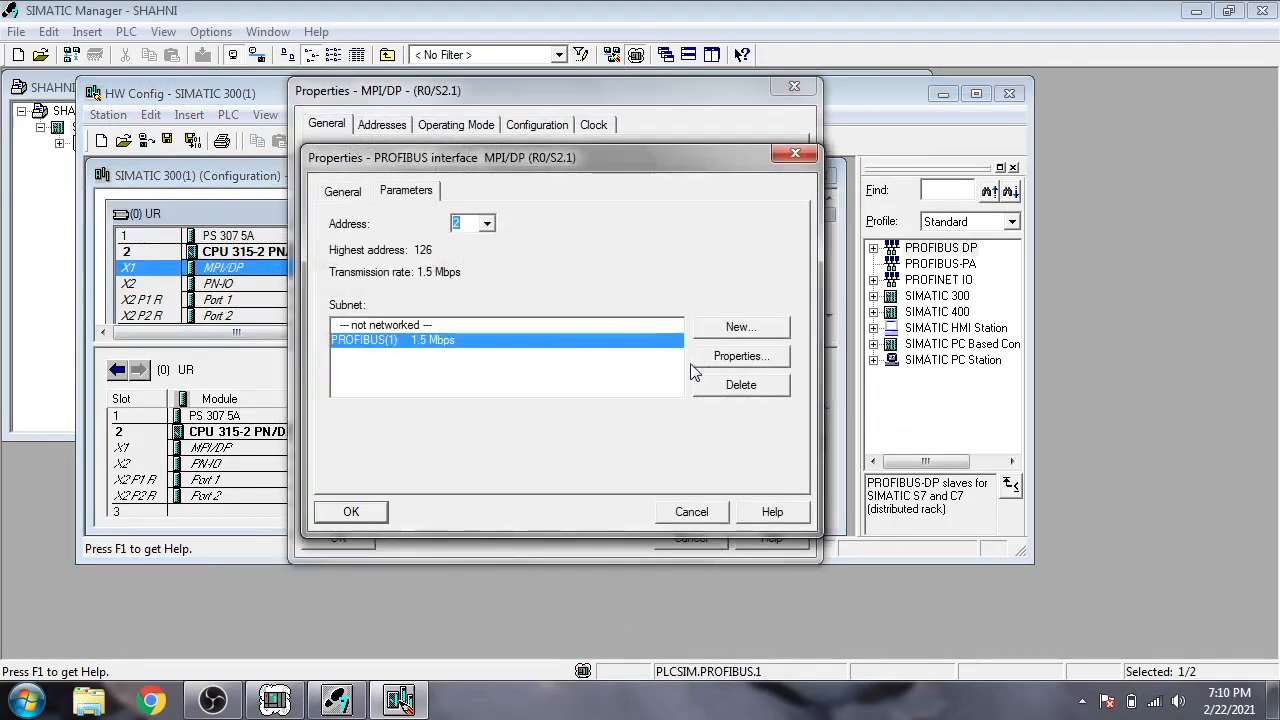
left_click(722, 390)
left_click(691, 511)
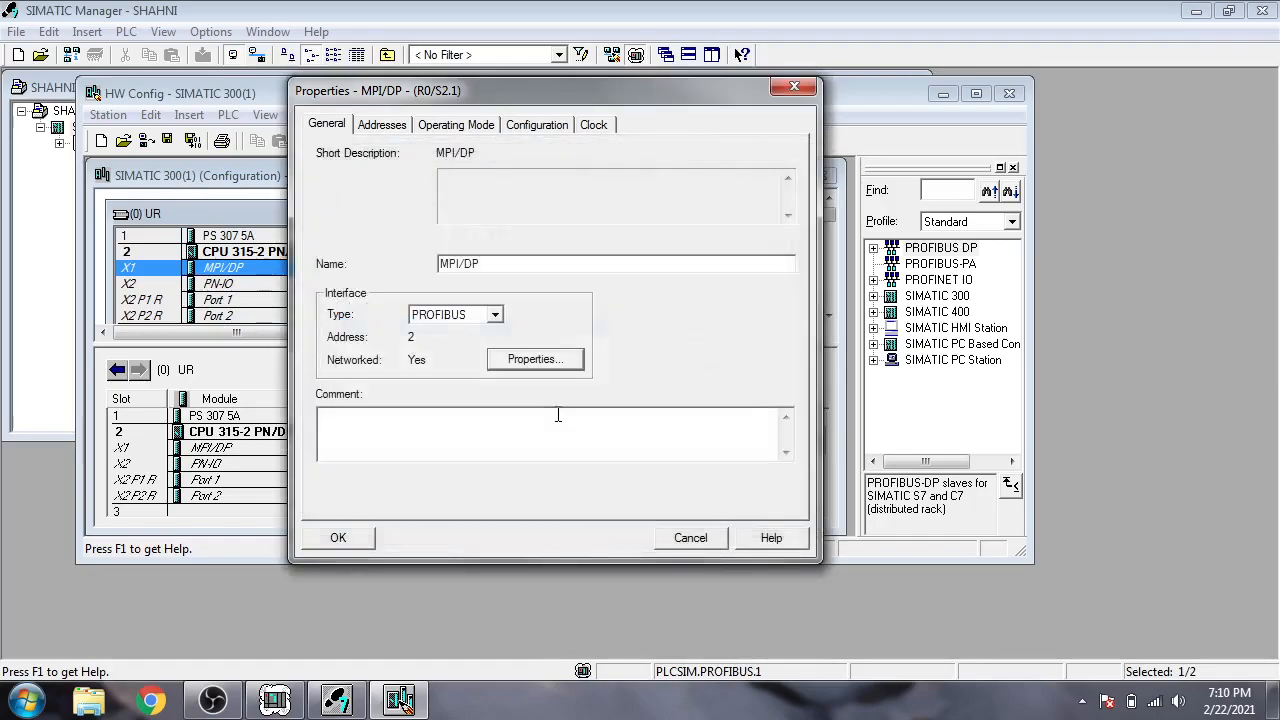
Step: Change the MPI/DP interface type to MPI and delete the existing subnet from its MPI interface parameters
left_click(495, 316)
left_click(470, 328)
left_click(523, 361)
left_click(652, 339)
left_click(716, 388)
Step: Create a new MPI subnet with the default name and settings, and connect the MPI/DP interface to it
left_click(738, 328)
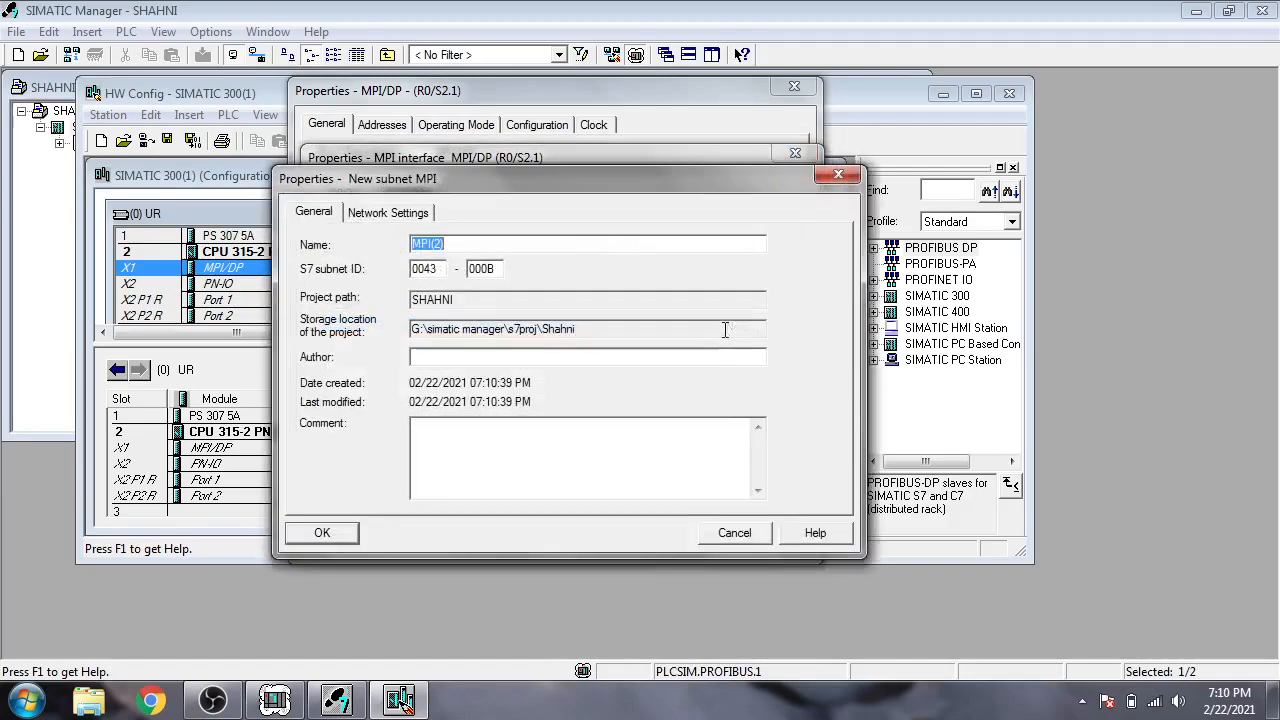
left_click(341, 532)
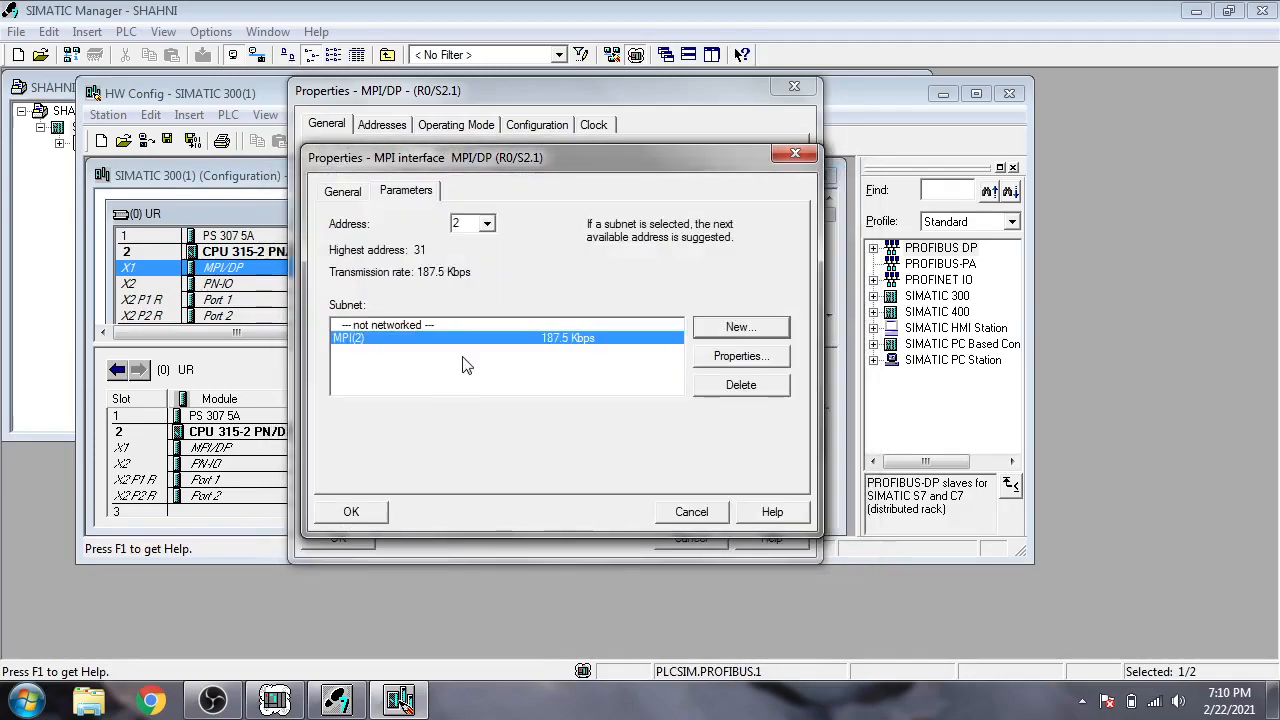
left_click(377, 520)
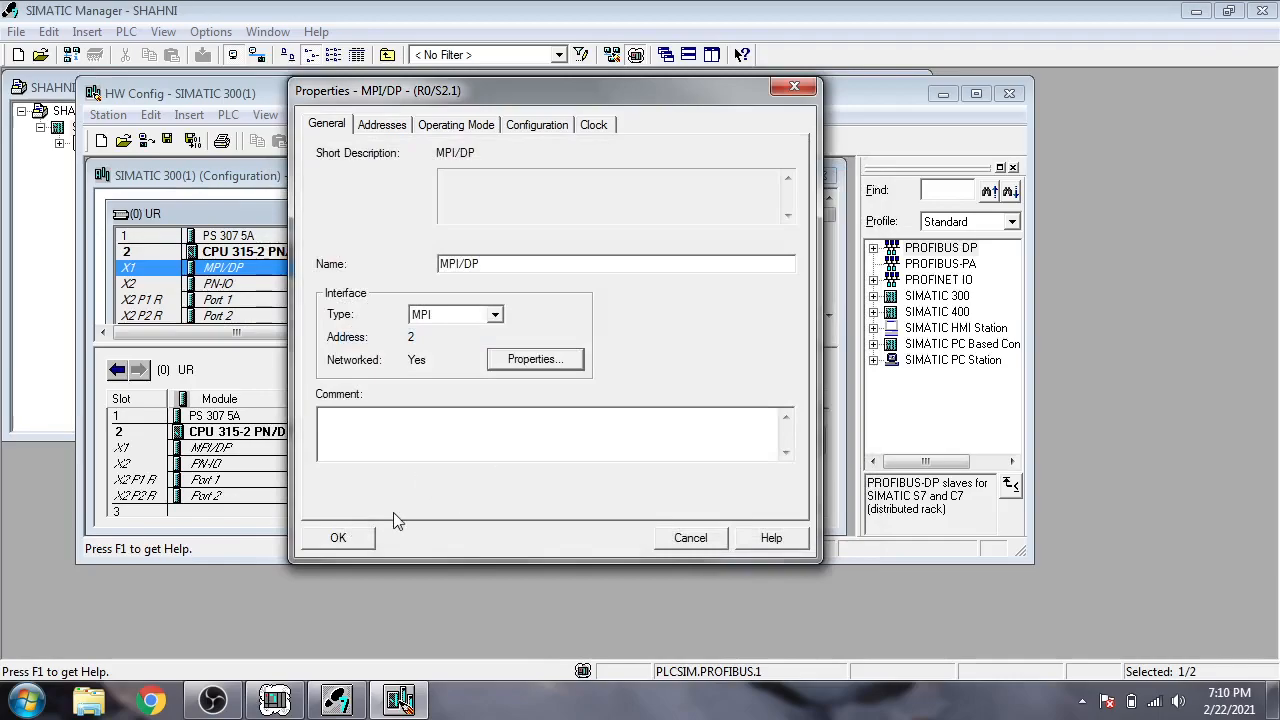
left_click(340, 536)
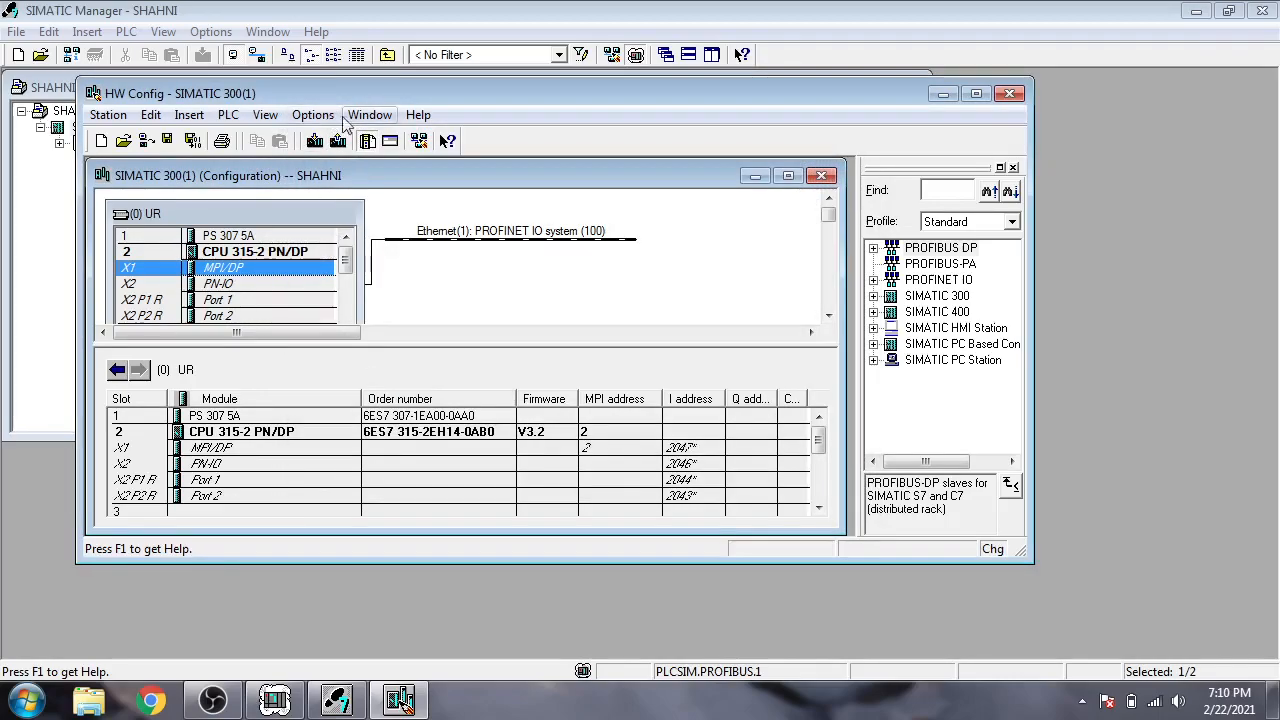
Step: Save and compile the hardware configuration with the MPI interface and close it
left_click(193, 140)
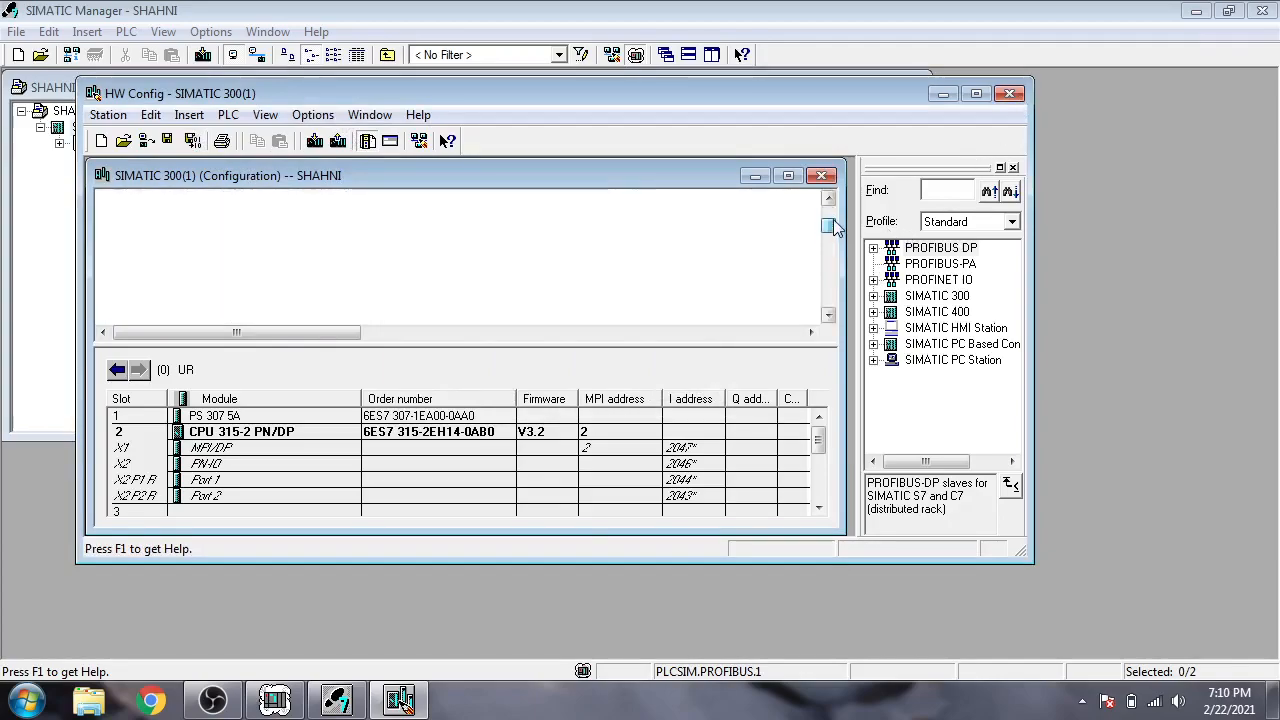
left_click(1009, 93)
Step: Set the PG/PC interface to PLCSIM.MPI.1 and accept the changed access path
left_click(211, 31)
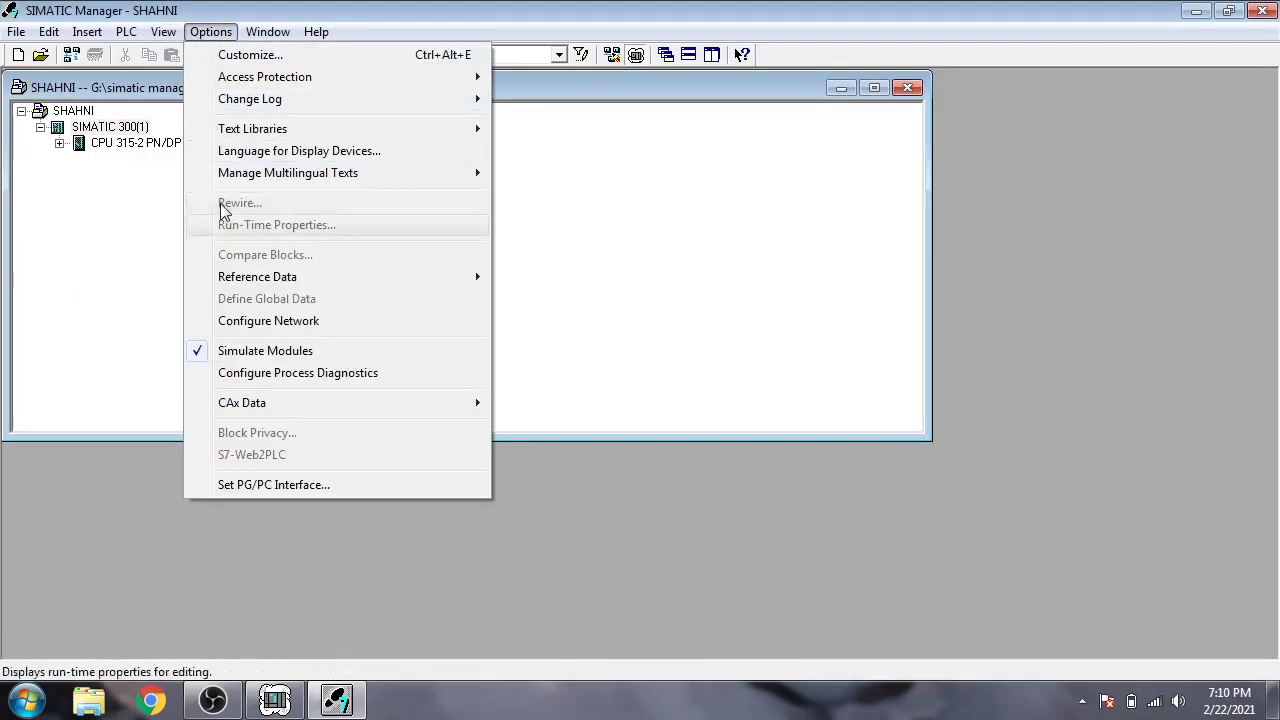
left_click(285, 486)
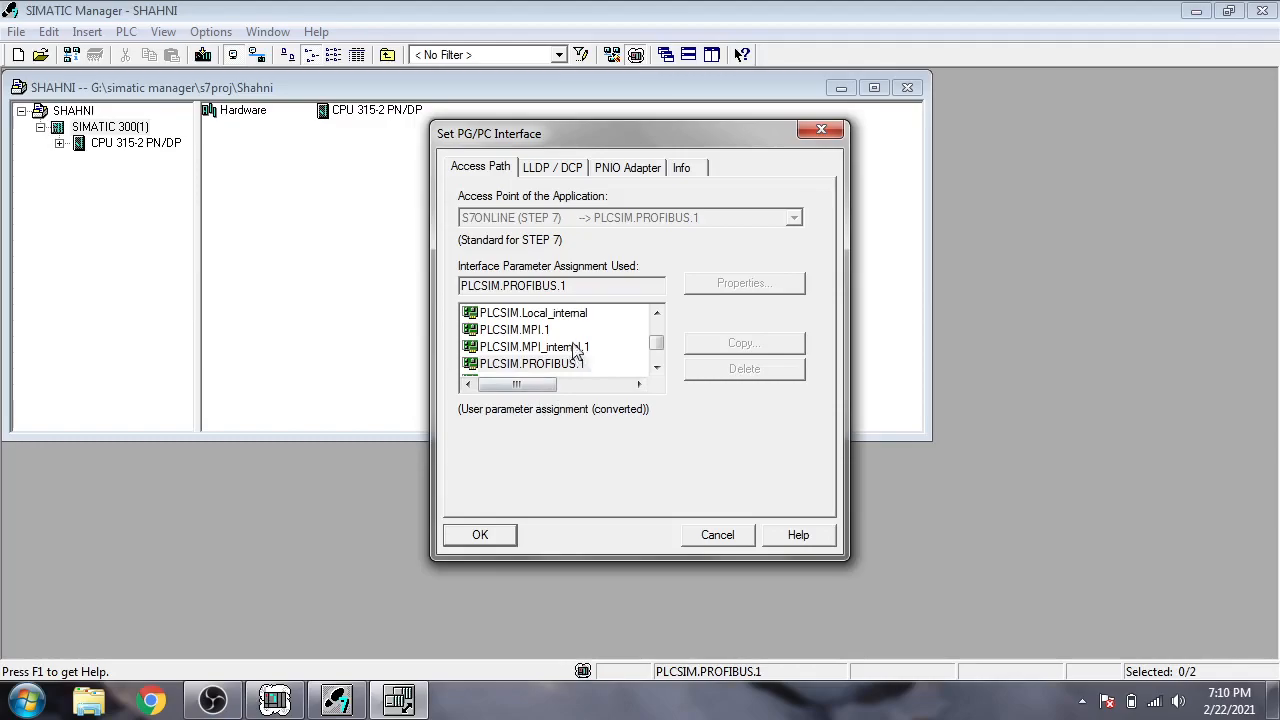
left_click(544, 332)
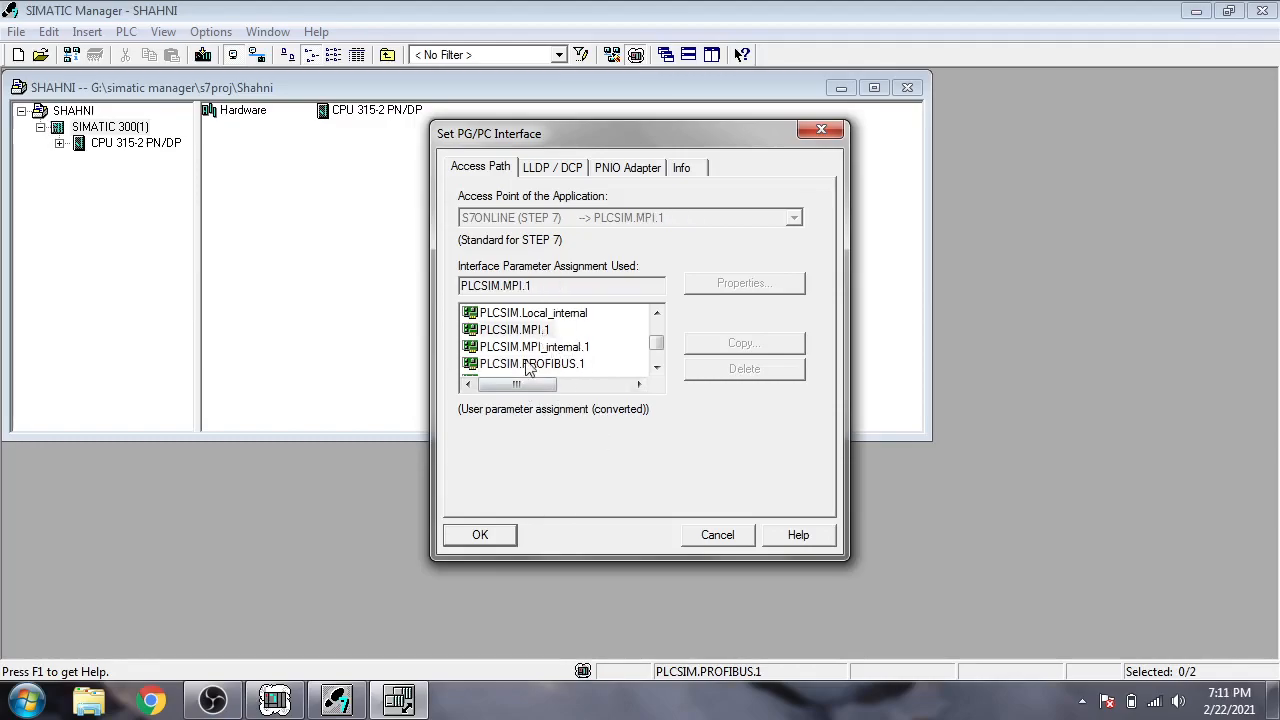
left_click(480, 535)
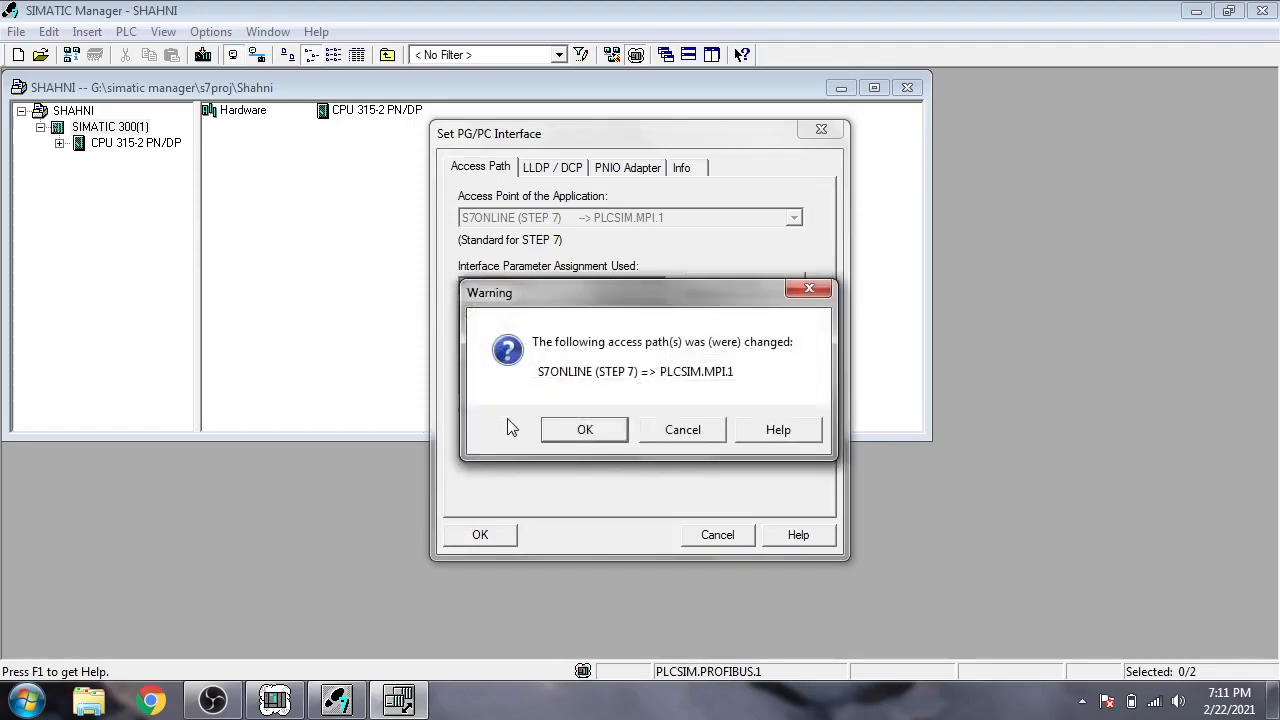
left_click(570, 425)
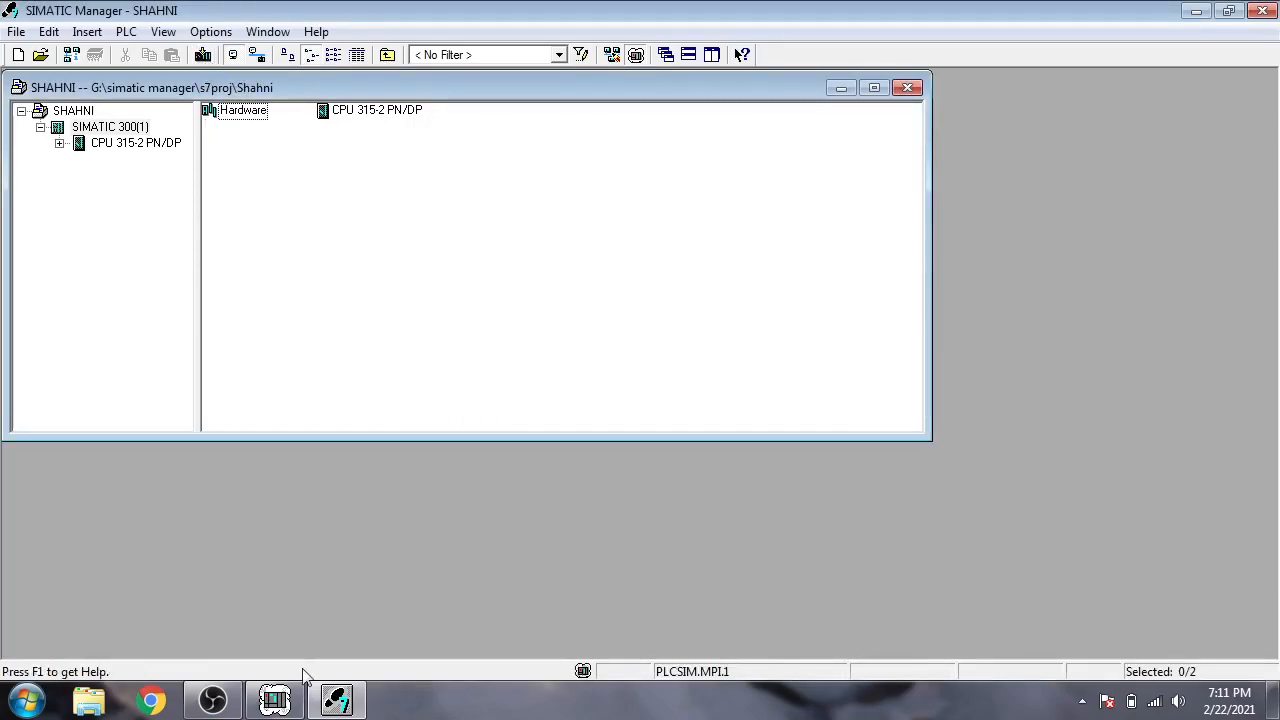
Step: Switch to S7-PLCSIM, change the simulator's communication interface, and minimize it
left_click(275, 700)
left_click(678, 141)
left_click(581, 157)
left_click(363, 211)
Step: Try to download the SIMATIC 300(1) station to the simulator over MPI, replacing the controller's system data completely
left_click(203, 54)
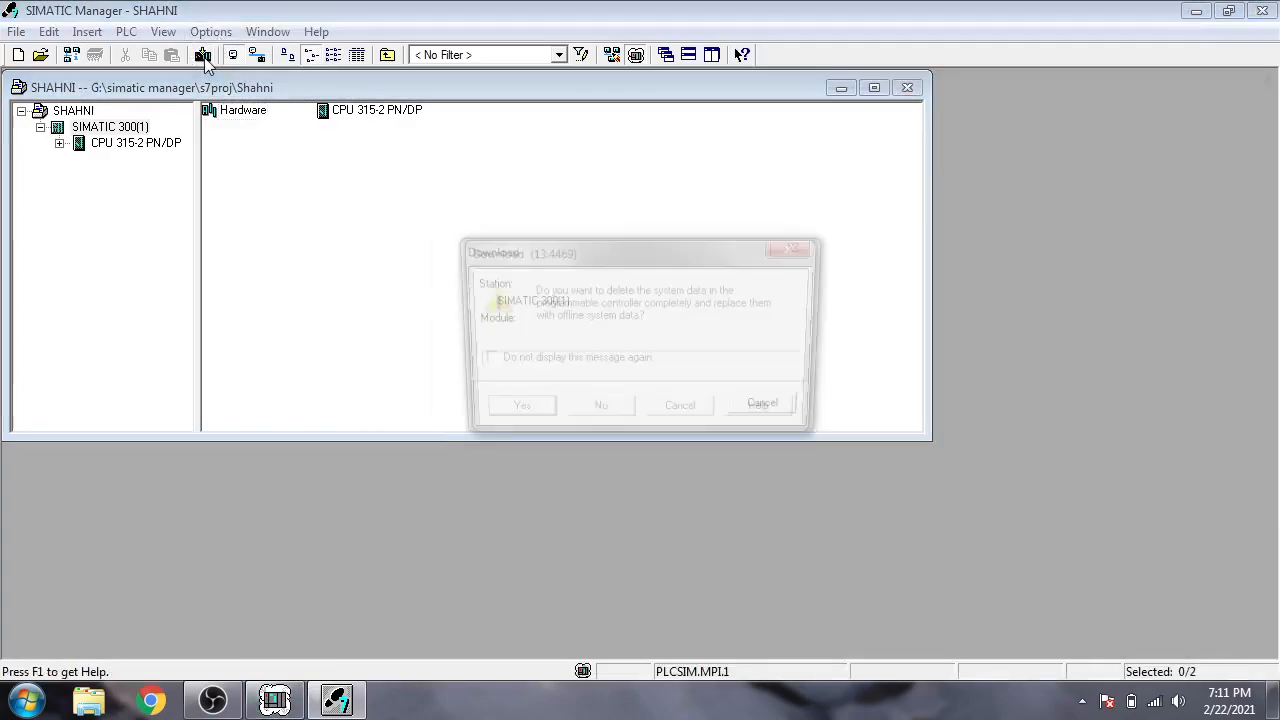
left_click(540, 421)
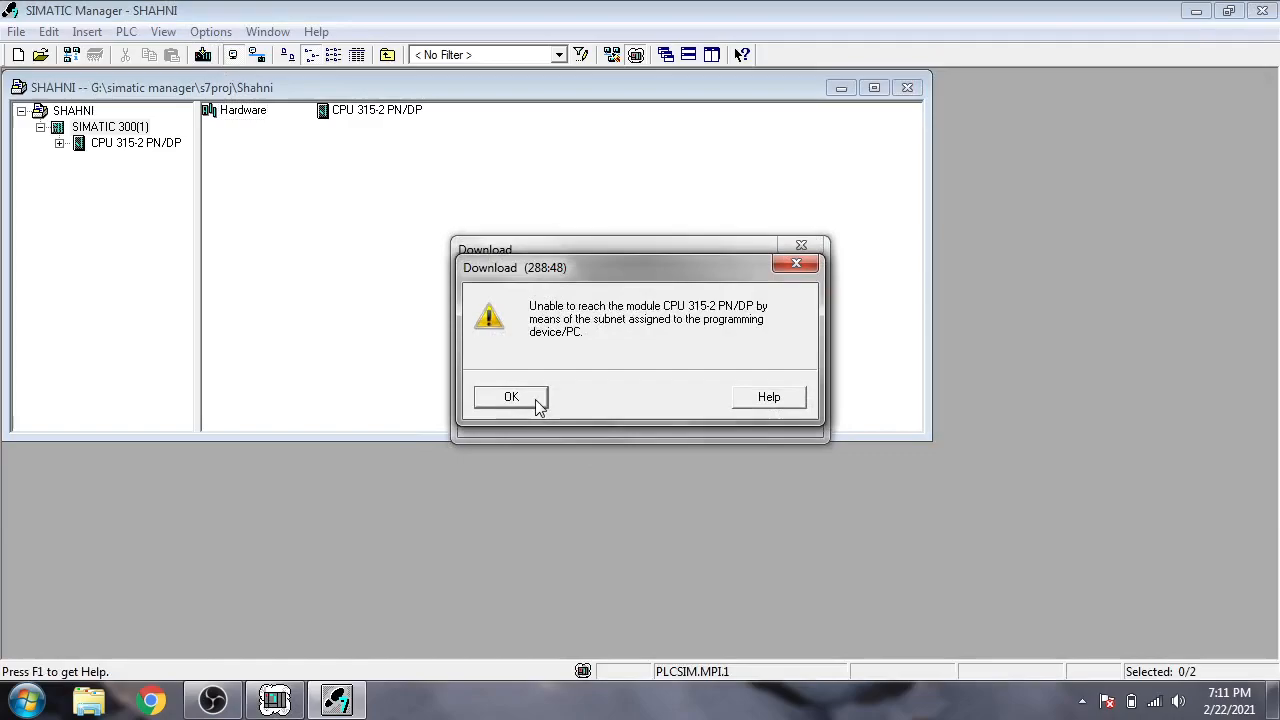
left_click(535, 399)
left_click(671, 392)
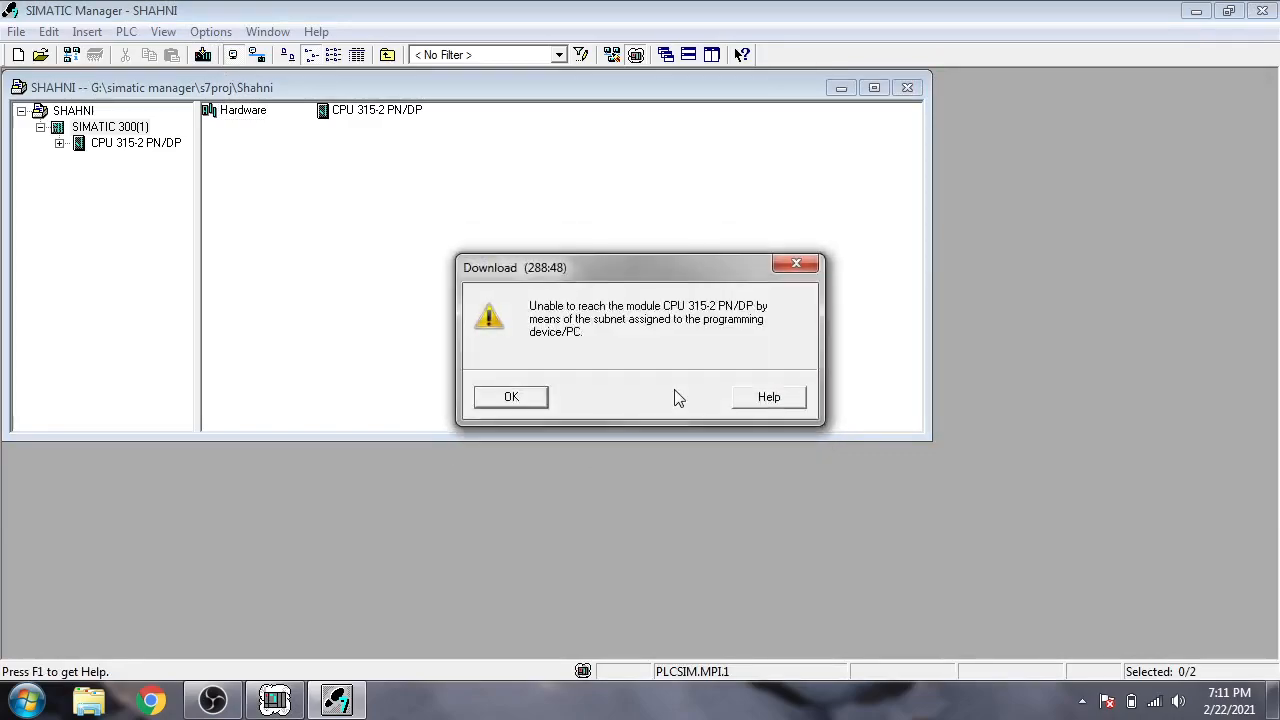
left_click(787, 279)
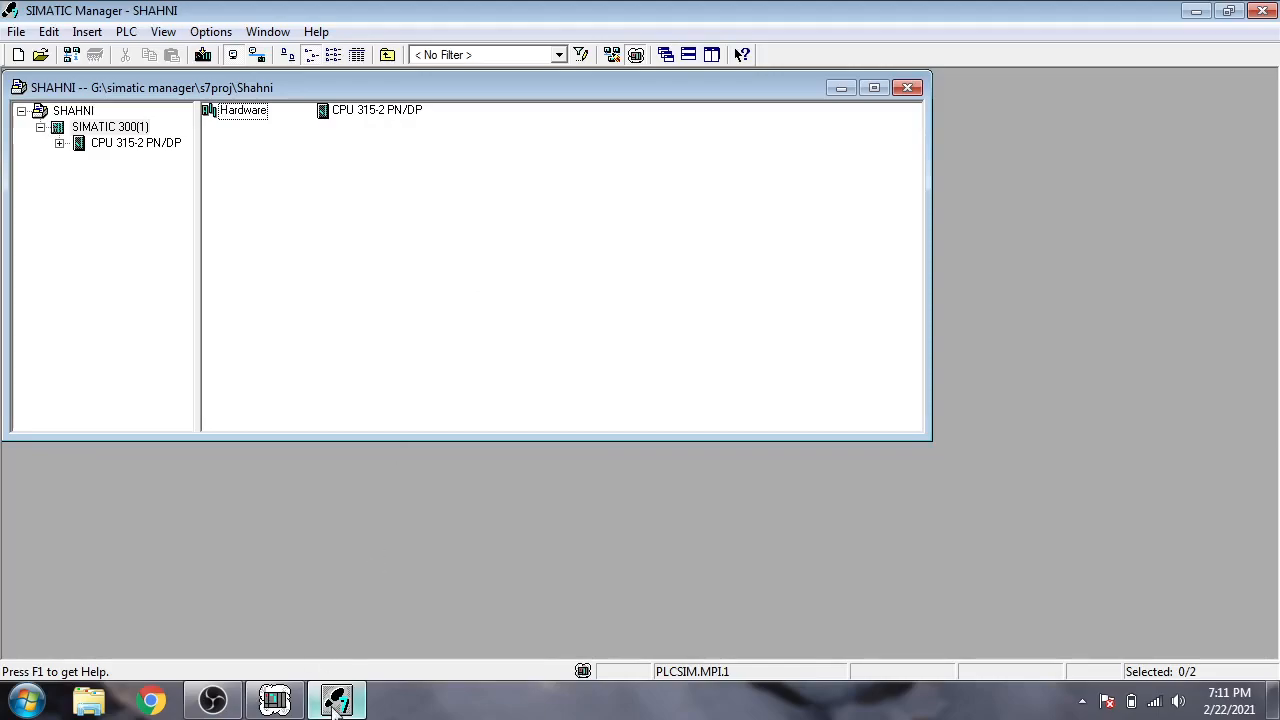
Step: Switch back to the S7-PLCSIM simulator
left_click(296, 700)
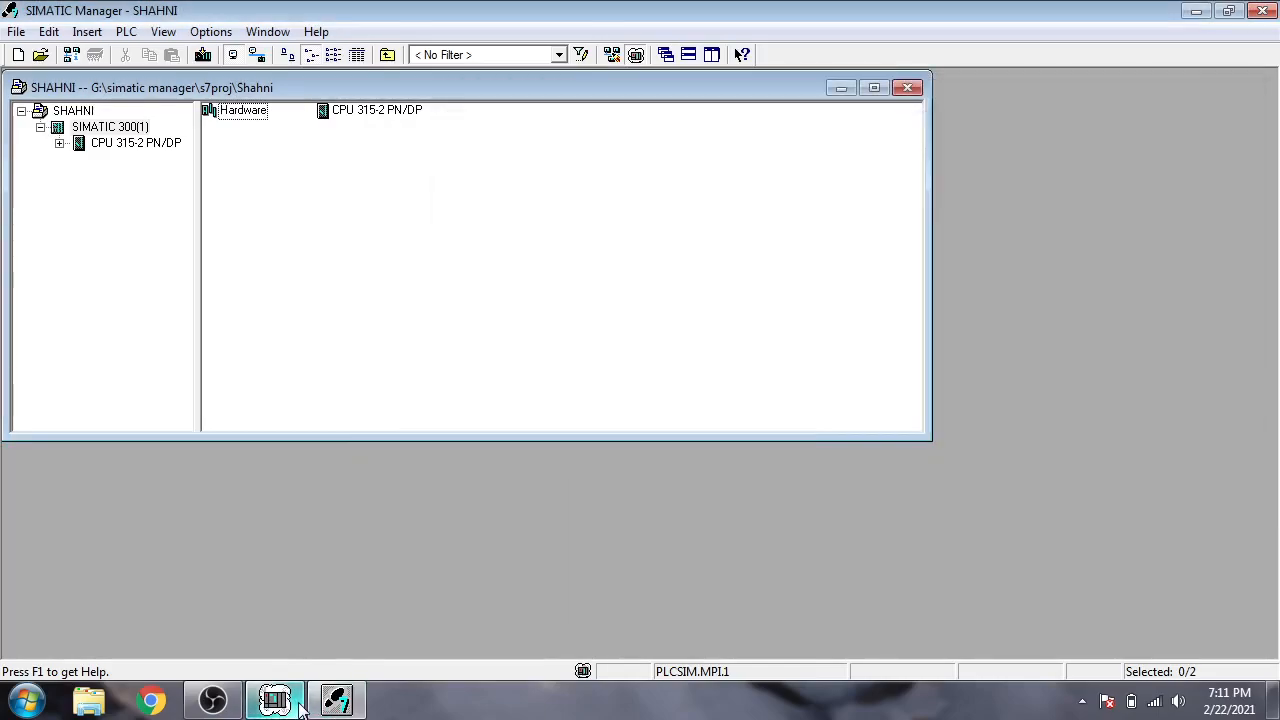